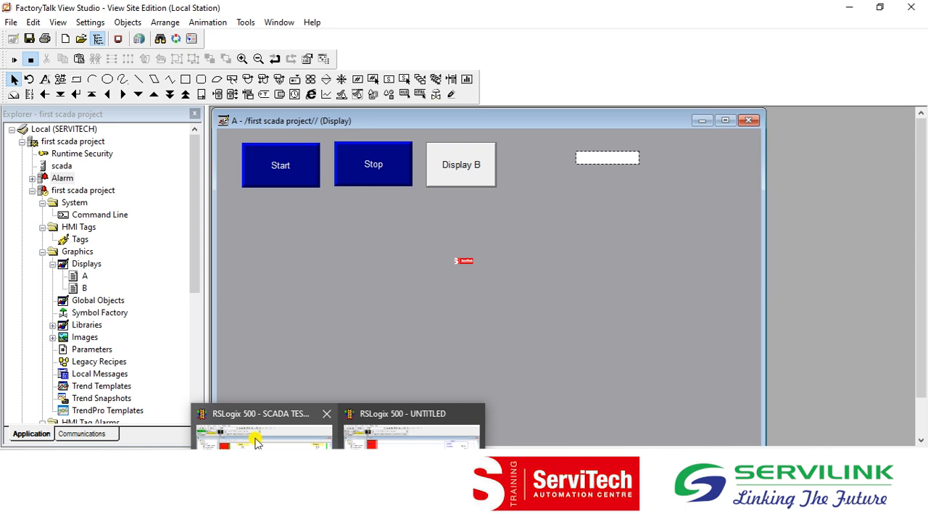
Switch to the SCADA TEST project in RSLogix 500 and examine the ladder rungs down to the EQU and CLR instructions in rung 0004.
click(254, 435)
click(202, 345)
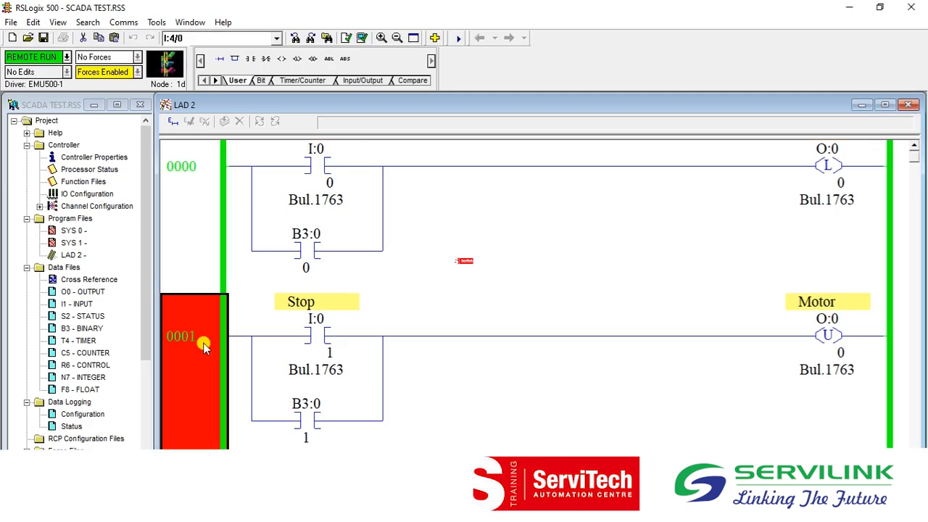
key(Down)
key(Down)
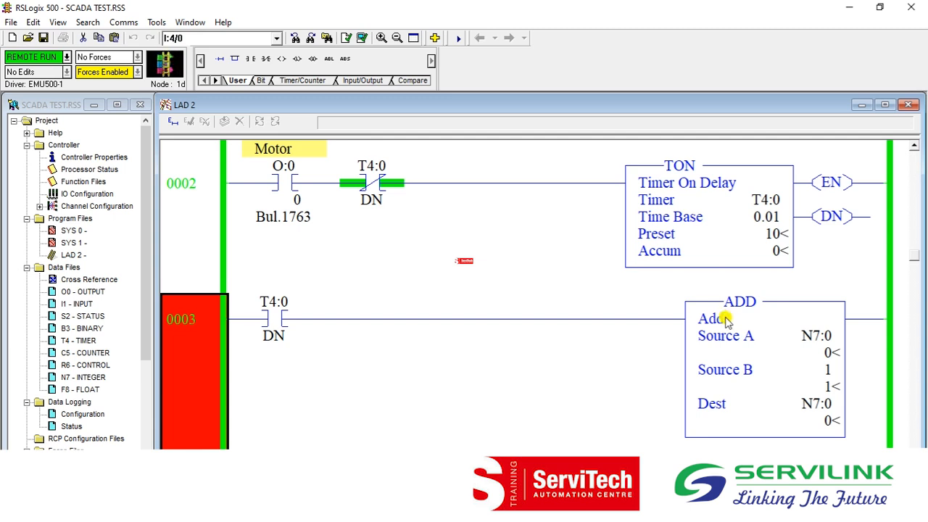
click(816, 336)
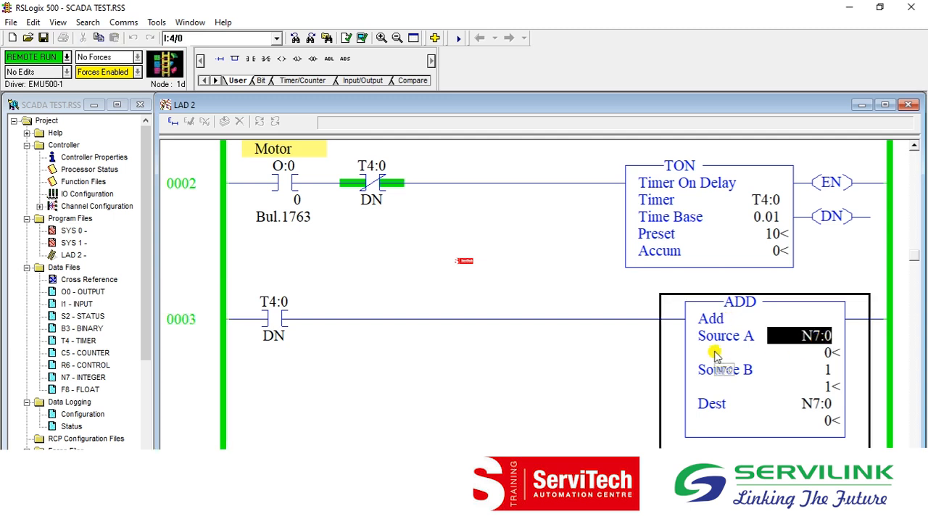
click(210, 361)
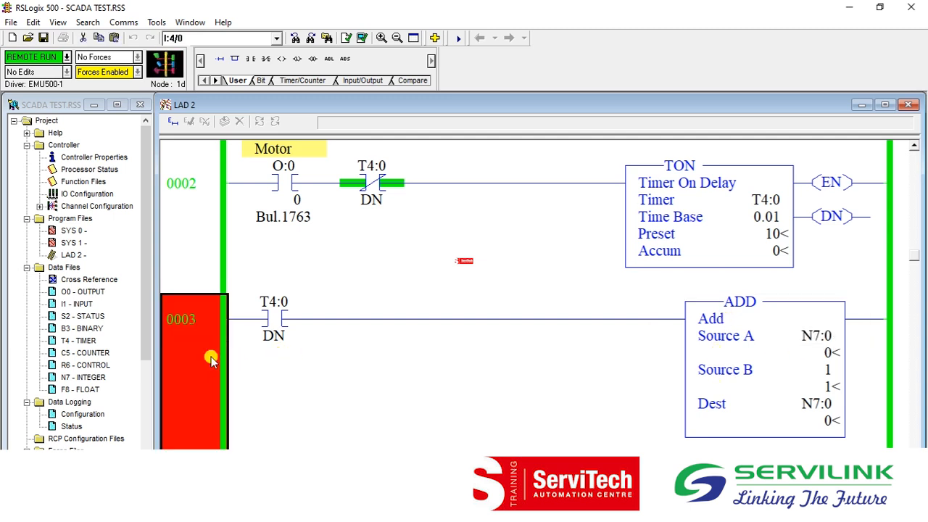
key(Down)
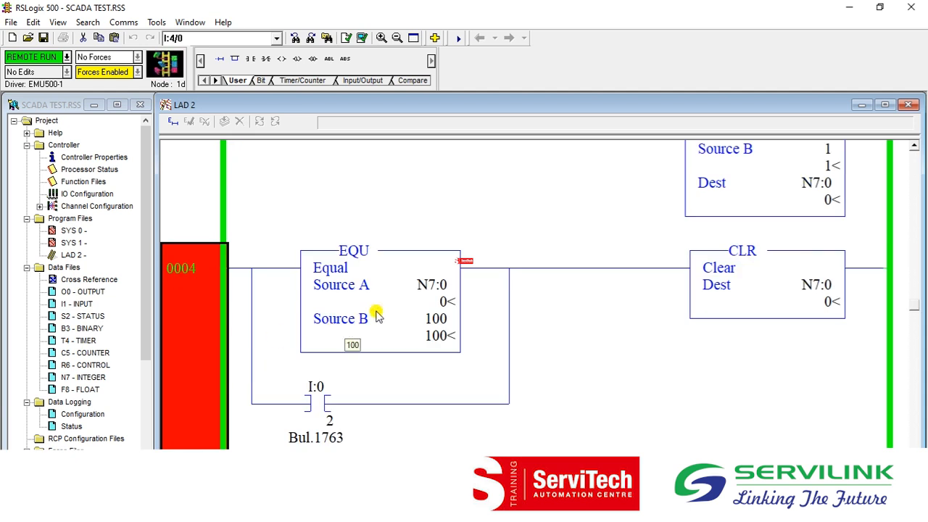
click(433, 287)
click(179, 293)
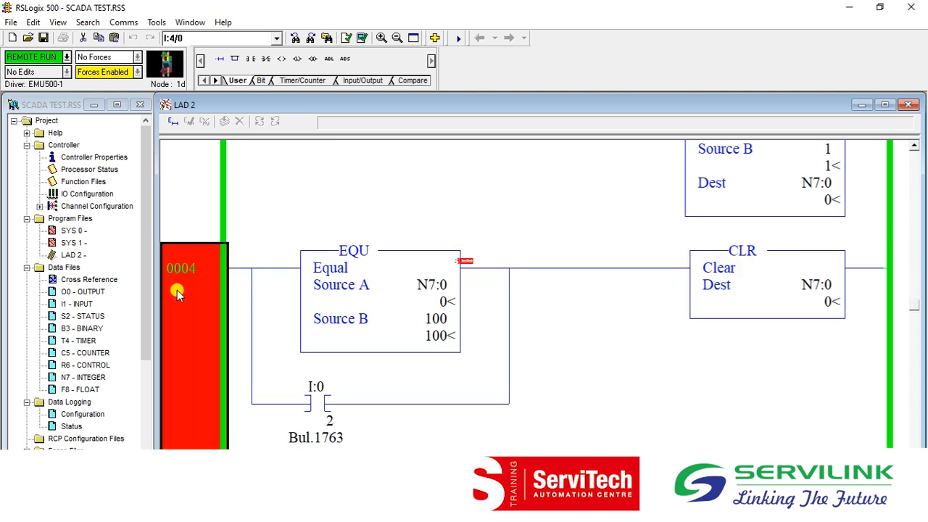
Review the Source A and Dest addresses of the ADD instruction in rung 0003, ending back at rung 0000.
key(Up)
key(Up)
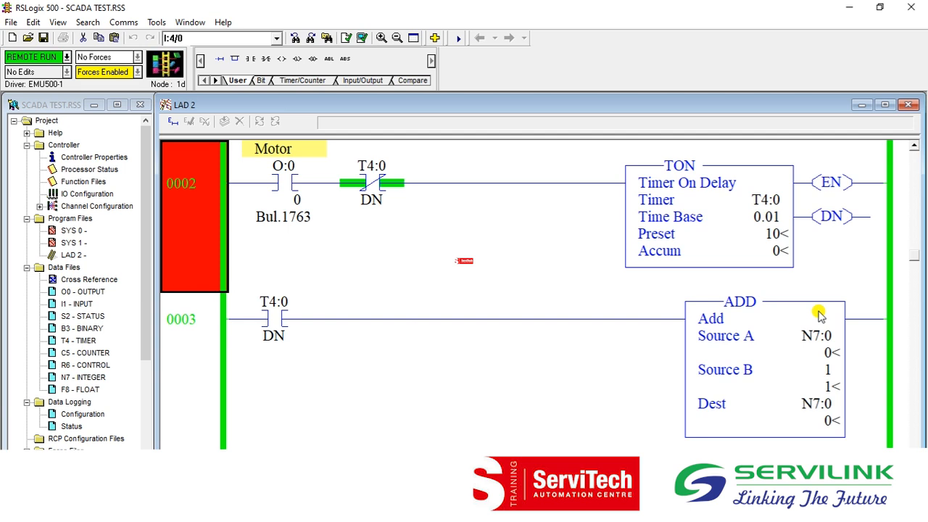
click(817, 335)
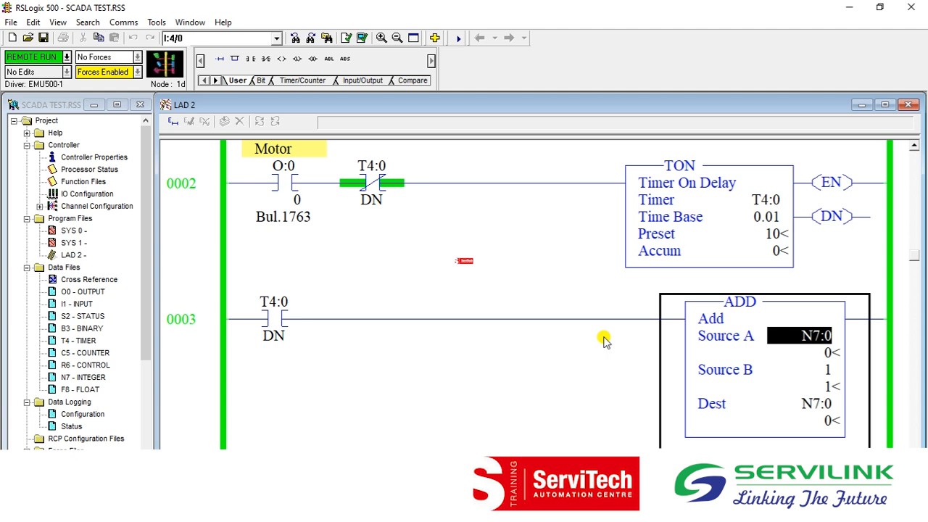
click(805, 404)
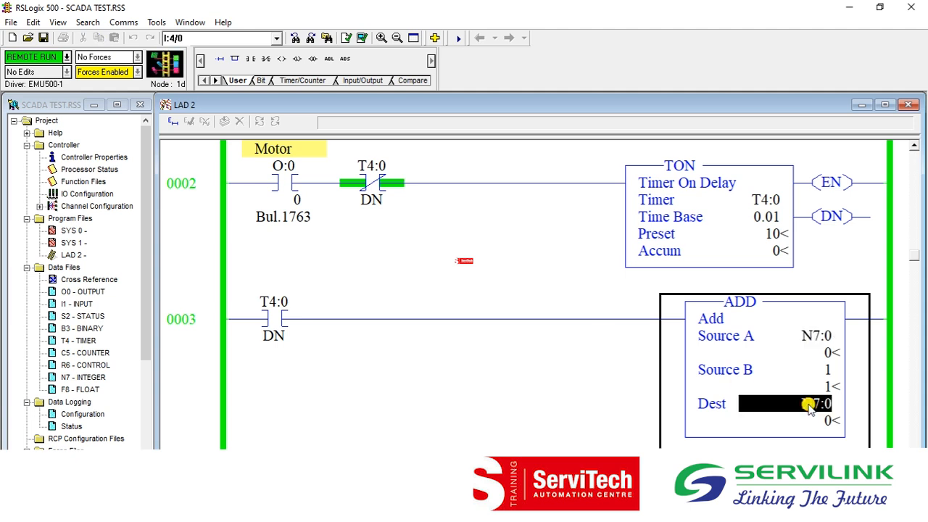
click(223, 401)
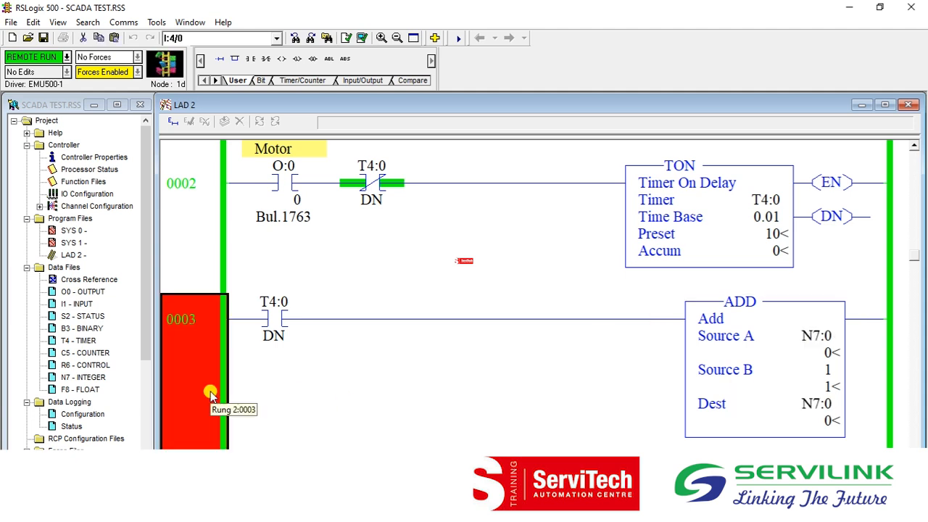
click(816, 340)
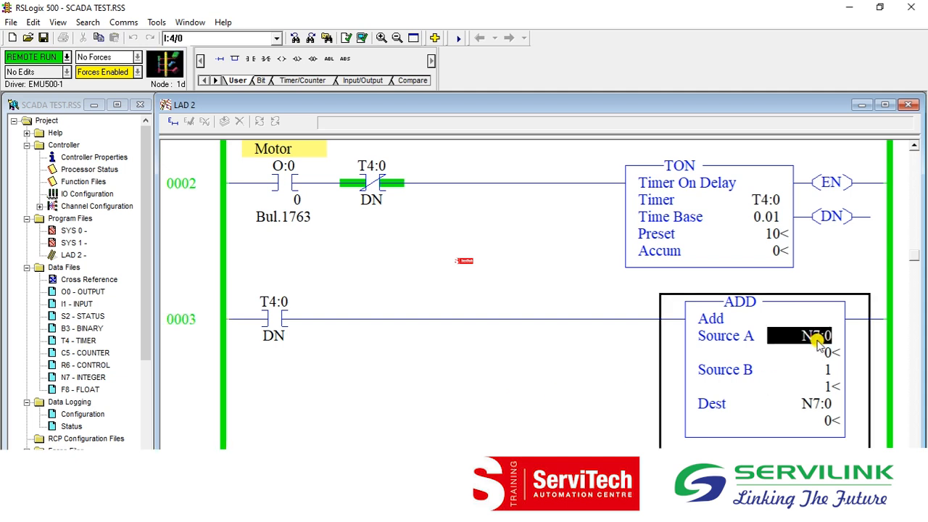
click(222, 364)
key(Up)
key(Up)
key(Up)
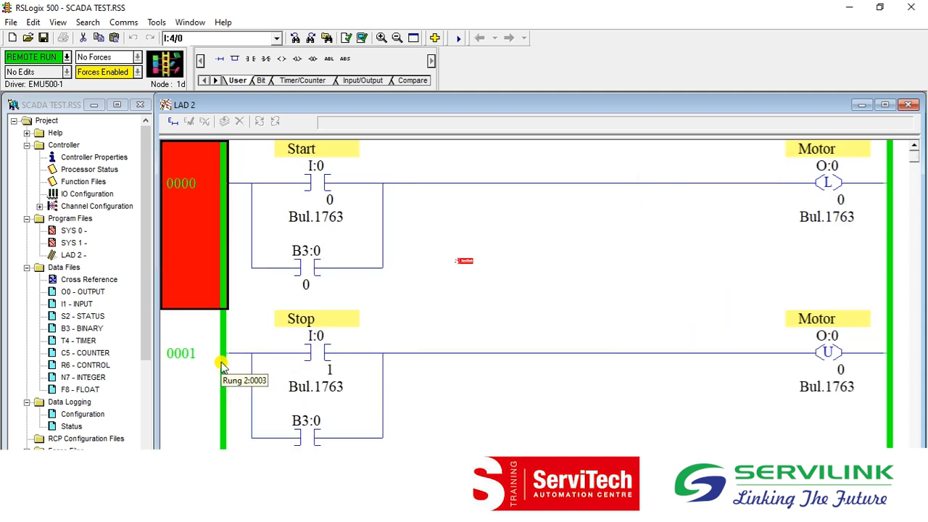
Switch back to FactoryTalk View Studio and draw a large TrendPro object on display A below the Start, Stop and Display B buttons.
click(848, 7)
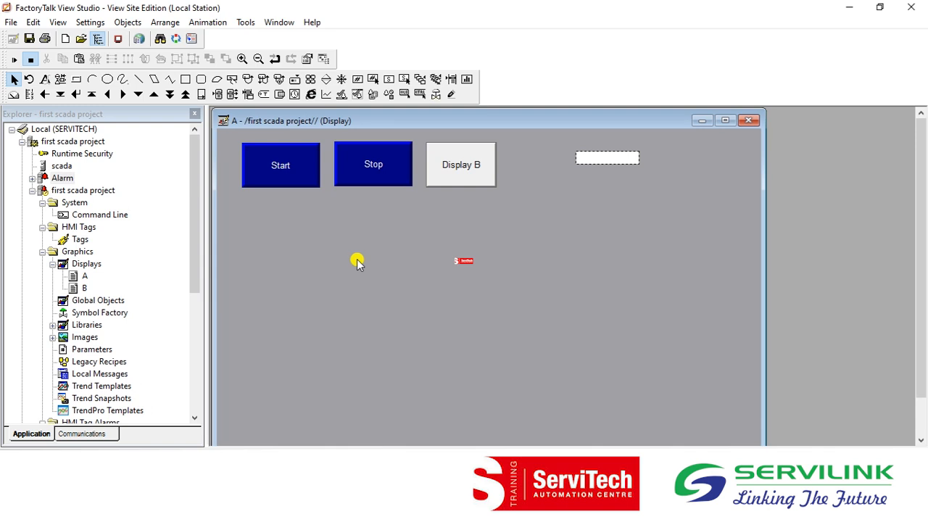
click(130, 26)
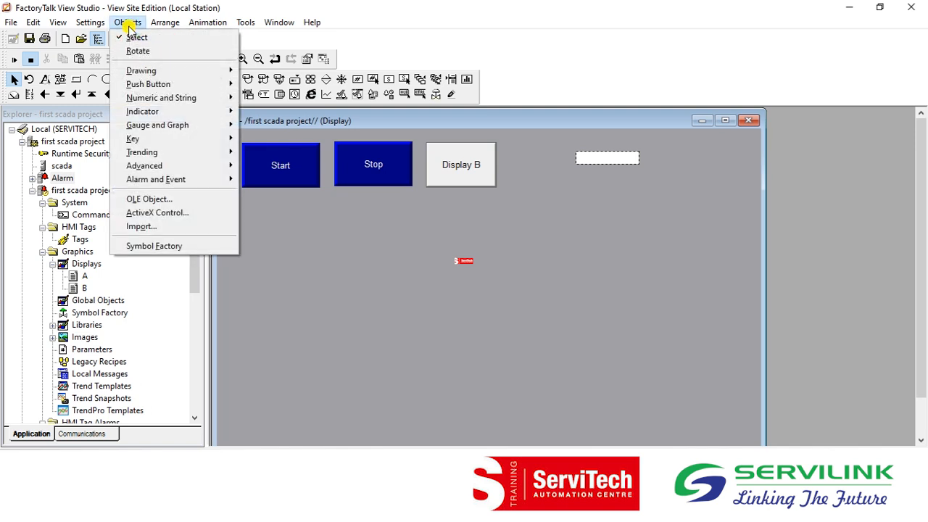
mouse_move(206, 158)
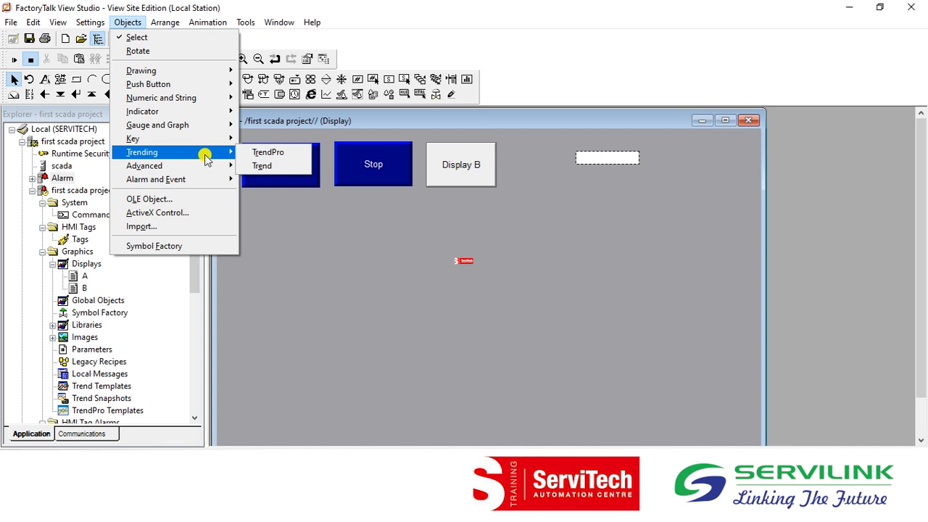
click(261, 152)
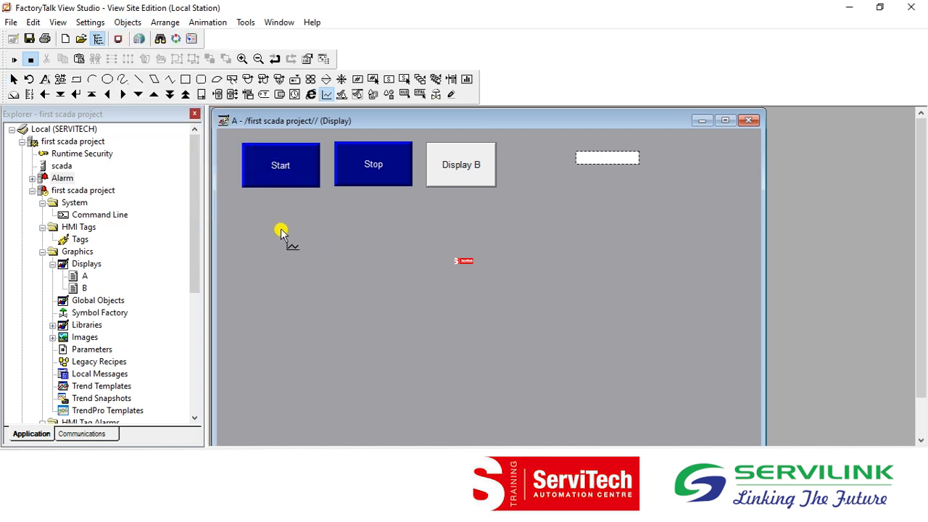
drag(243, 206, 715, 429)
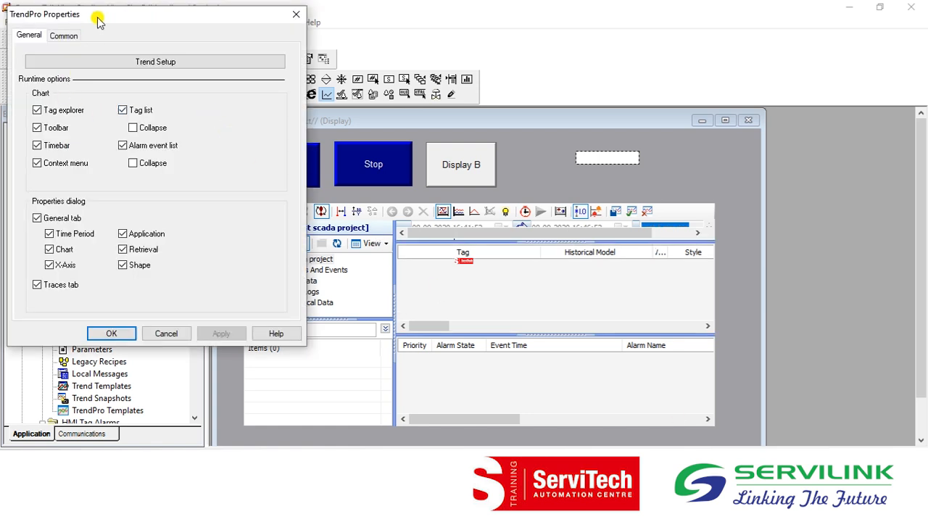
Disable the tag explorer, toolbar, context menu and tag list in the TrendPro runtime chart options.
drag(98, 21, 244, 101)
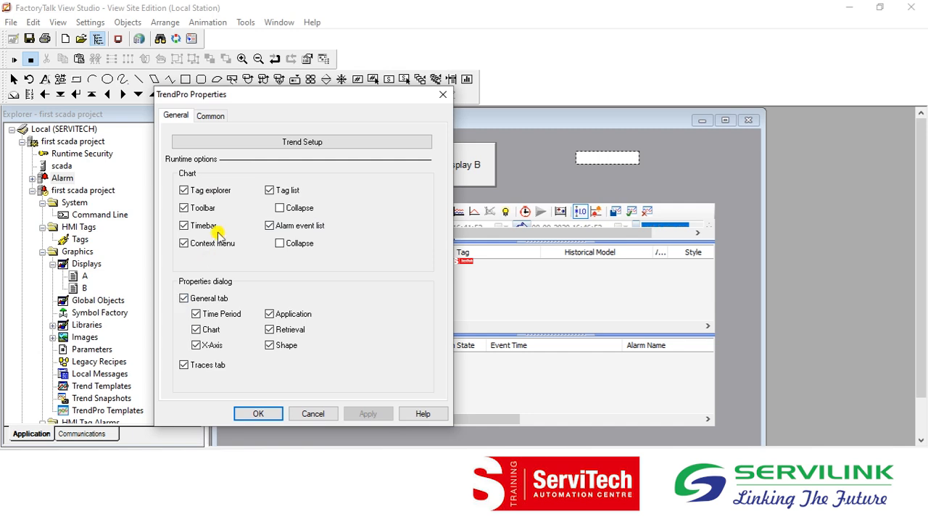
click(185, 192)
click(185, 208)
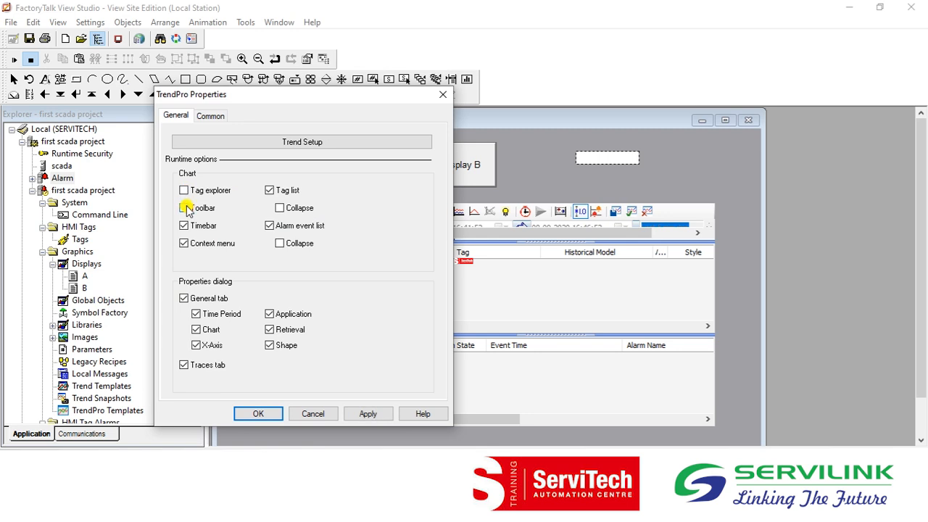
click(183, 246)
click(270, 192)
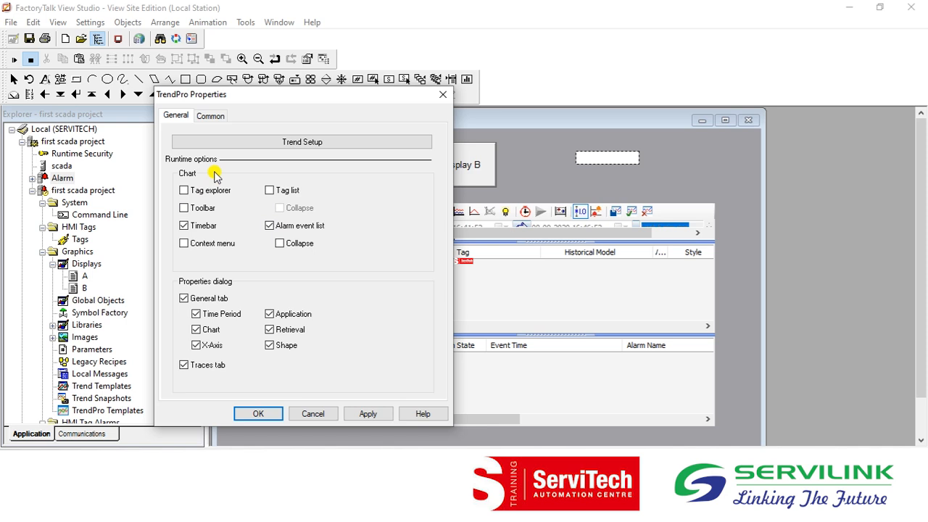
Start adding a trace in the trend setup, try the name filter "int", and browse Live Data to the scada Online N7 folder.
click(307, 143)
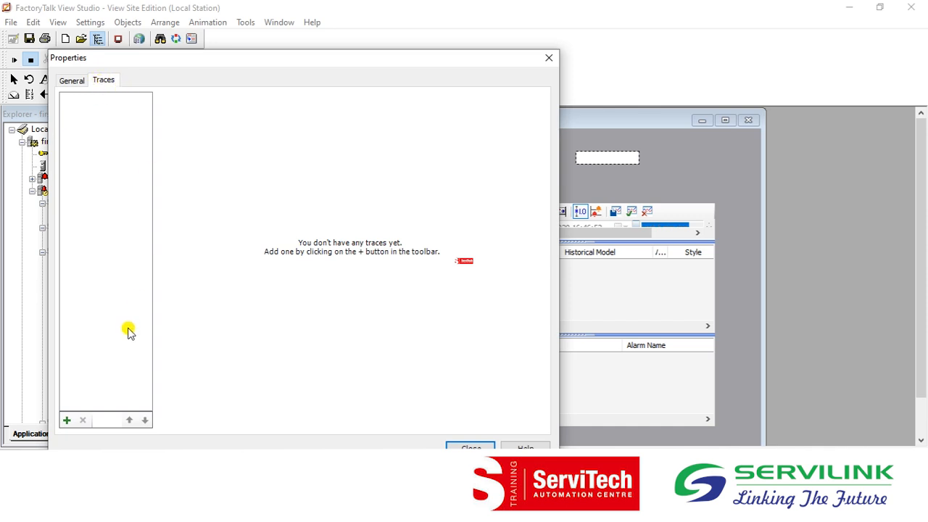
click(67, 424)
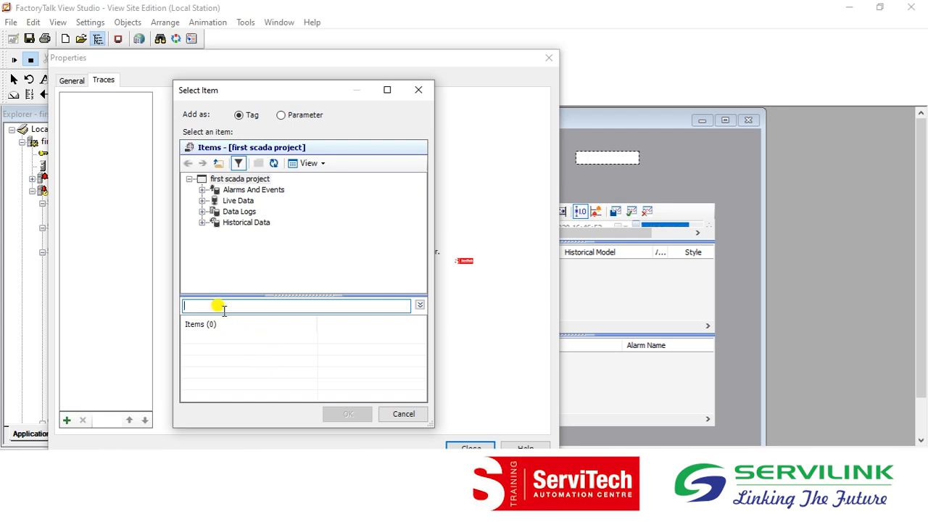
text(int)
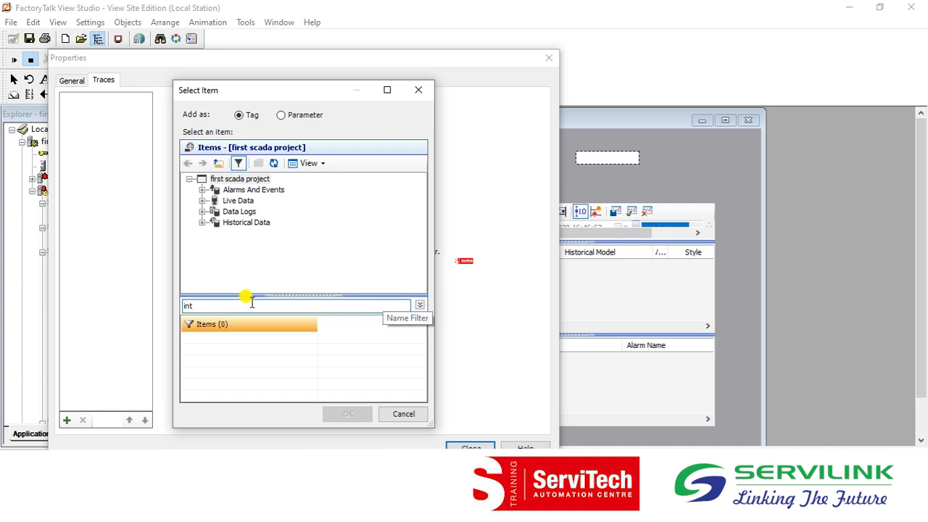
key(BackSpace)
click(203, 201)
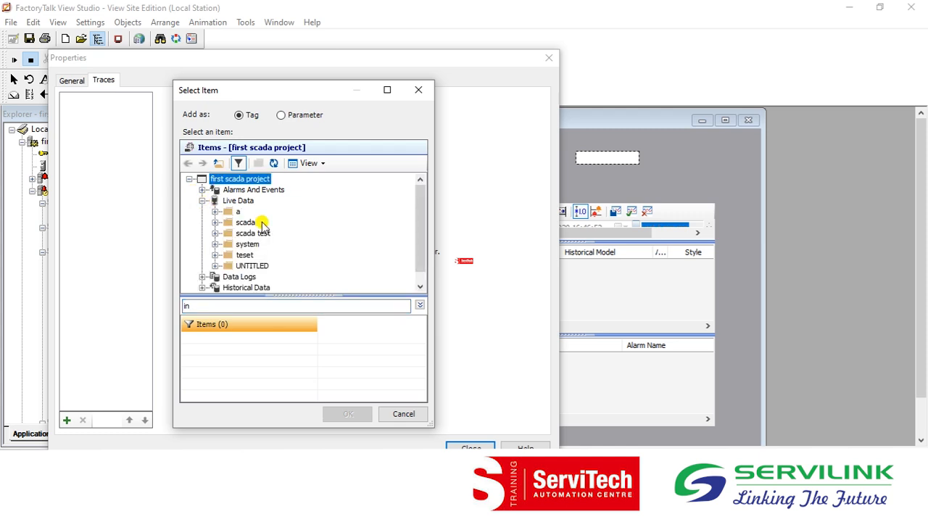
click(215, 223)
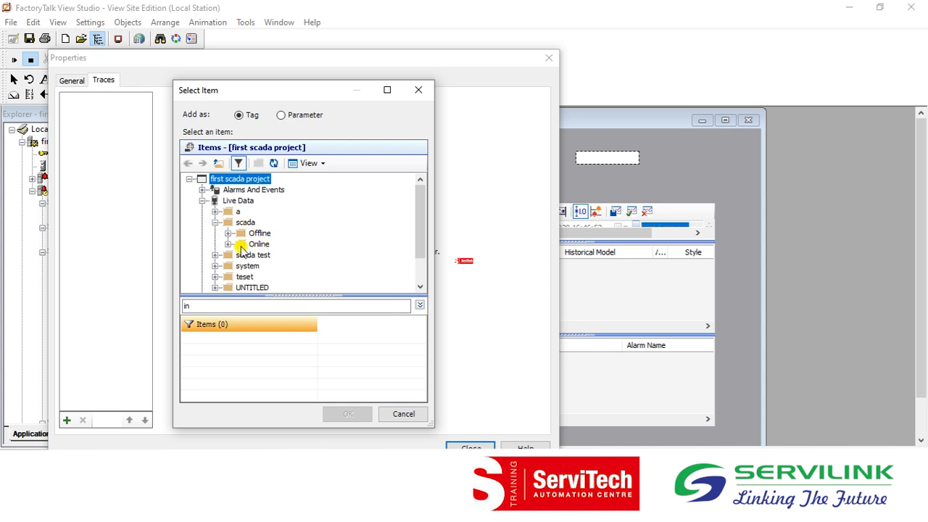
click(228, 245)
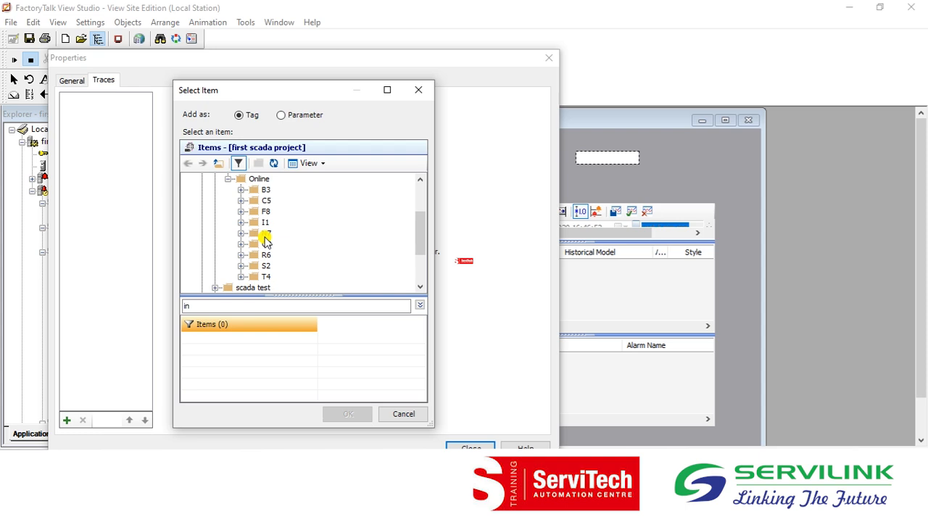
click(266, 236)
click(241, 233)
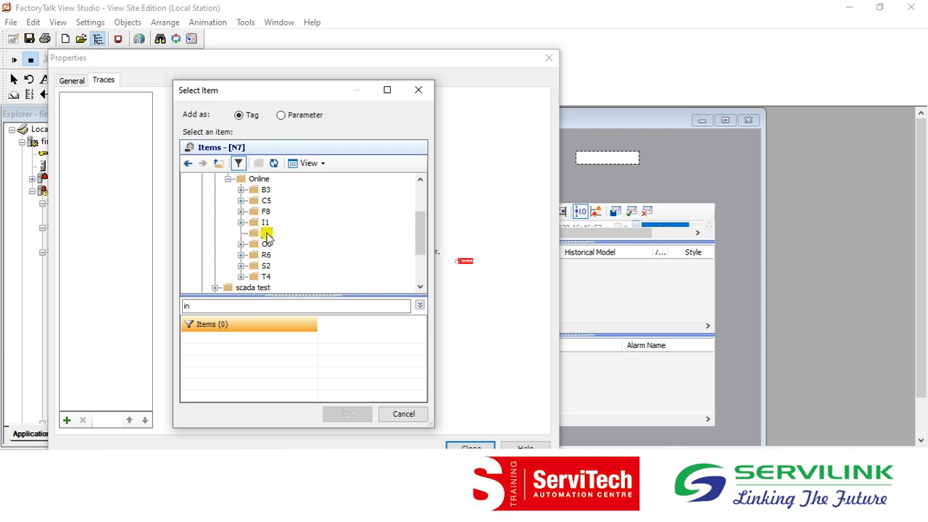
Clear the name filter and add the tag N7:0 from the N7 folder as the trend's trace.
click(194, 309)
key(BackSpace)
key(BackSpace)
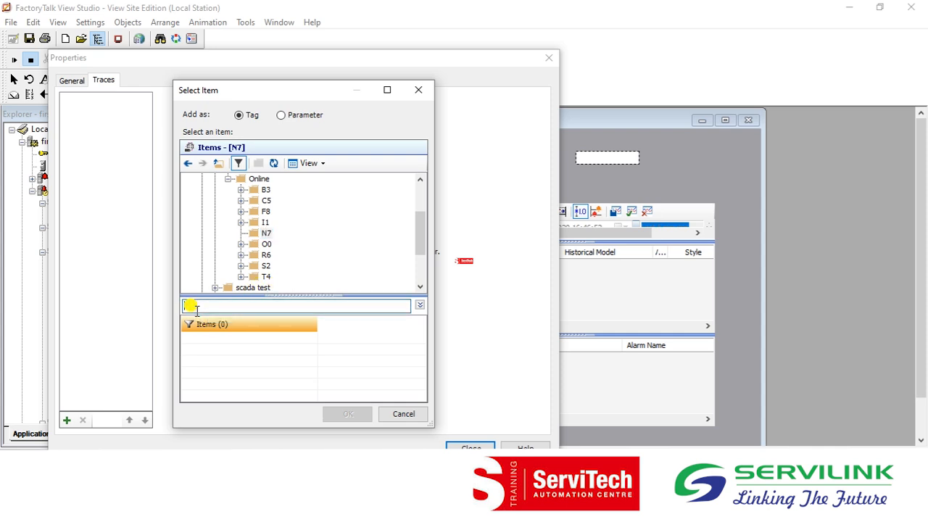
click(265, 233)
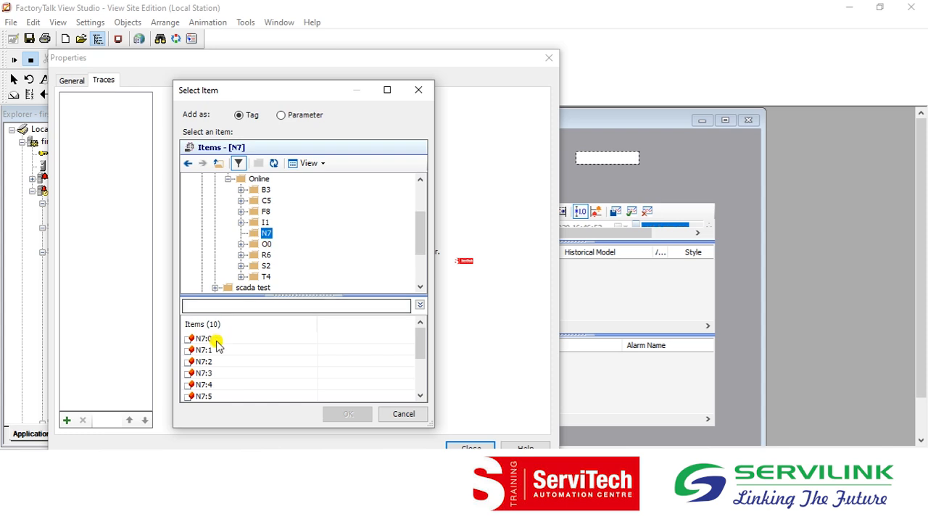
click(202, 339)
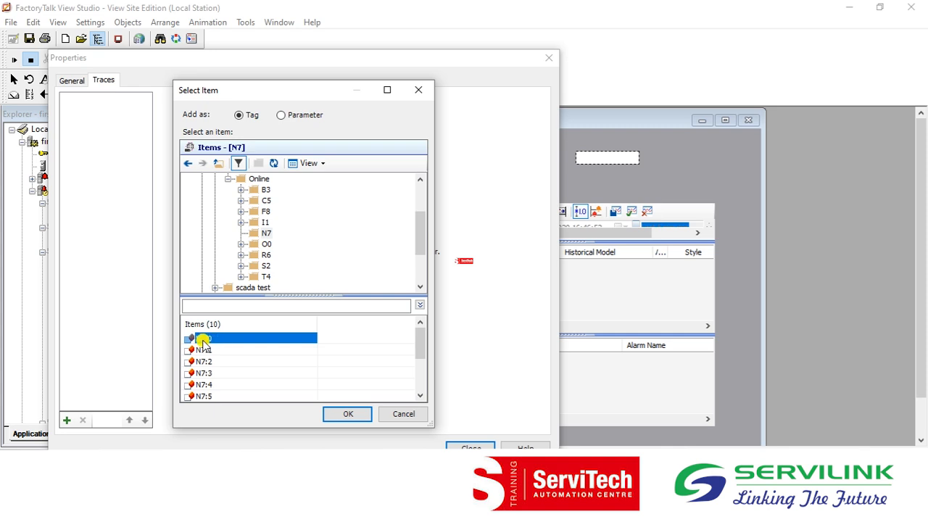
click(360, 412)
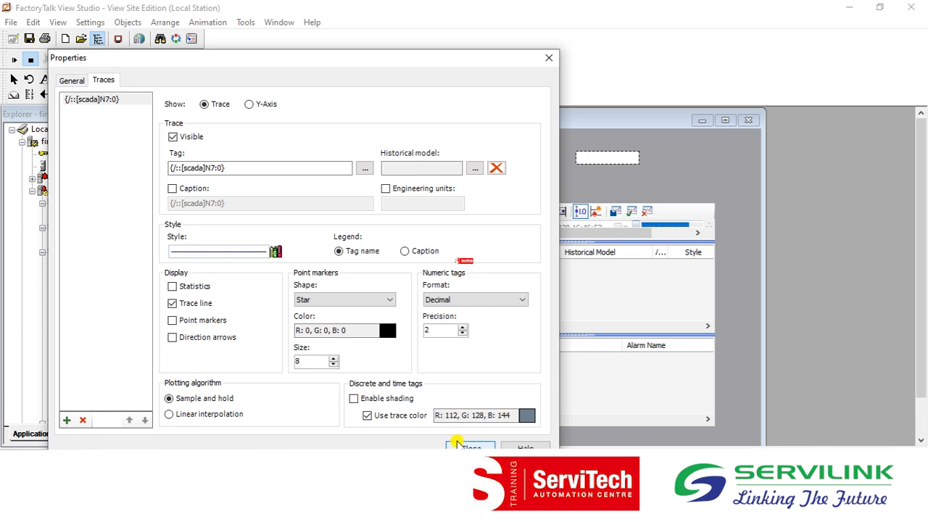
Close the trend setup, accept the TrendPro properties and start a test run of display A.
click(464, 446)
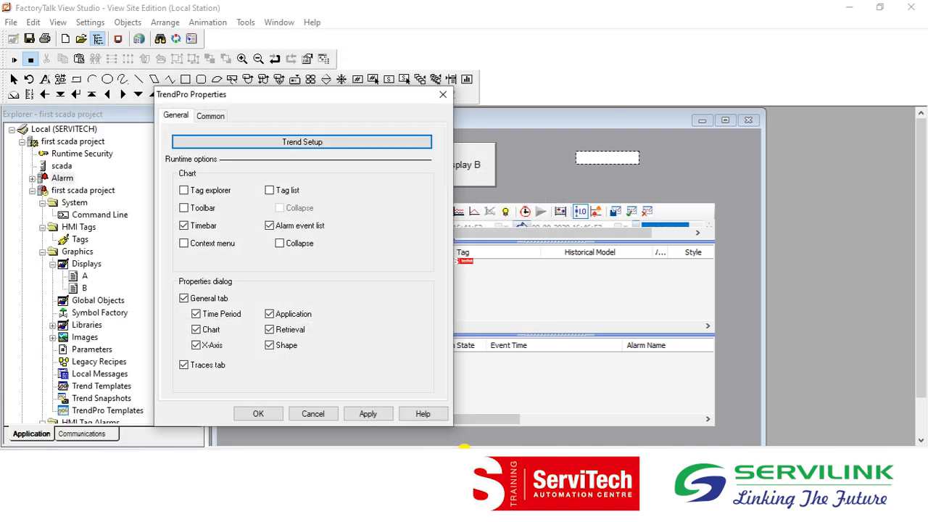
click(255, 413)
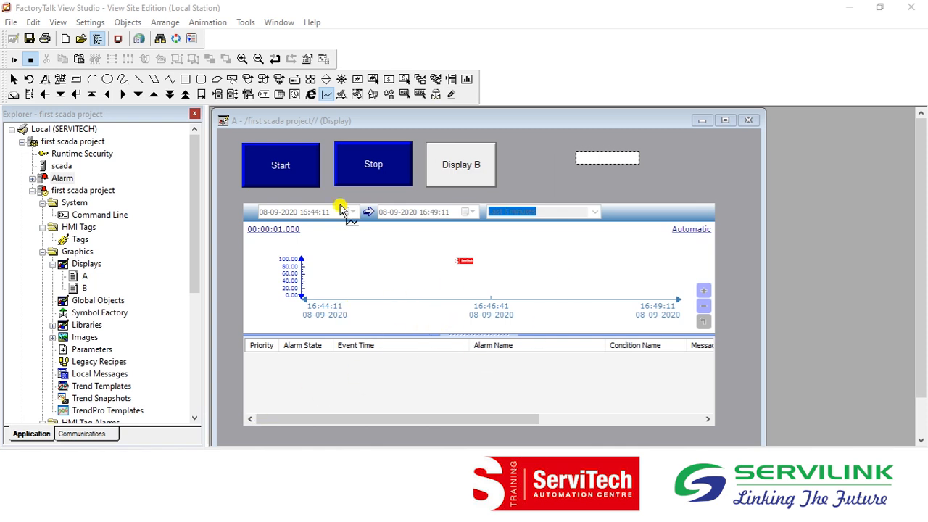
click(20, 58)
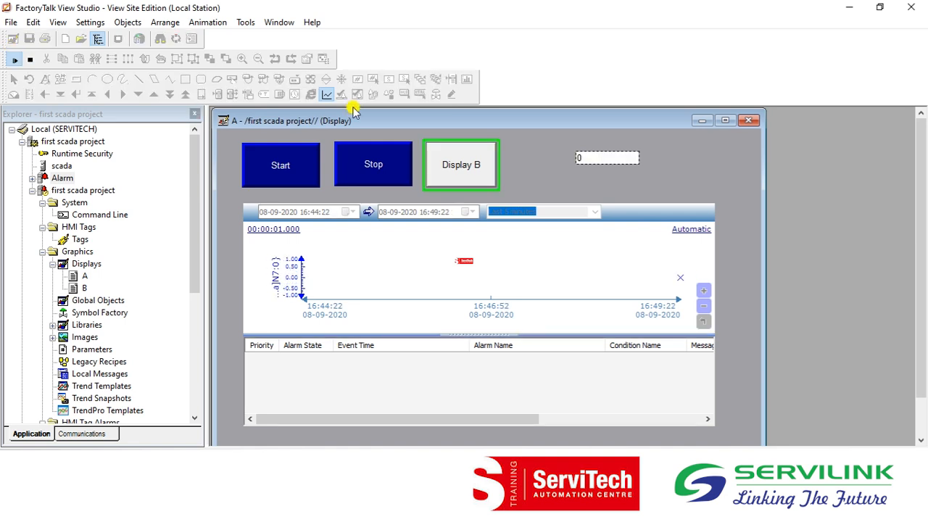
Start the process from display A and inspect the N7:0 trace's recorded values along the running trend chart.
click(282, 178)
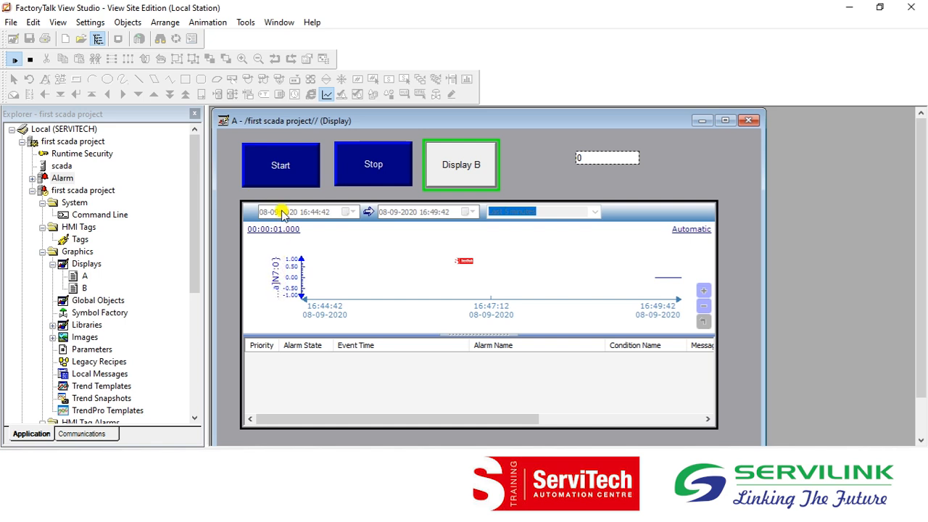
click(280, 175)
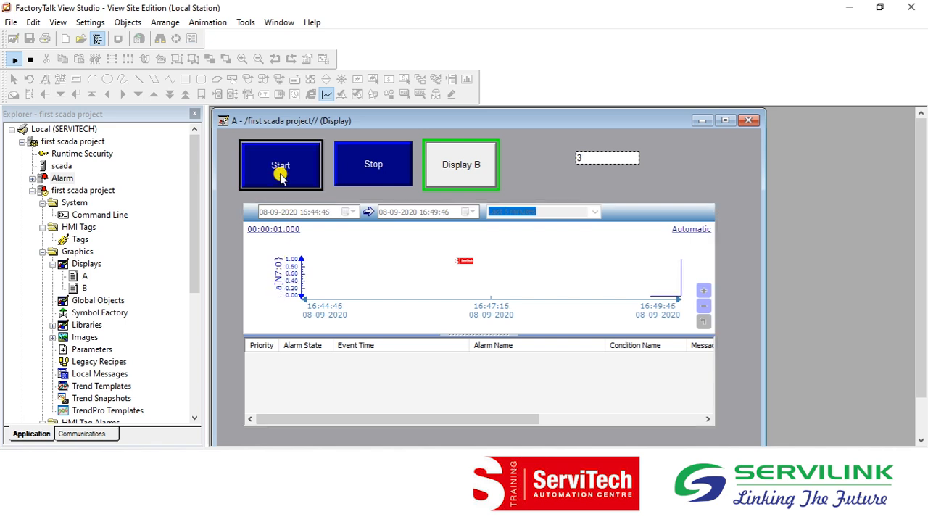
click(285, 270)
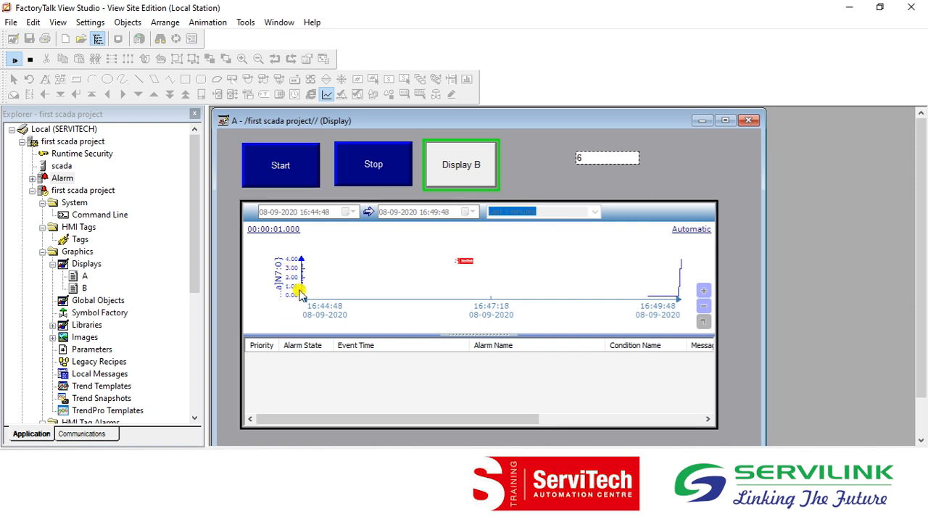
mouse_move(674, 292)
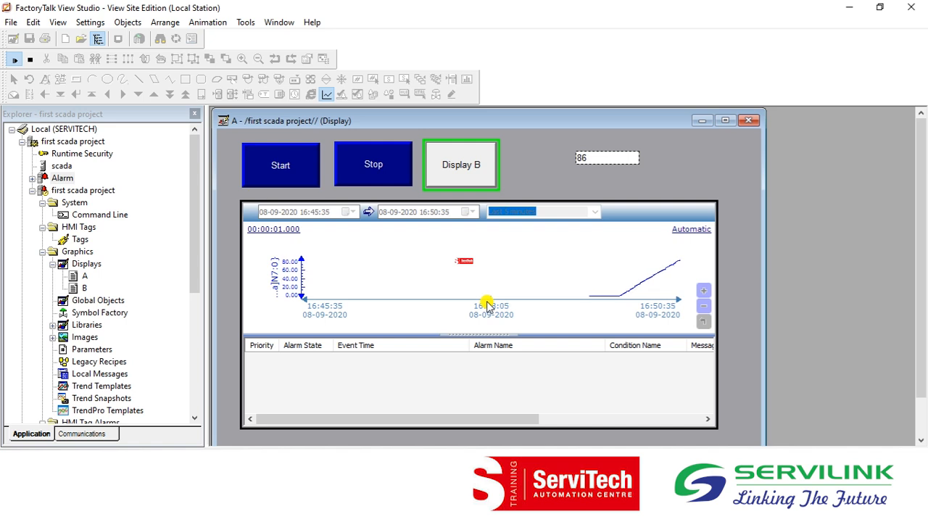
mouse_move(616, 292)
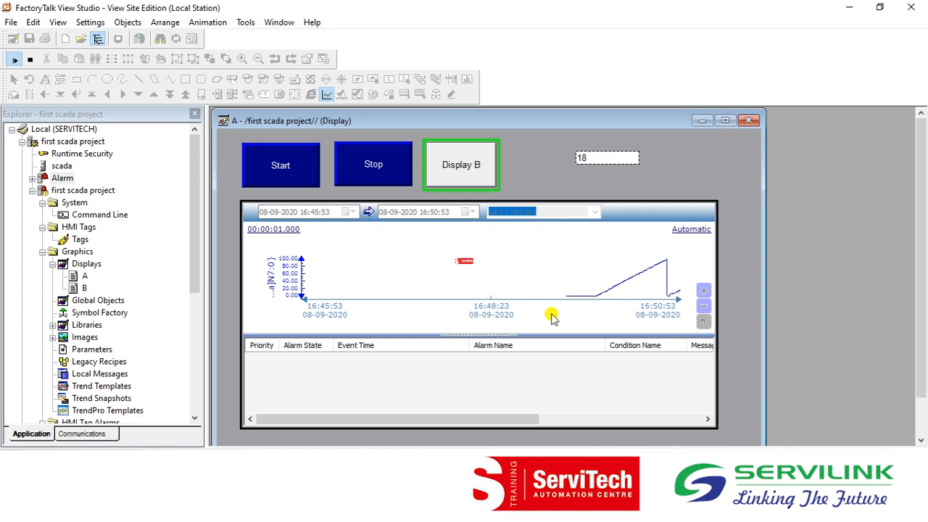
mouse_move(638, 281)
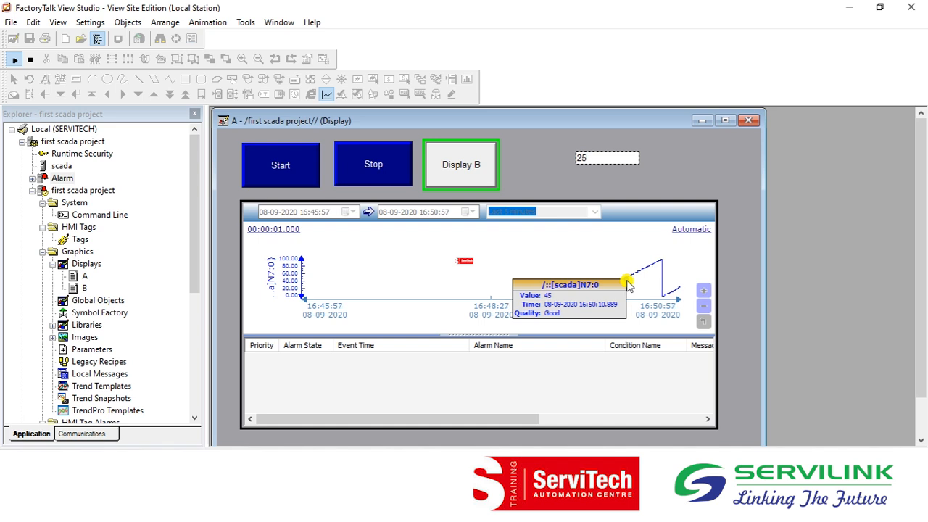
Stop the process from display A, check the N7:0 trend and end the display's test run.
click(376, 158)
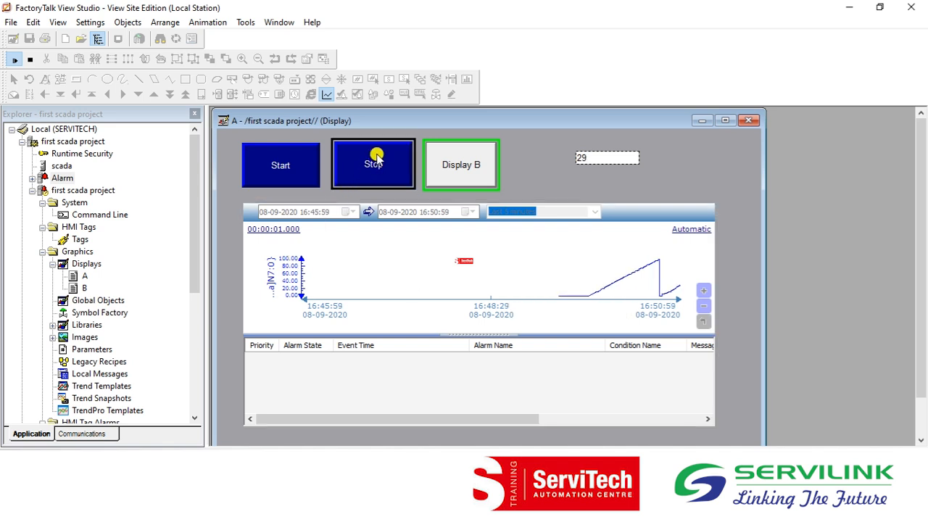
click(470, 215)
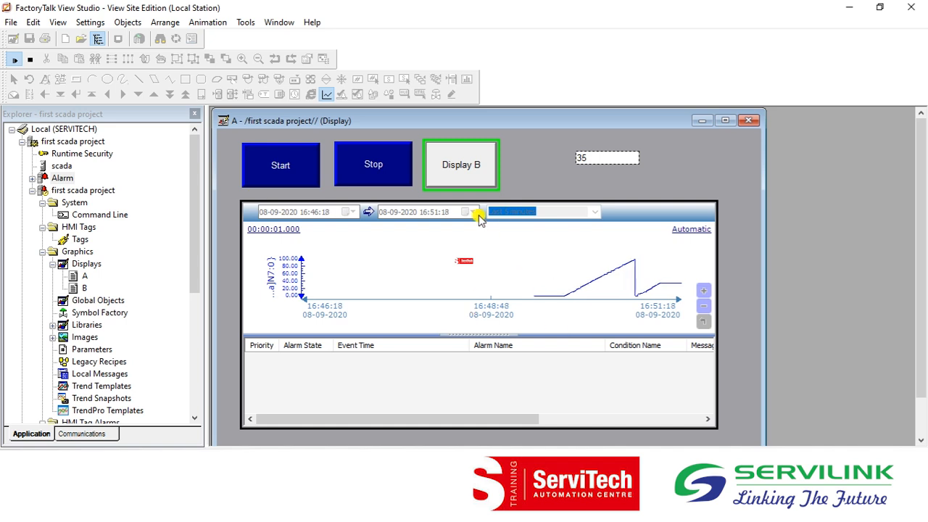
click(397, 179)
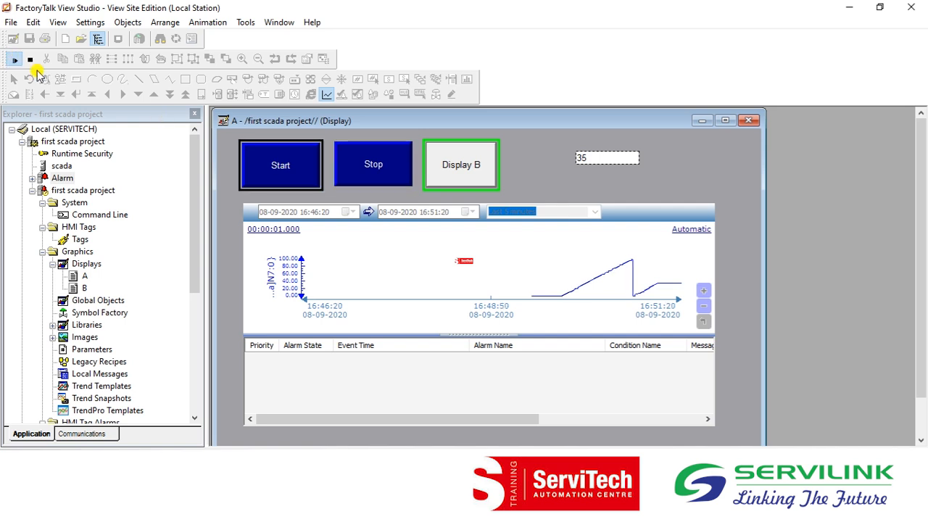
click(29, 61)
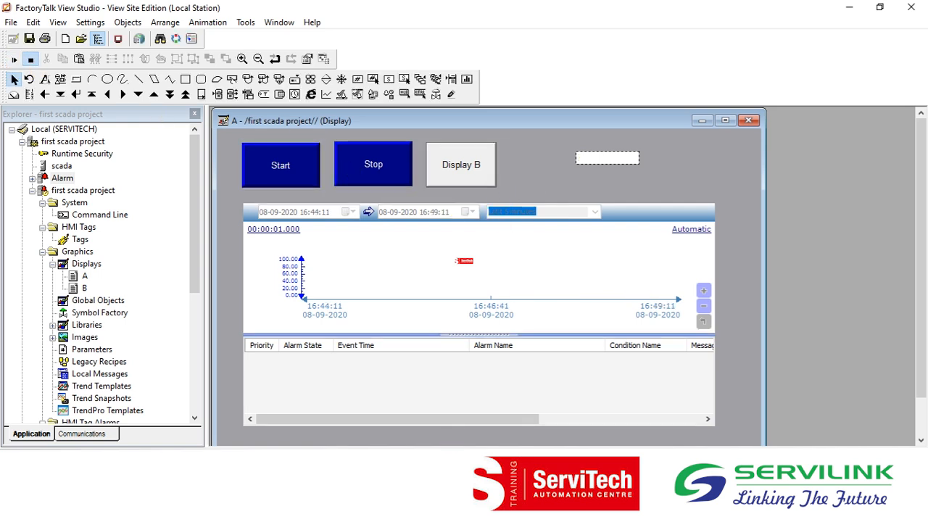
Switch to PLC.docx in Word and look at the list item "Recipe Manager configuration in SCADA".
click(383, 511)
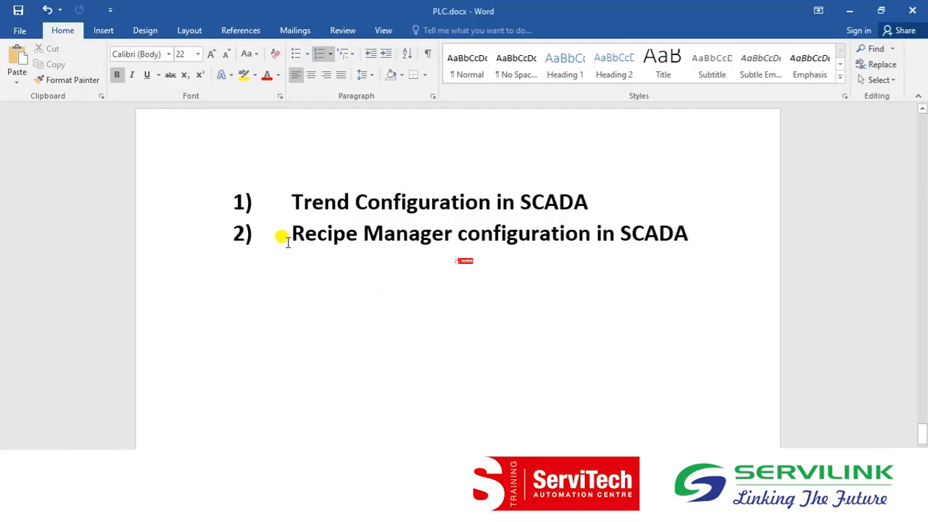
drag(294, 229, 458, 234)
click(464, 234)
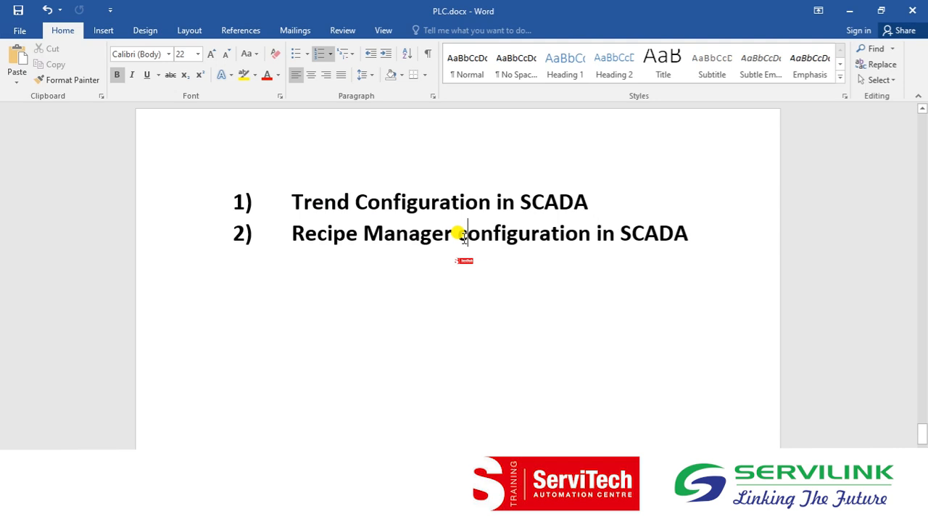
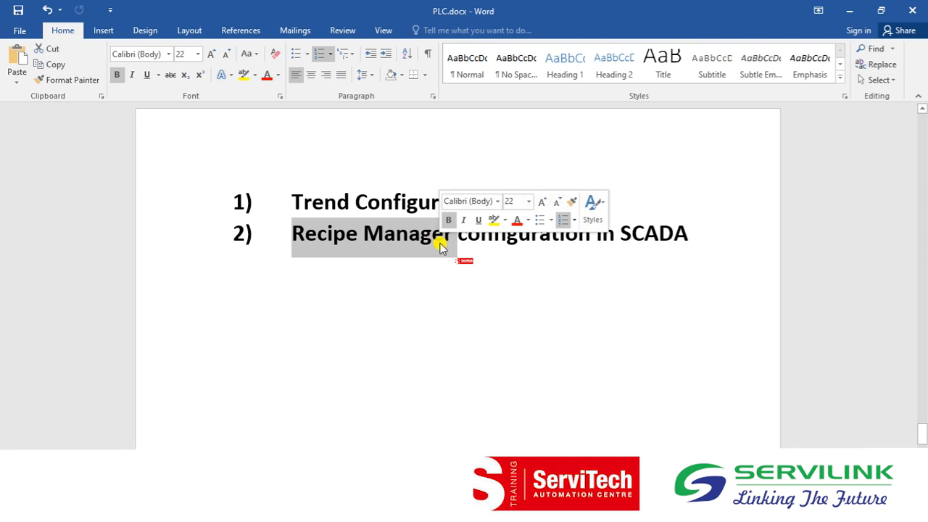
Switch to SCADA TEST.RSS in RSLogix 500, take the controller offline without saving changes and minimize the project.
click(441, 246)
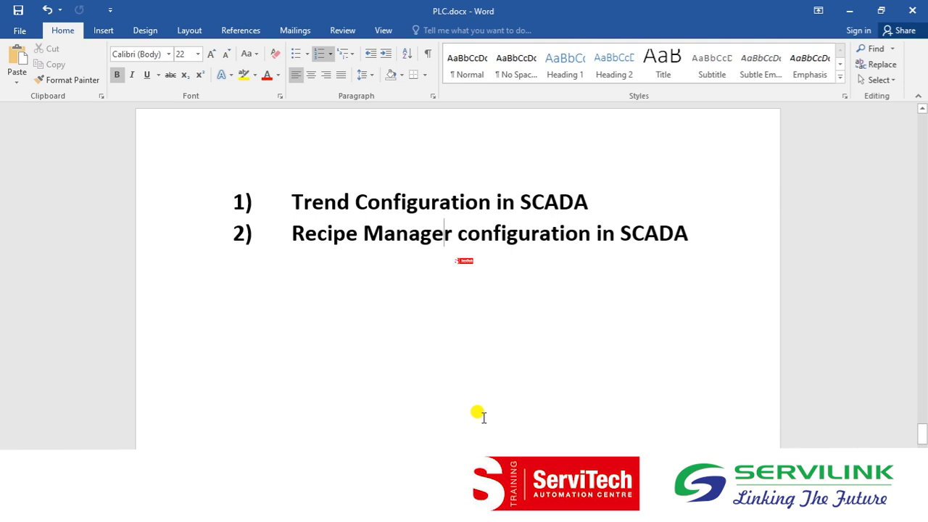
mouse_move(338, 510)
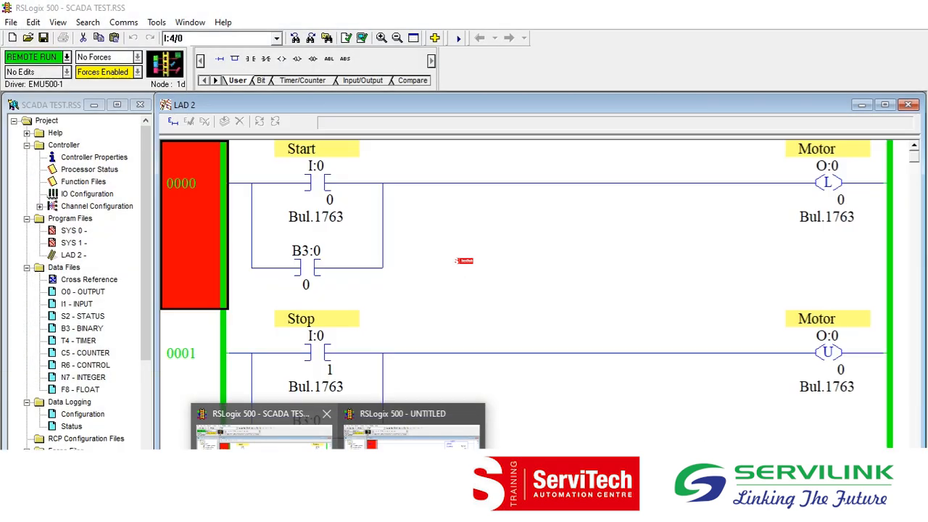
click(264, 429)
click(66, 56)
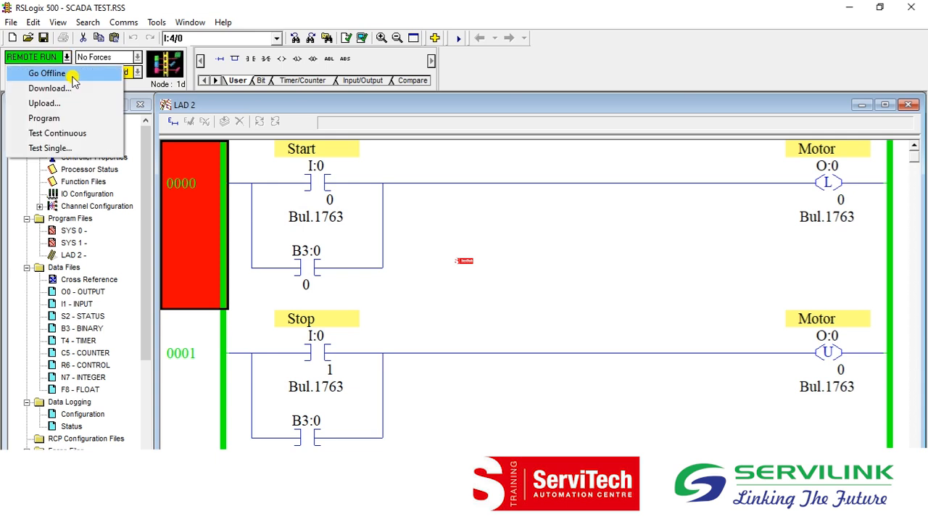
click(47, 73)
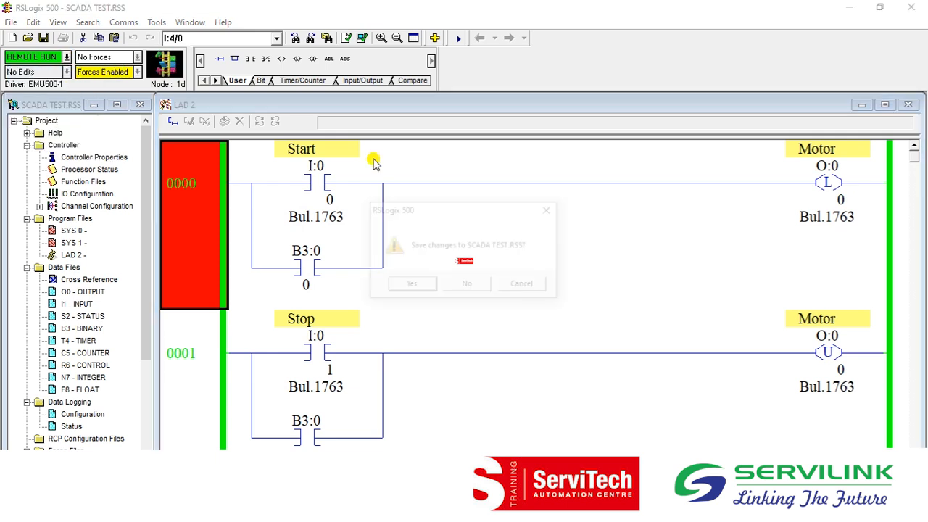
click(471, 284)
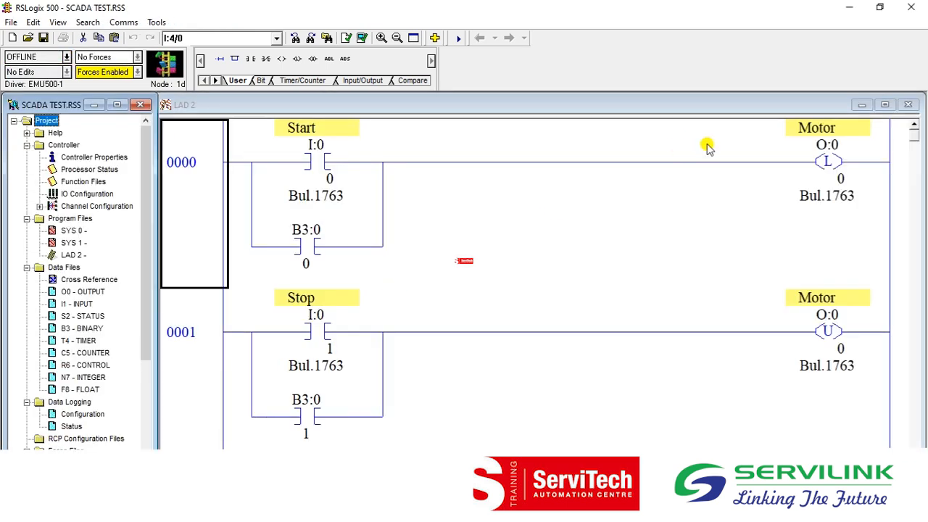
click(860, 6)
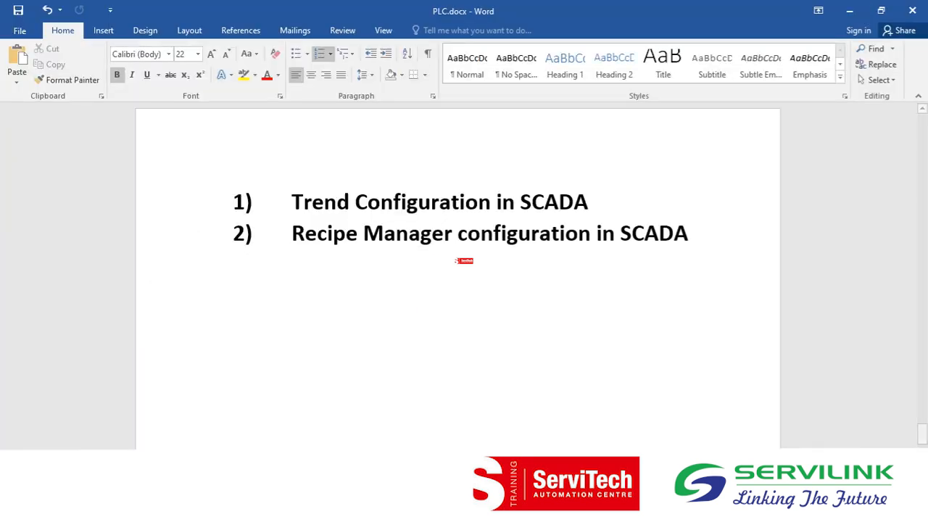
Switch to the UNTITLED program in RSLogix 500 and examine the MOV and TON rungs 0000 to 0005.
mouse_move(337, 510)
click(410, 464)
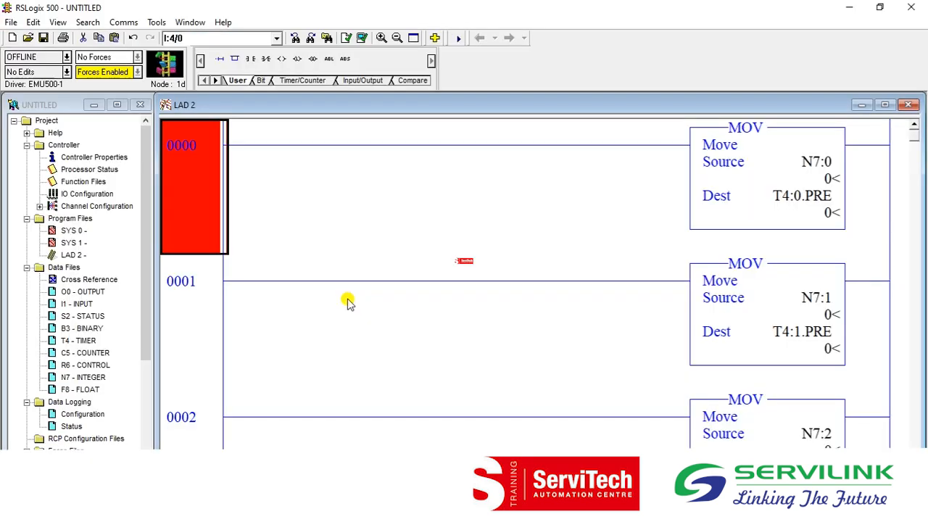
click(195, 332)
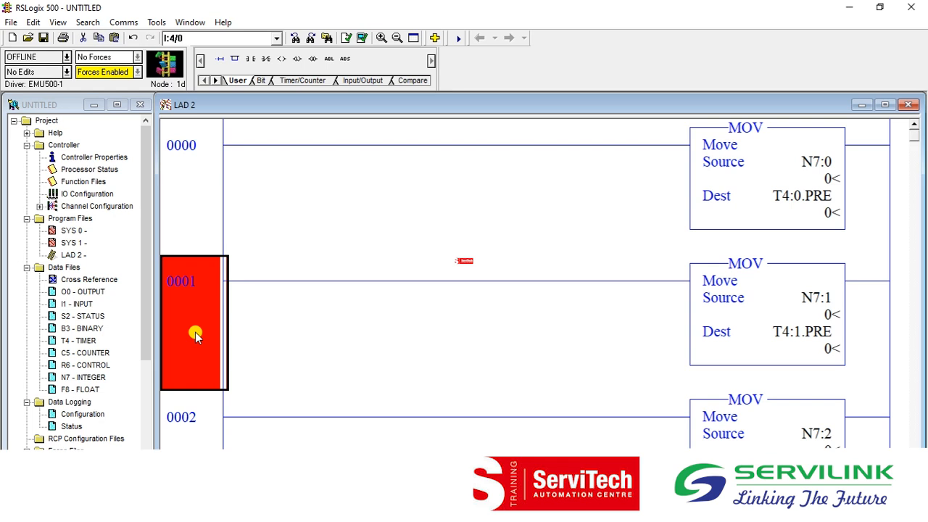
key(Down)
key(Down)
key(Down)
key(Down)
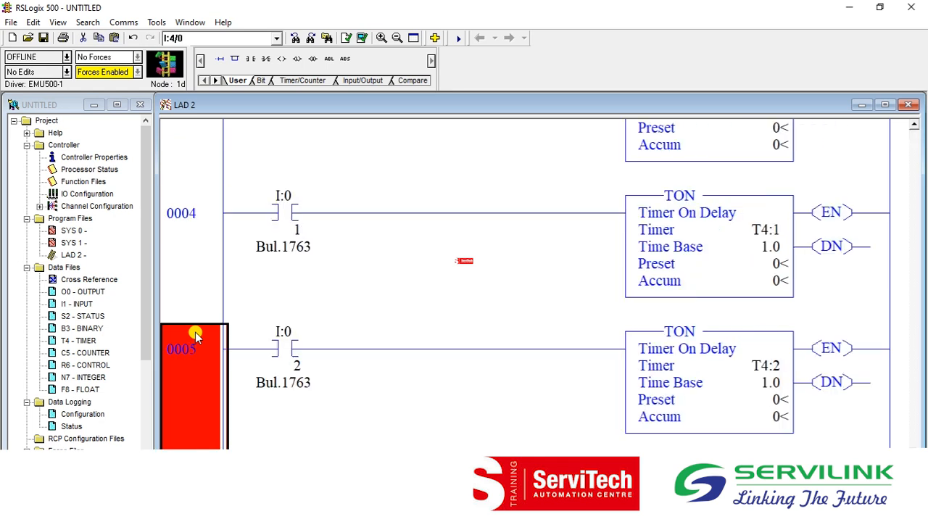
key(Up)
key(Up)
key(Down)
key(Down)
key(Up)
key(Up)
key(Up)
key(Up)
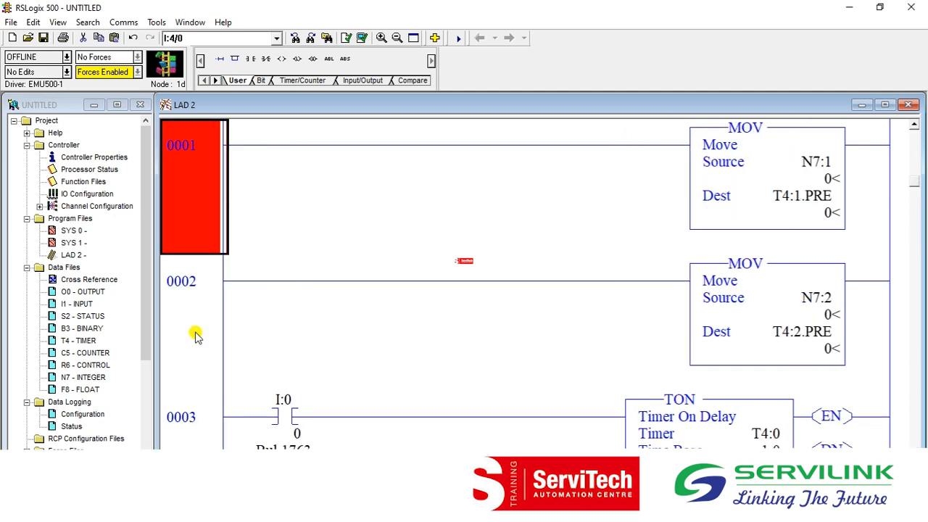
key(Down)
key(Down)
key(Down)
key(Down)
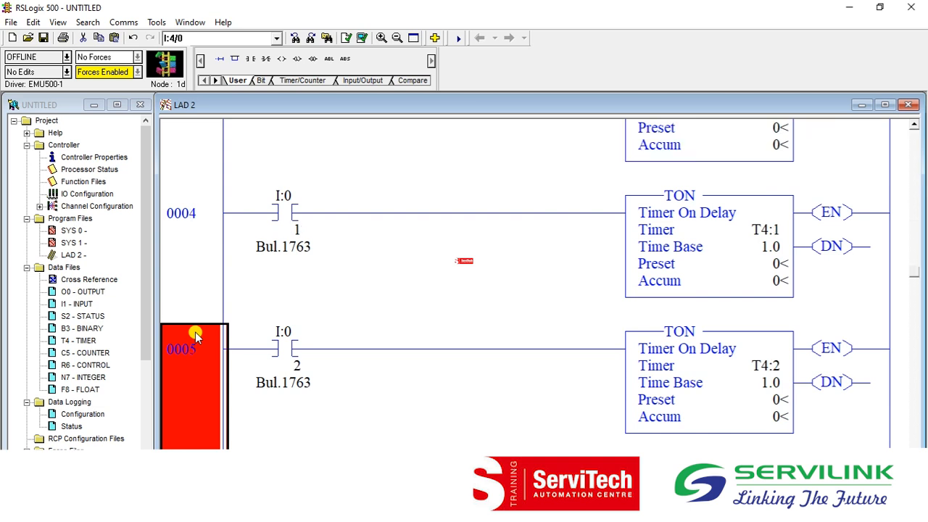
key(Up)
key(Up)
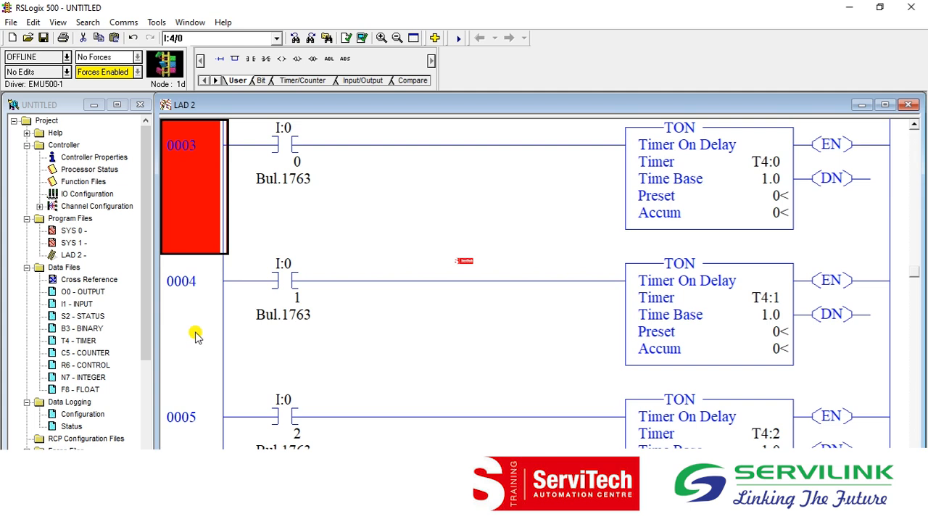
key(Up)
key(Up)
key(Up)
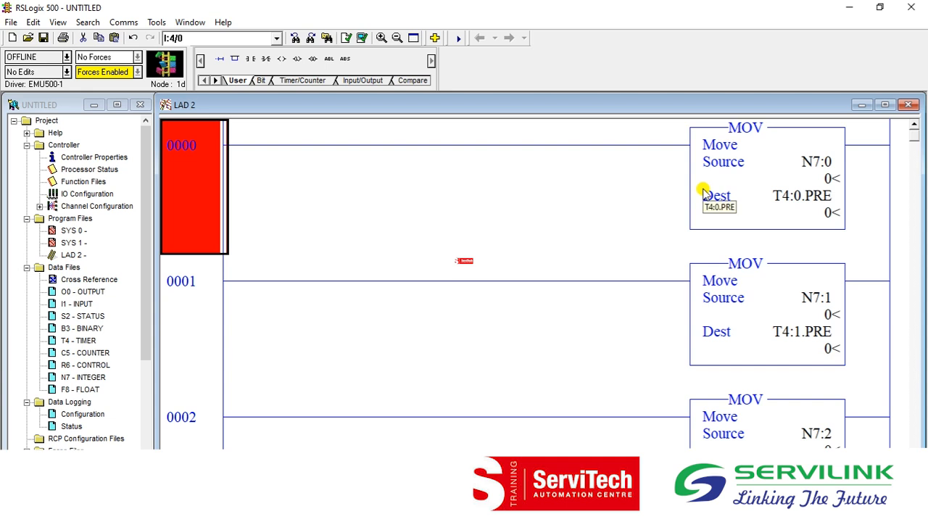
Inspect the source and destination addresses of the MOV instructions in rungs 0000 to 0002.
click(816, 161)
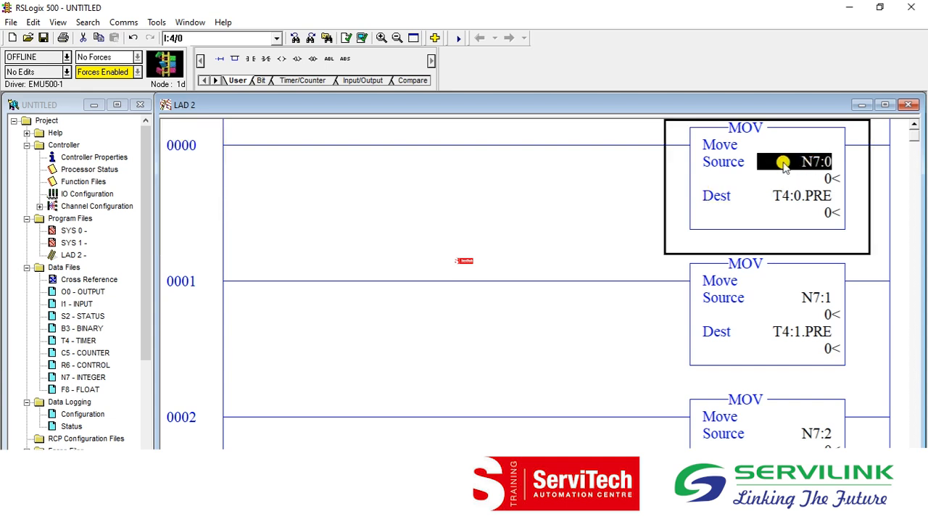
click(806, 198)
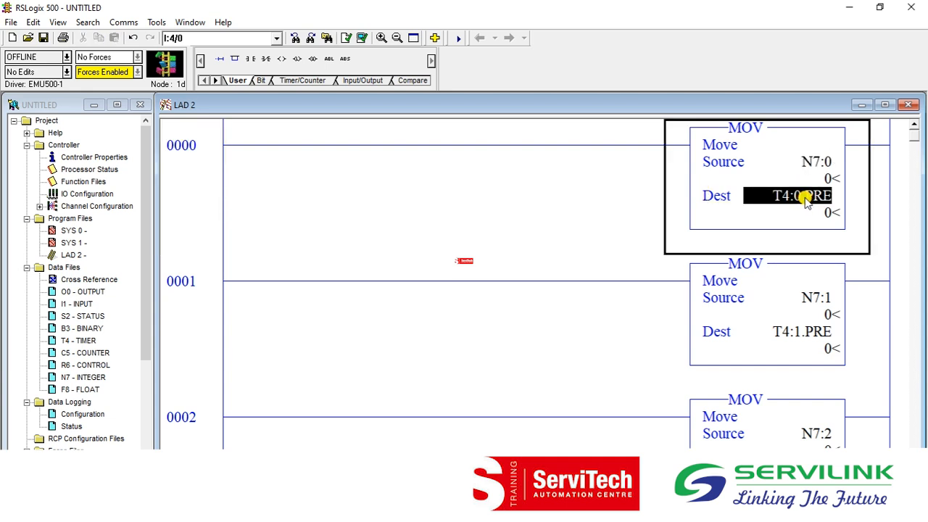
click(809, 299)
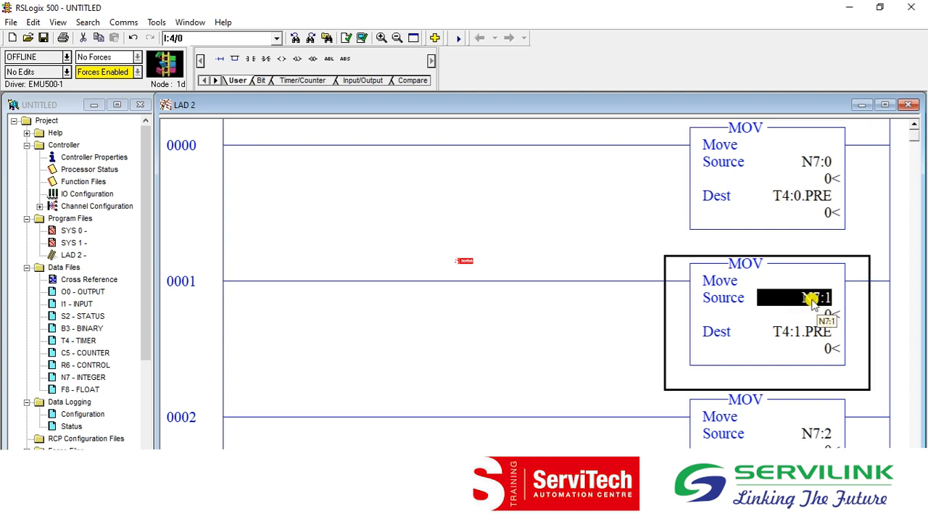
click(784, 332)
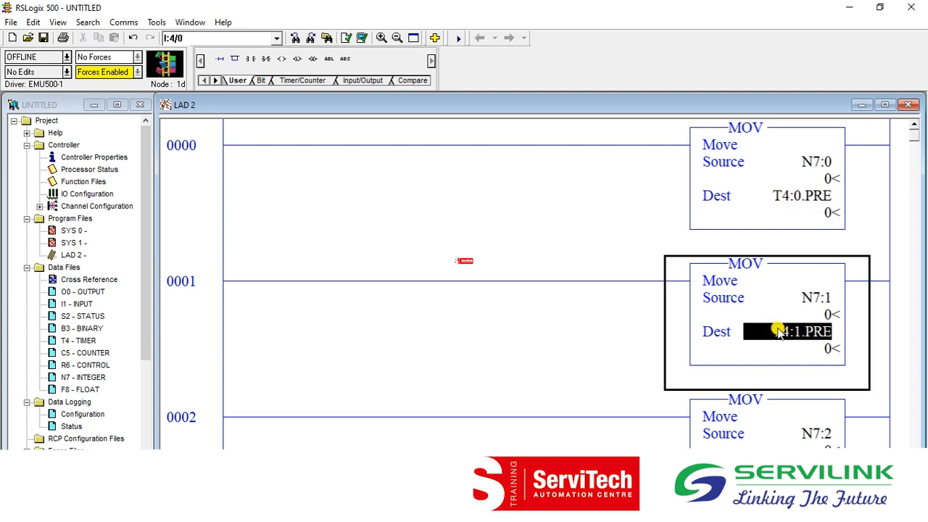
click(766, 418)
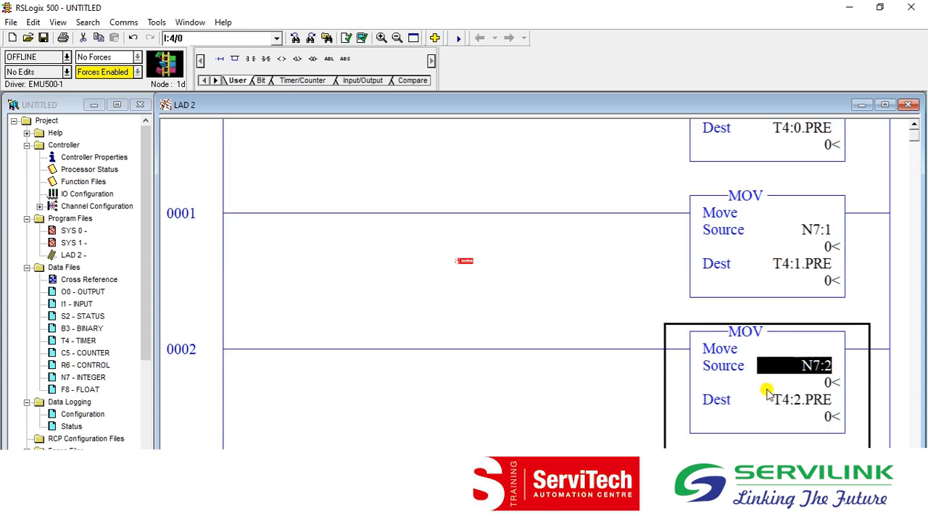
click(797, 414)
click(792, 401)
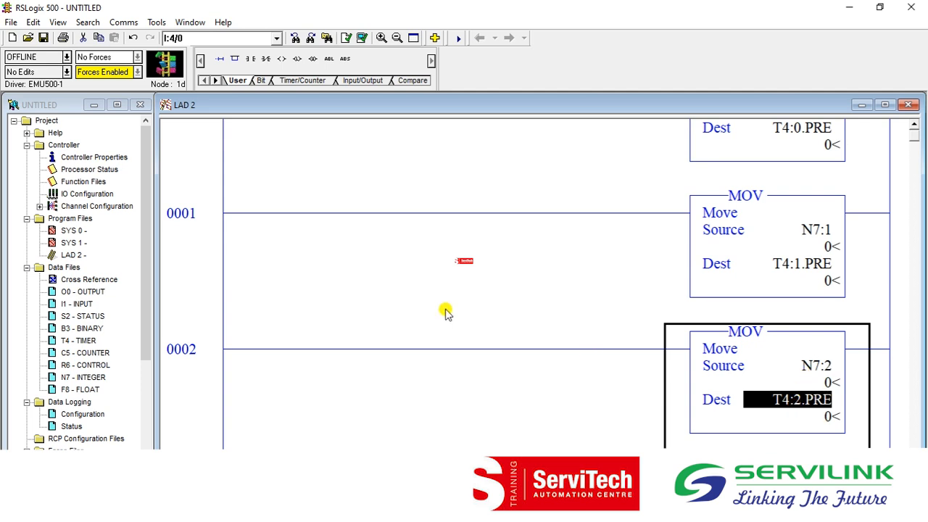
key(Left)
key(Up)
key(Up)
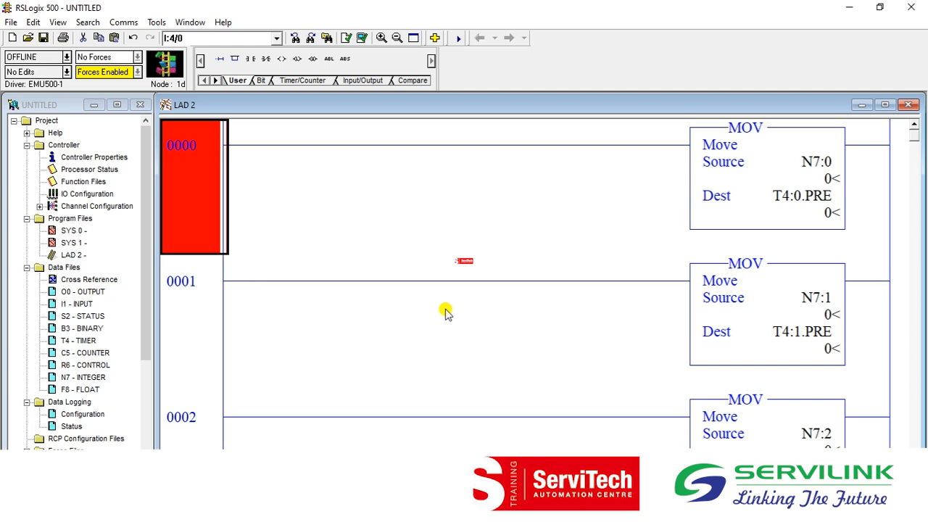
key(Down)
key(Down)
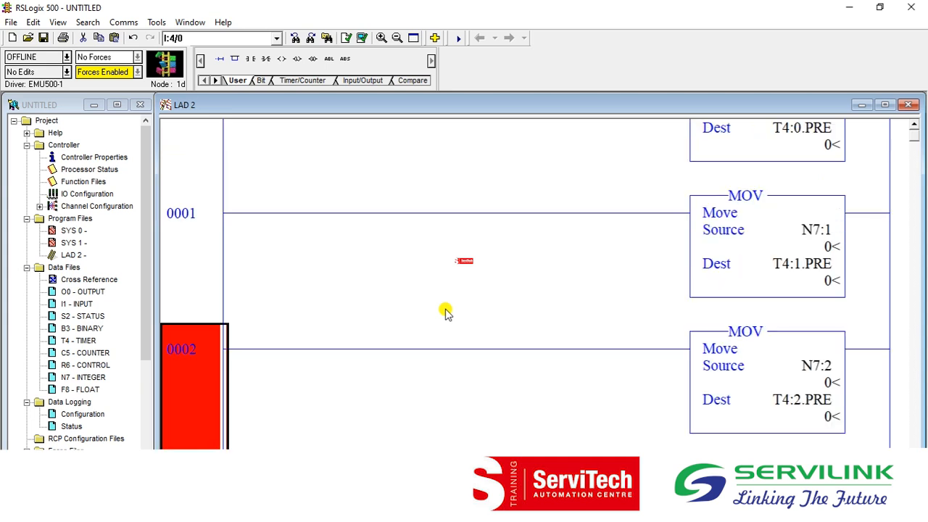
key(Up)
key(Up)
Download the program to the controller, saving it as UNTITLED over the existing file, and go online.
key(alt)
key(c)
key(s)
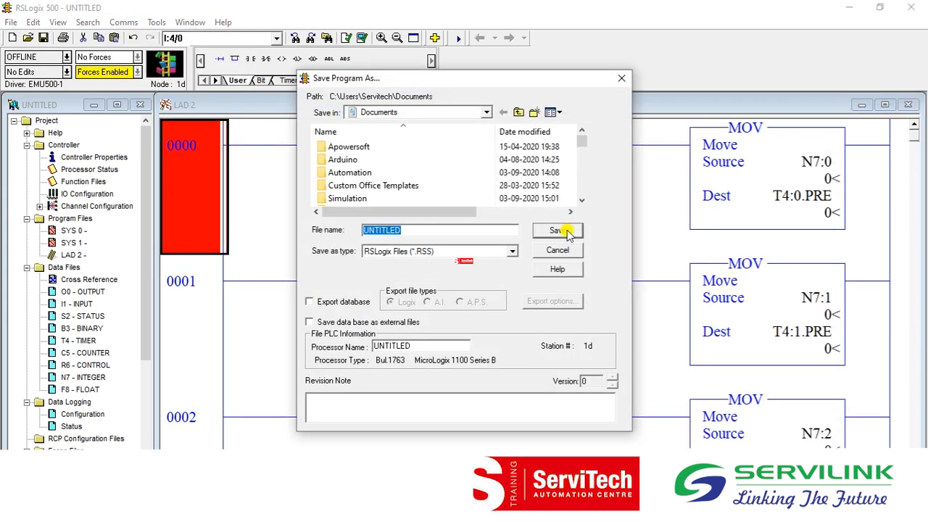
click(563, 230)
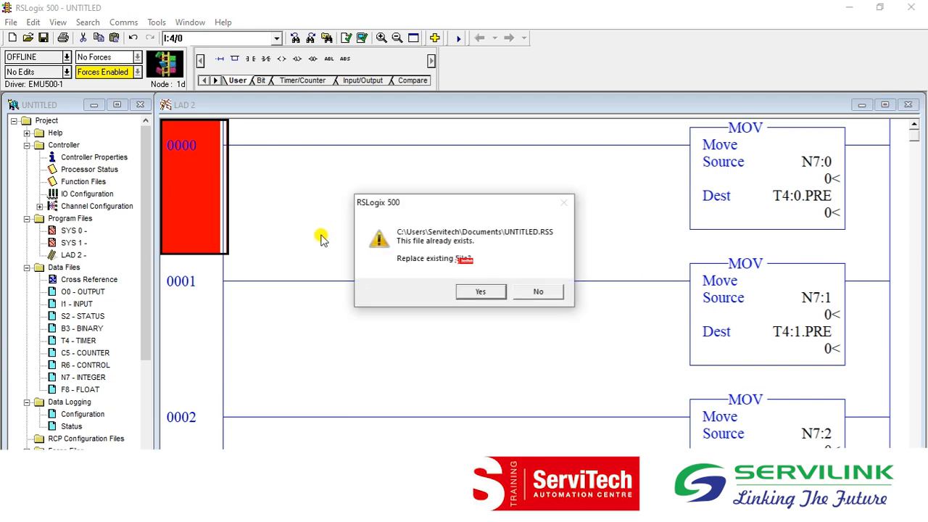
click(480, 290)
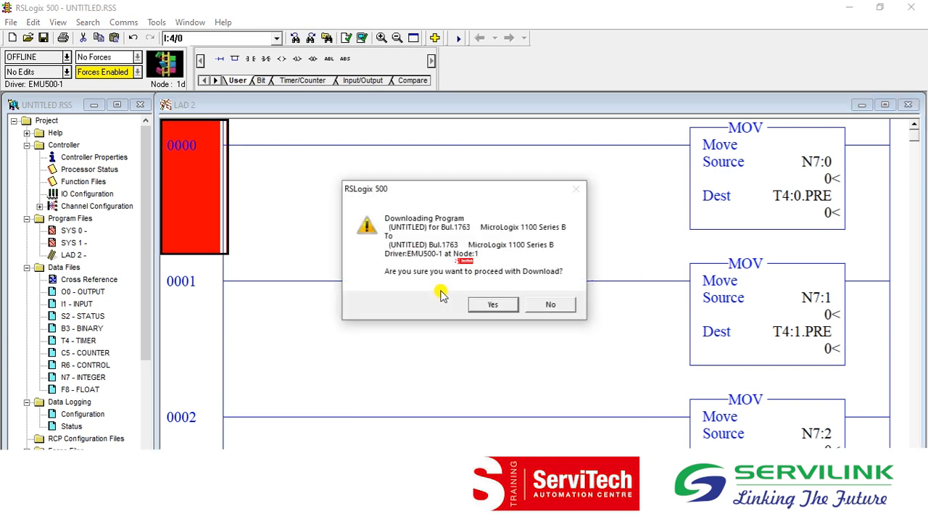
click(497, 303)
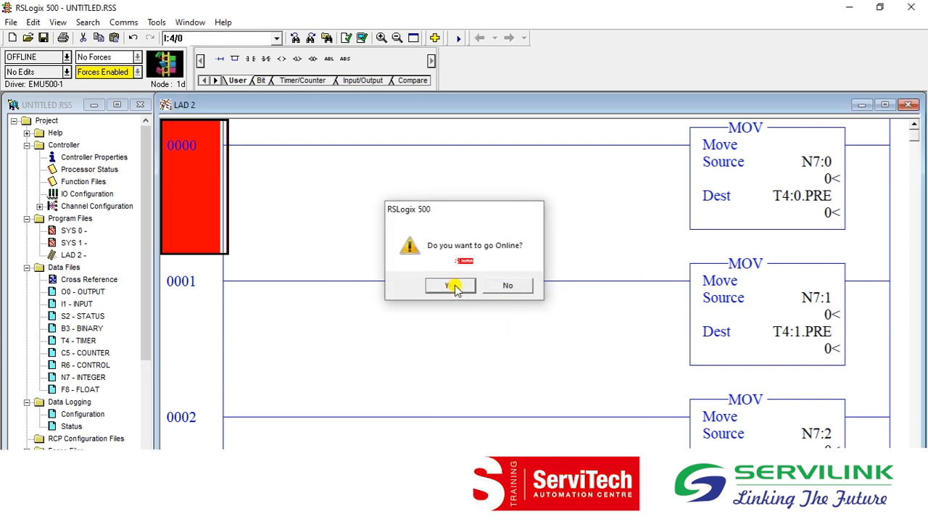
click(452, 288)
Put the controller into Run mode.
click(66, 57)
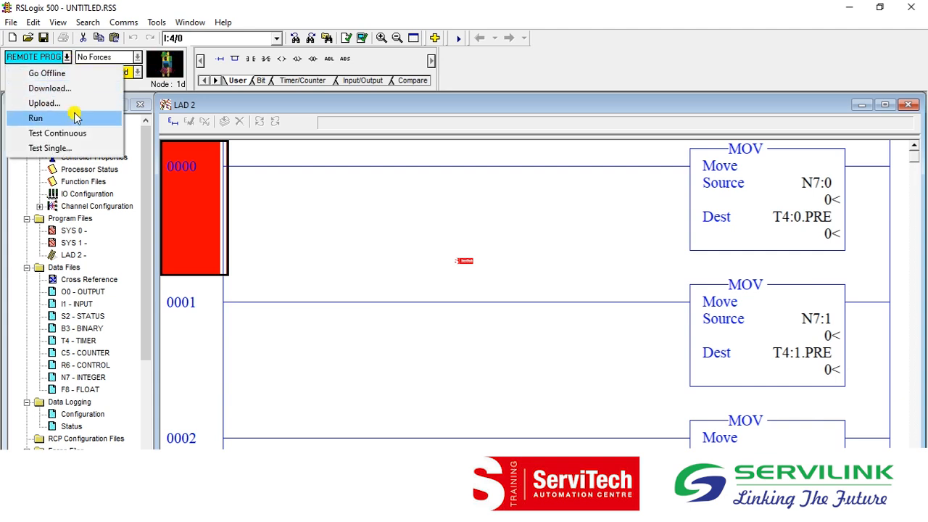
click(75, 118)
click(504, 284)
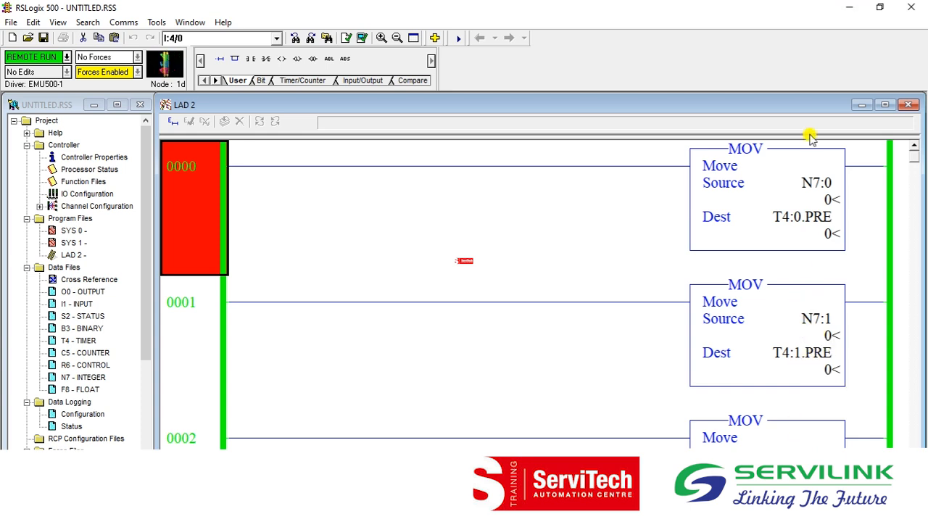
Switch to FactoryTalk View Studio and delete the TrendPro chart from display A.
click(852, 6)
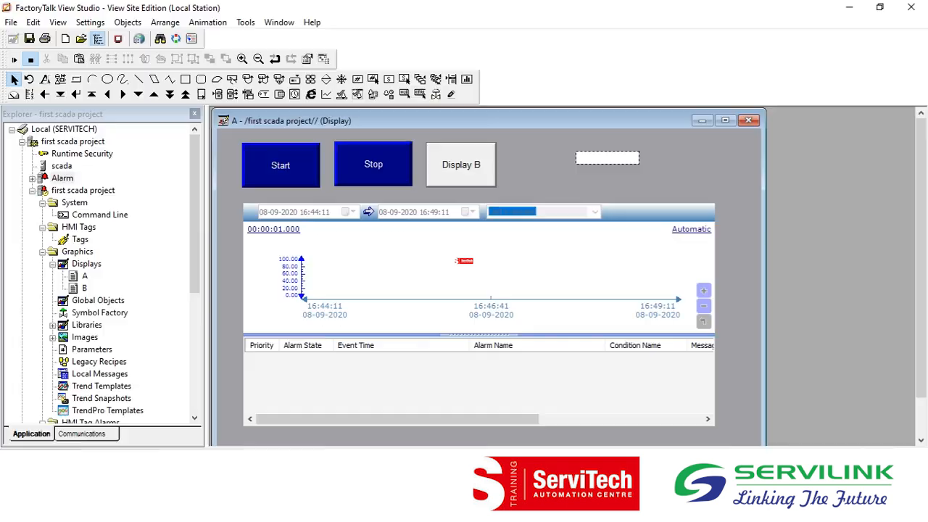
click(399, 355)
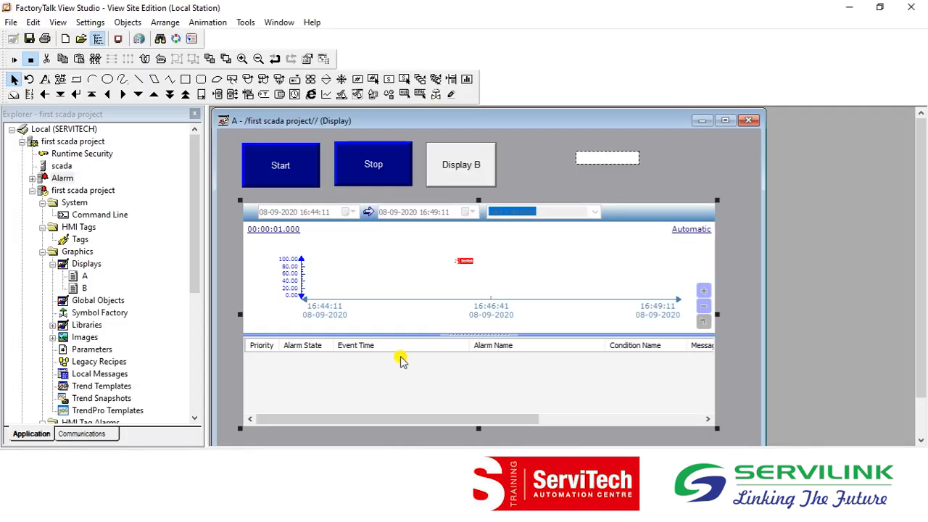
key(Delete)
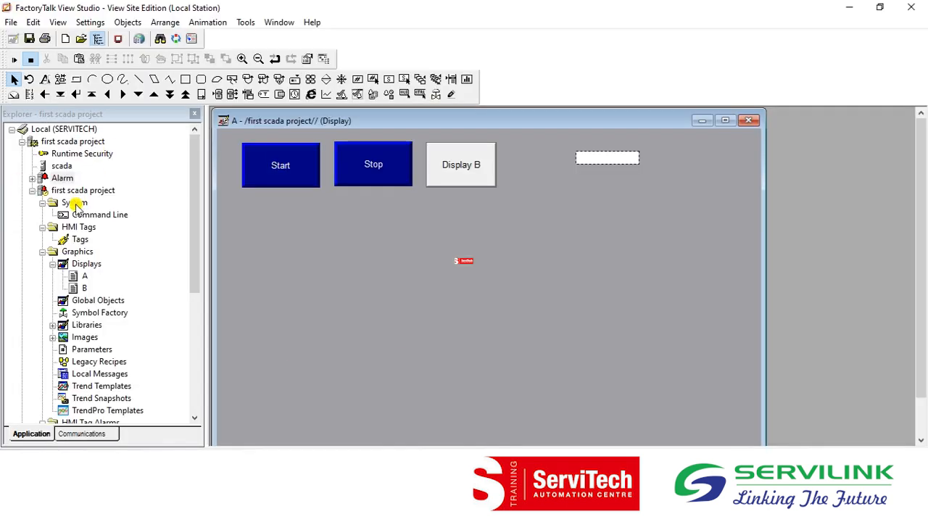
Create an analog HMI tag named int1 with the device address ::[scada]N7:1.
click(78, 240)
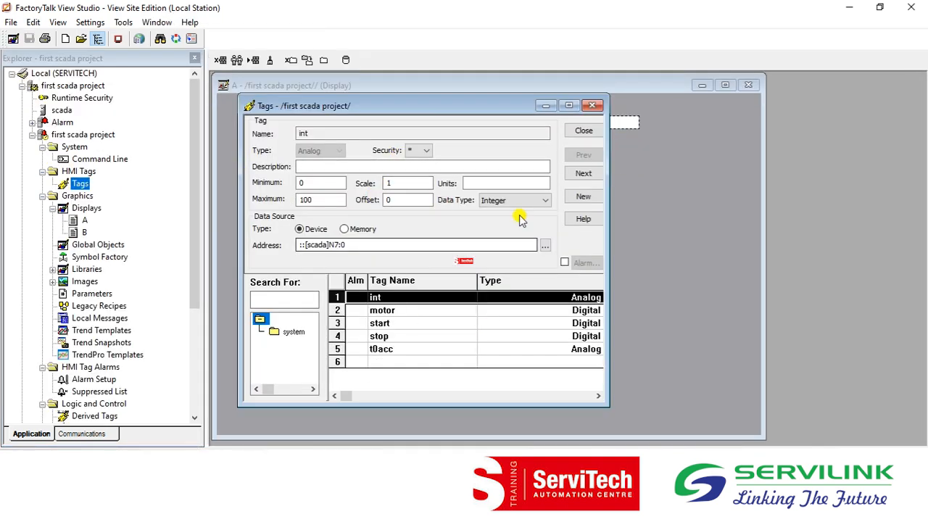
click(374, 363)
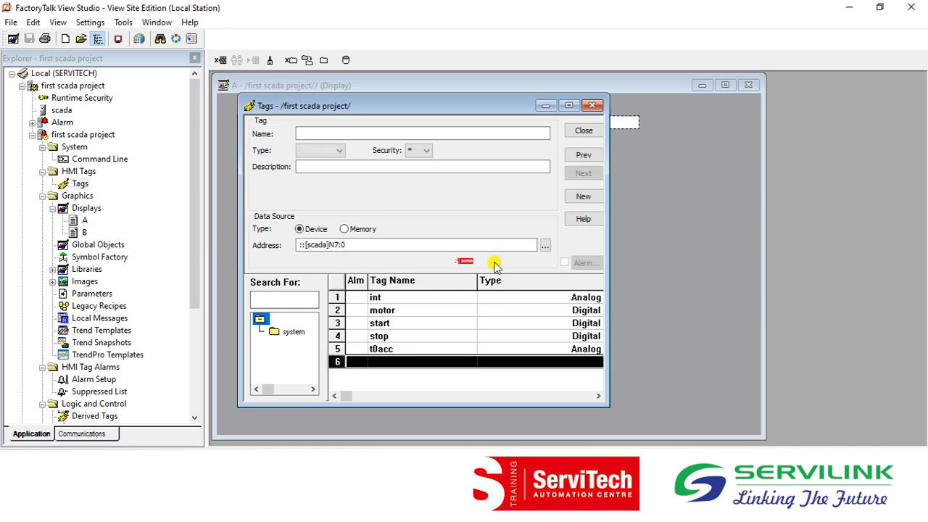
click(584, 197)
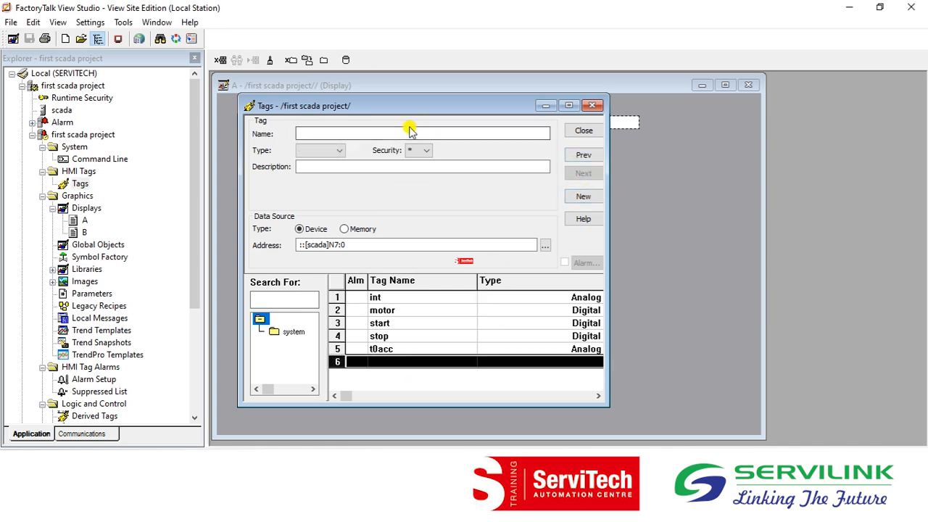
text(int)
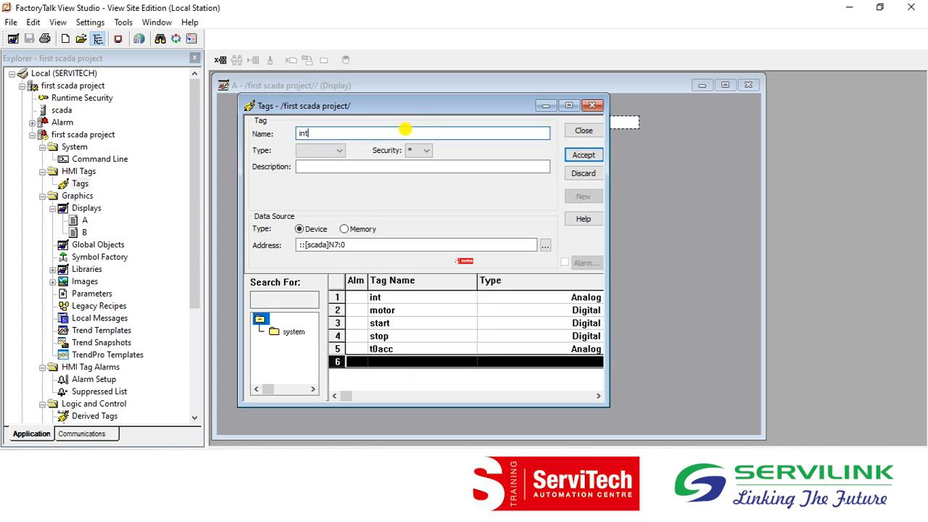
text(1)
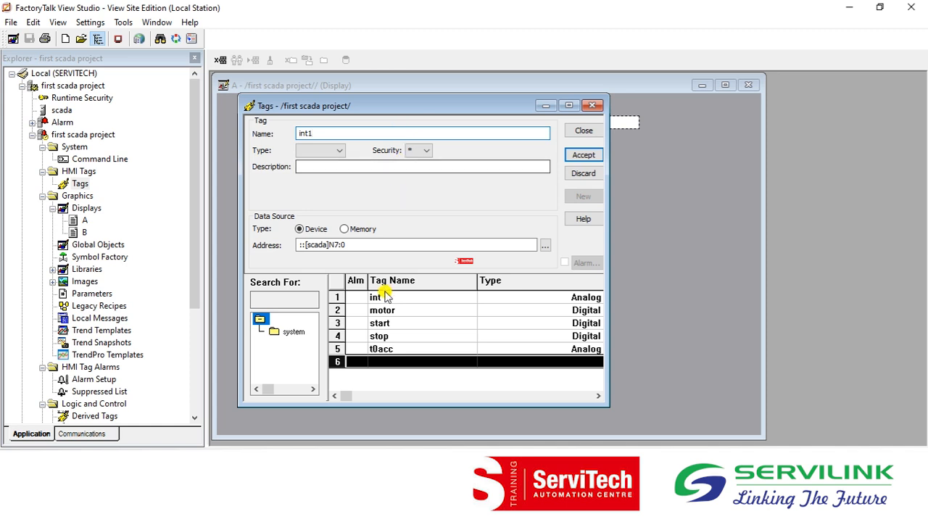
click(321, 150)
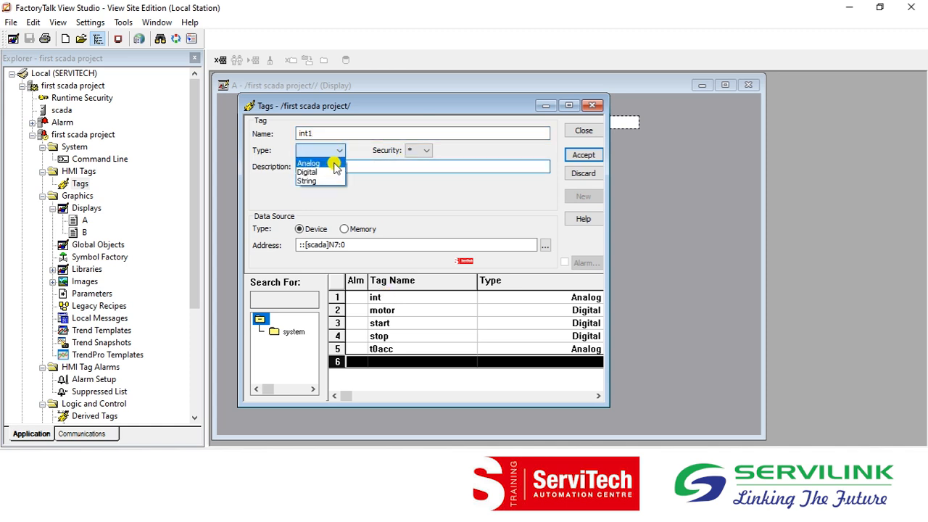
click(332, 164)
click(356, 245)
key(BackSpace)
text(1)
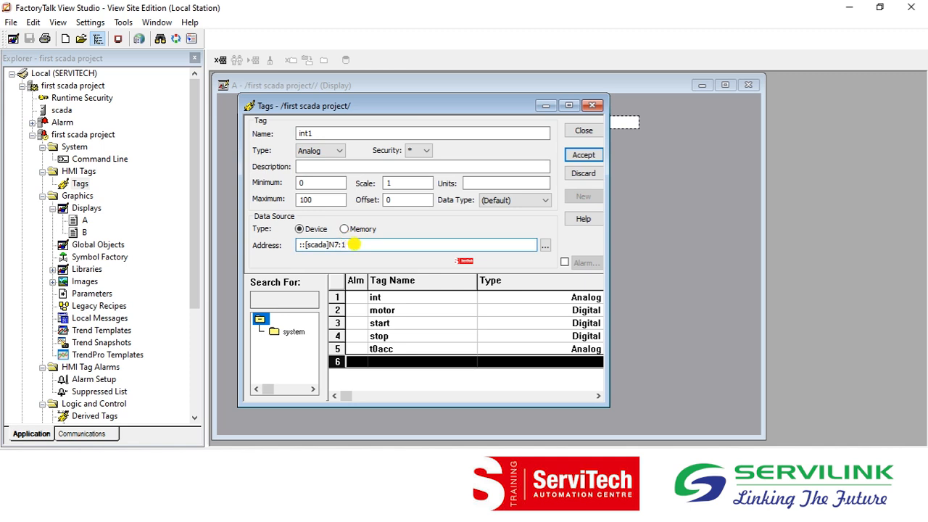
click(587, 155)
Create an analog HMI tag named int2 with the device address ::[scada]N7:2, and close the tag editor.
click(588, 174)
click(374, 132)
text(int2)
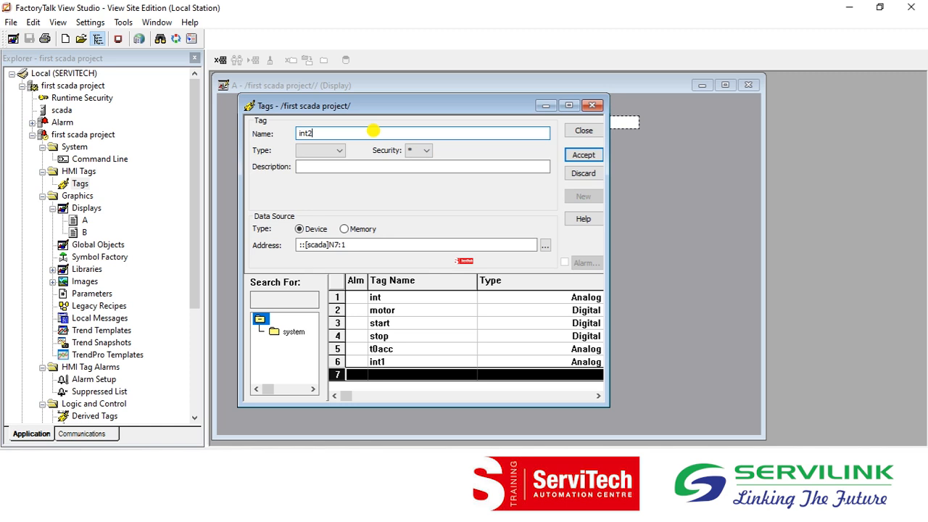
click(330, 150)
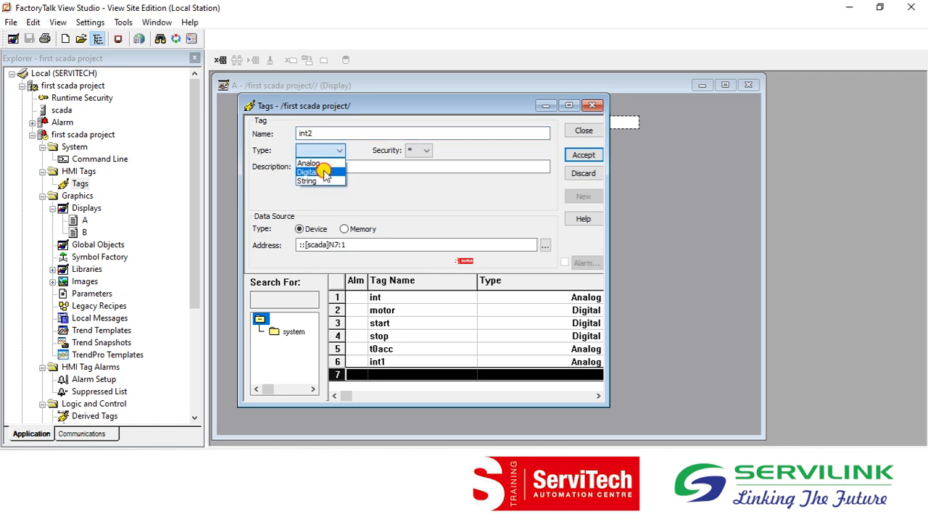
click(324, 173)
click(330, 150)
click(322, 162)
click(347, 244)
key(BackSpace)
text(2)
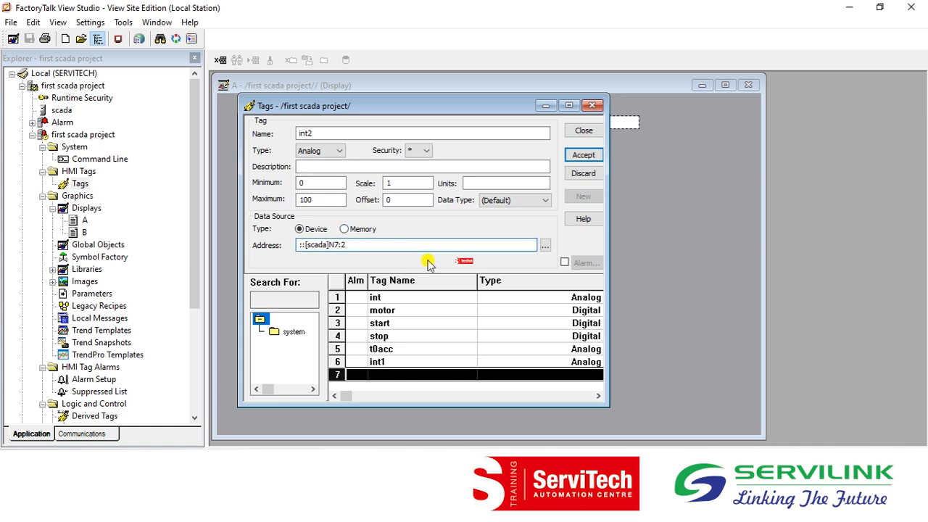
click(584, 155)
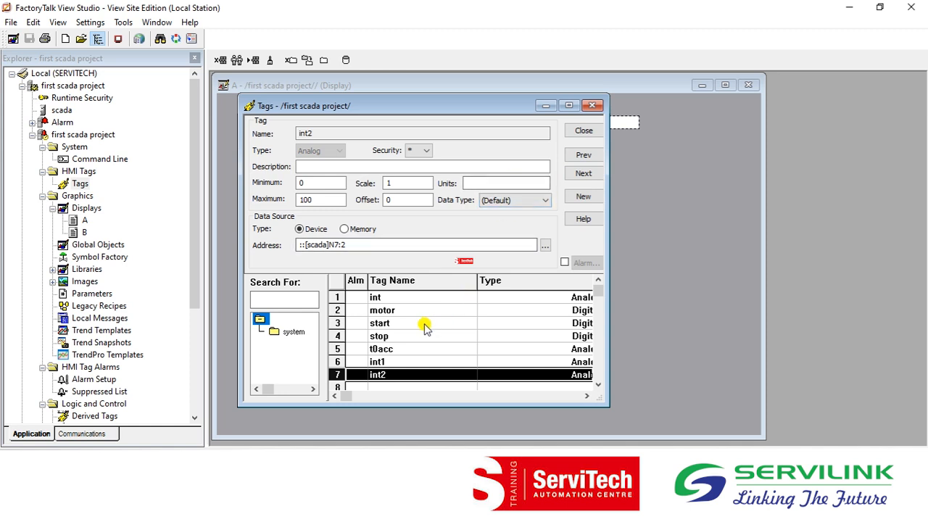
click(591, 135)
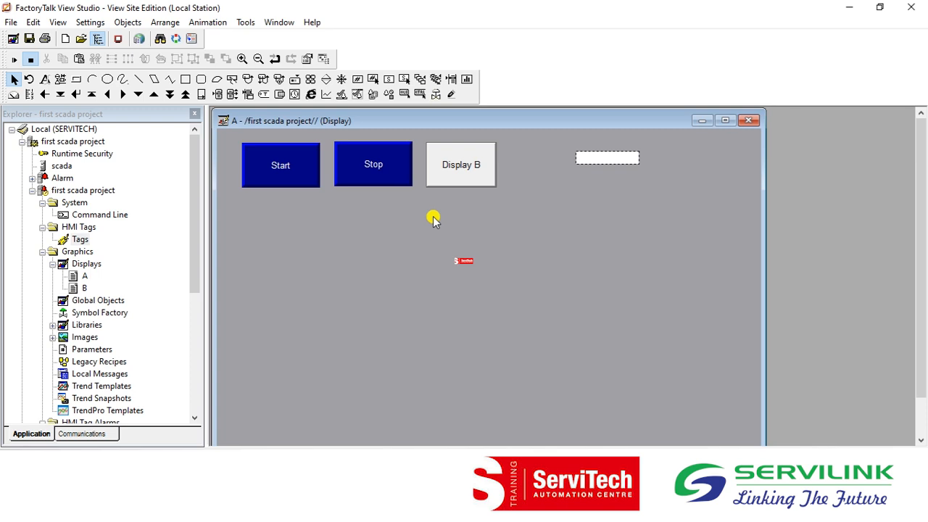
Open the RecipePro+ Editor for the first scada project.
click(19, 116)
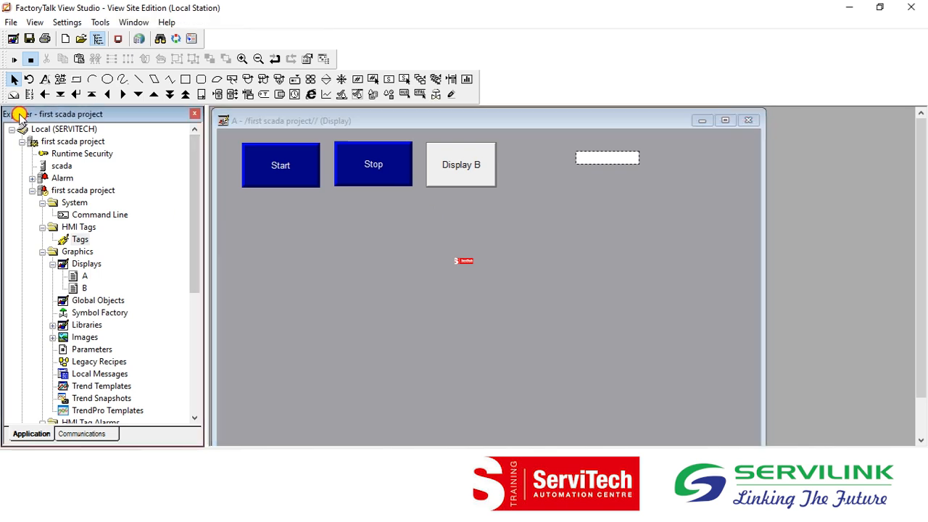
drag(195, 167, 198, 283)
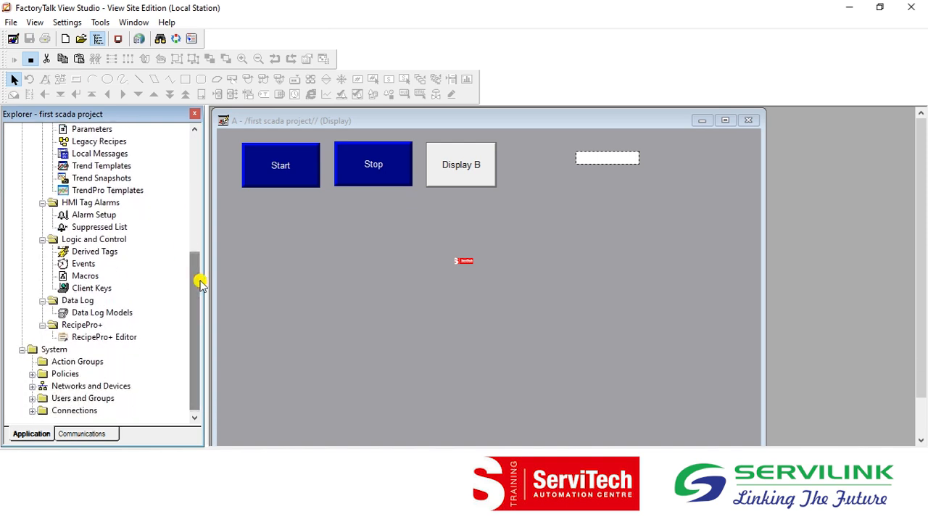
click(69, 325)
click(107, 338)
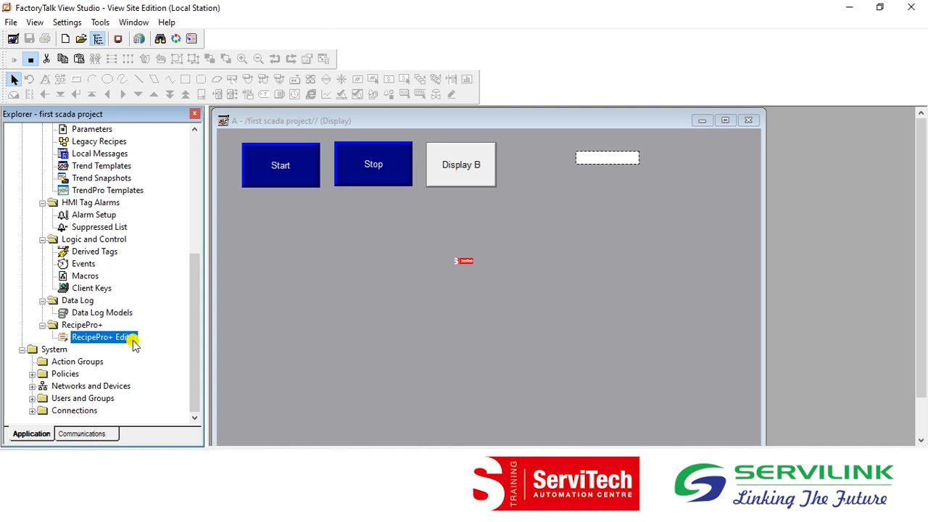
double_click(113, 337)
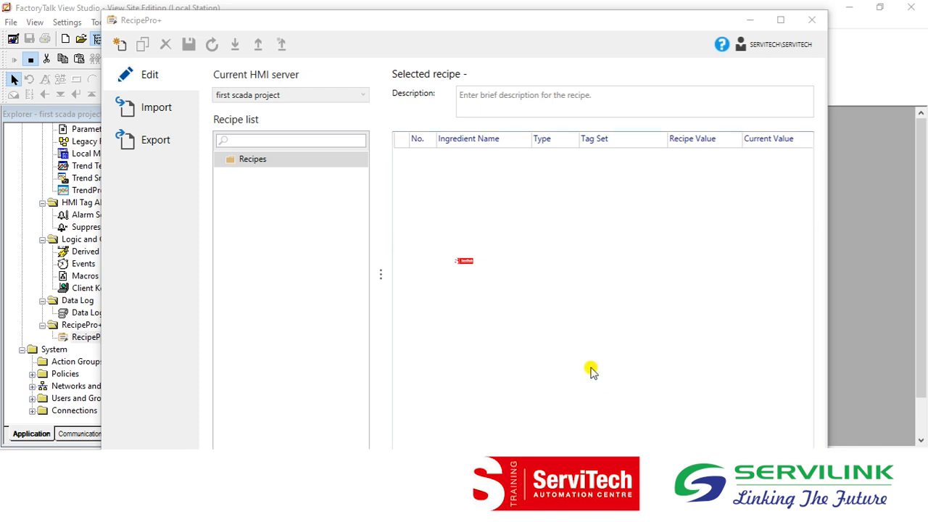
click(385, 27)
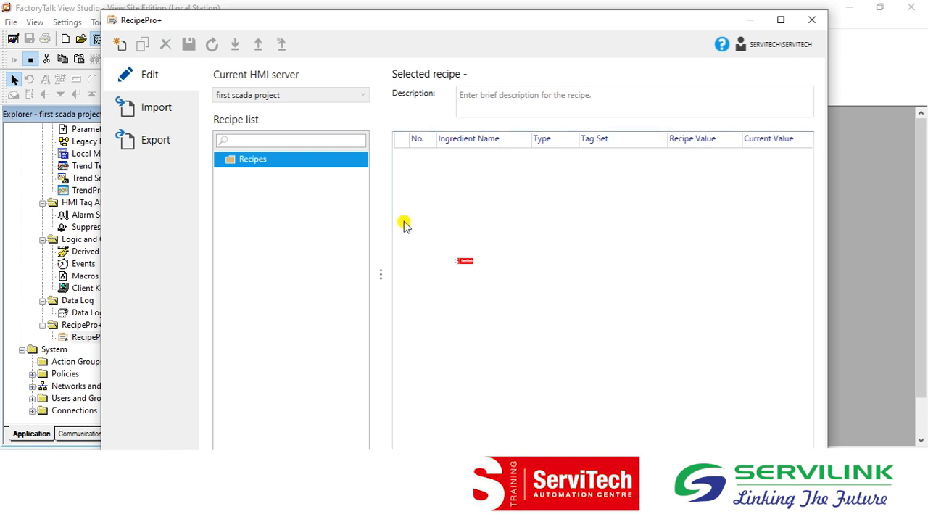
Create a new recipe file named product1.
click(121, 49)
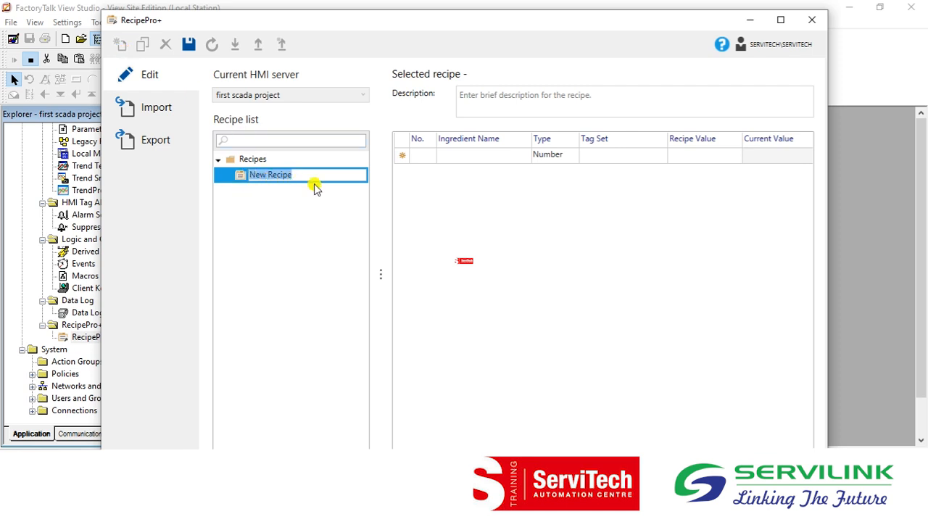
text(produc)
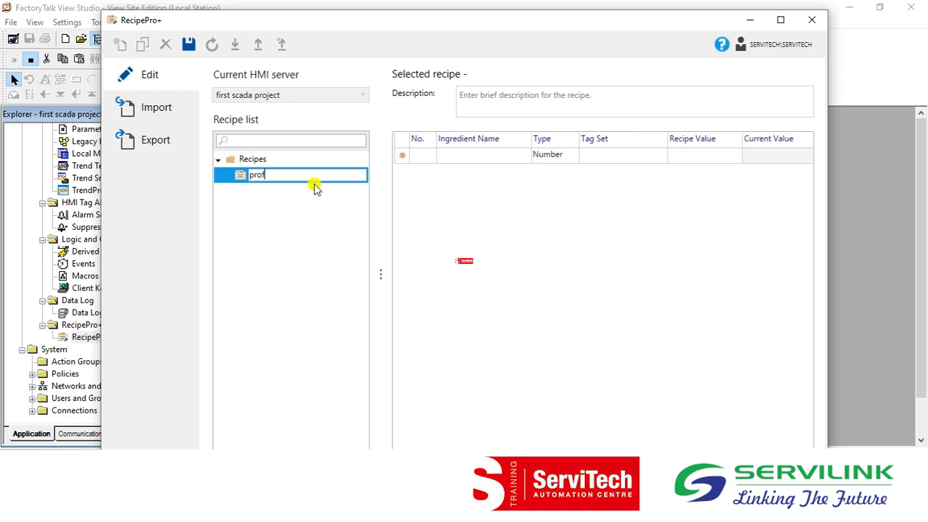
text(t1)
key(Return)
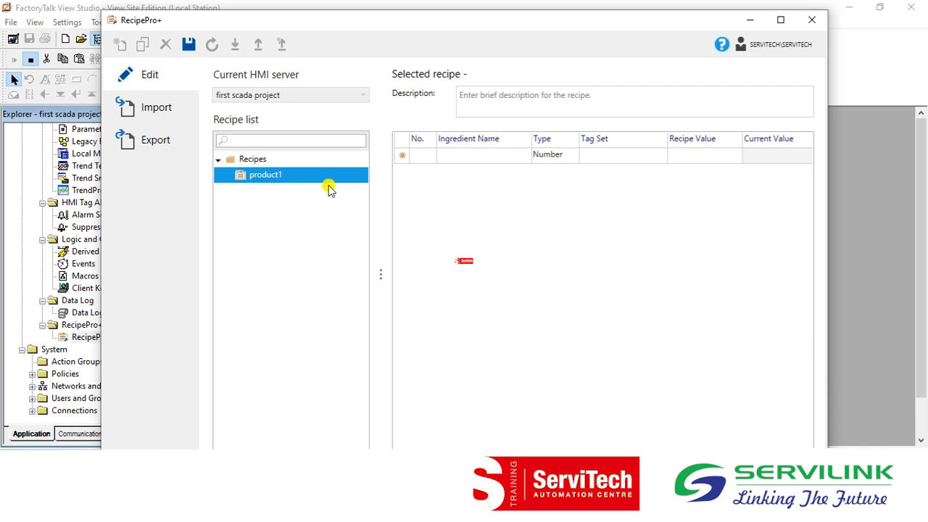
Add the ingredient material1 to the product1 recipe with tag int and recipe value 5.
click(500, 162)
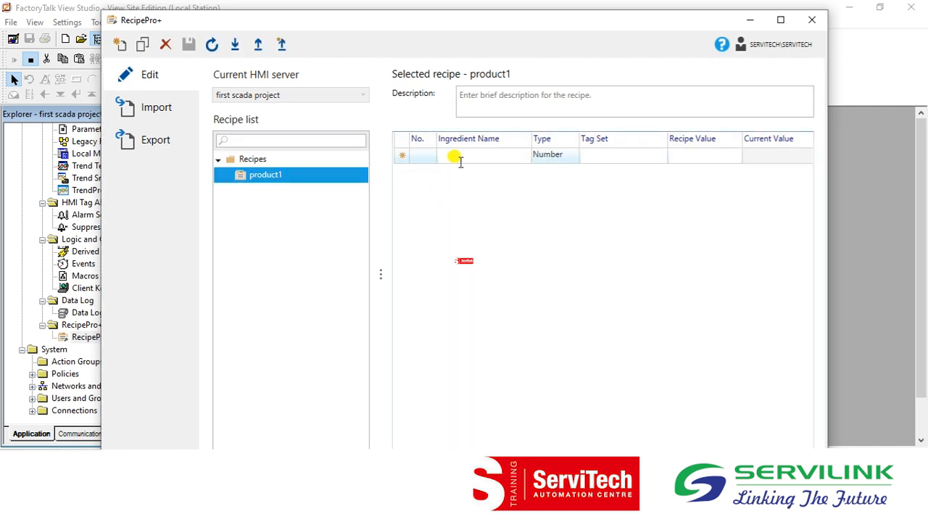
click(501, 156)
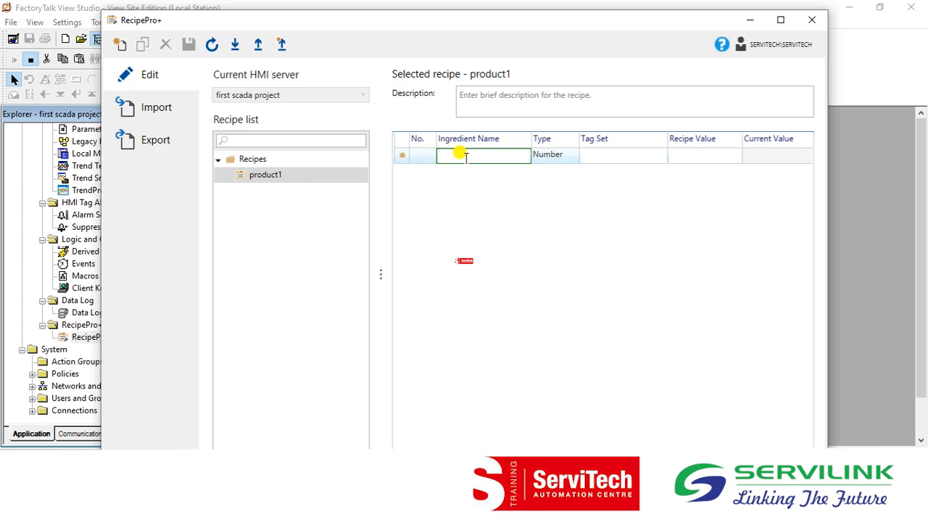
text(mater)
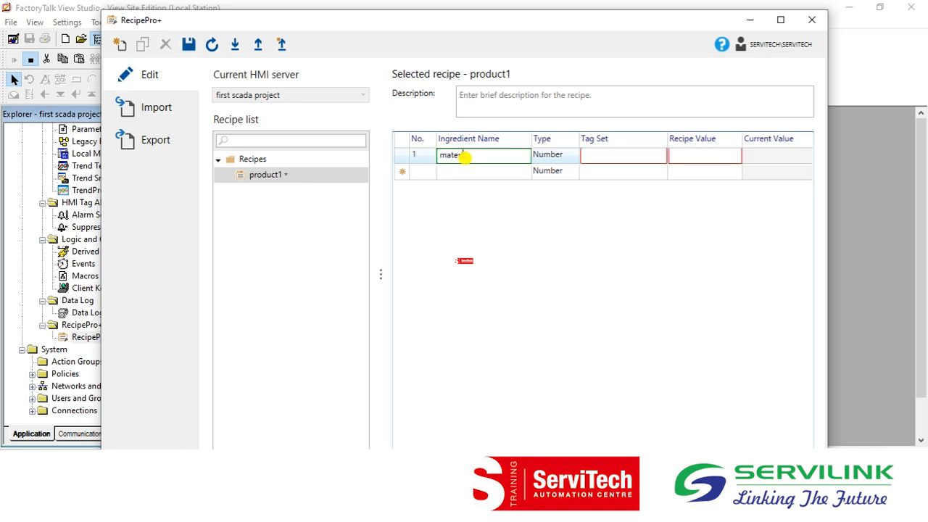
text(ial1)
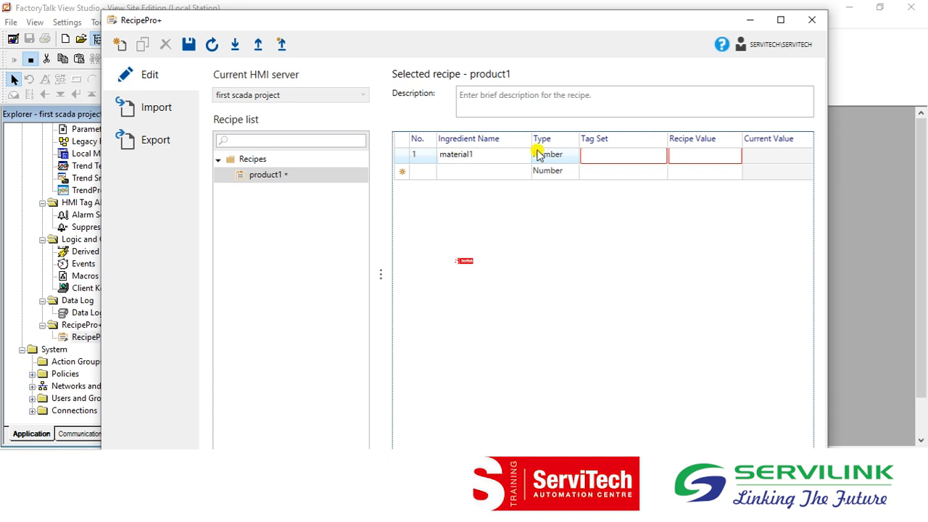
click(622, 152)
text(int1)
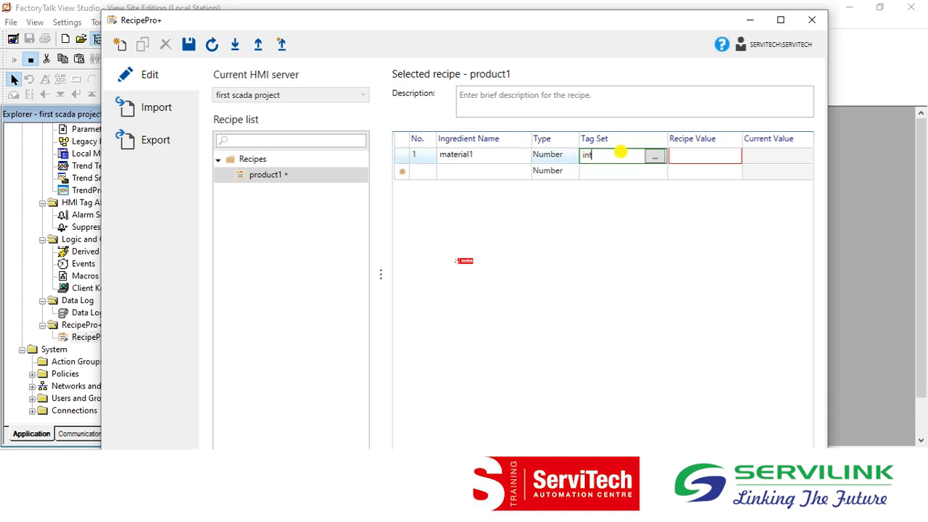
key(BackSpace)
click(703, 159)
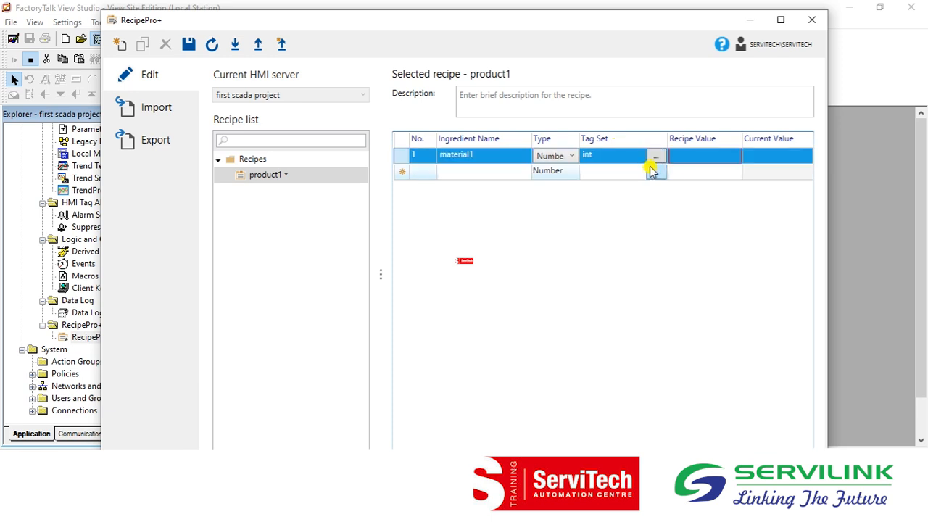
click(684, 158)
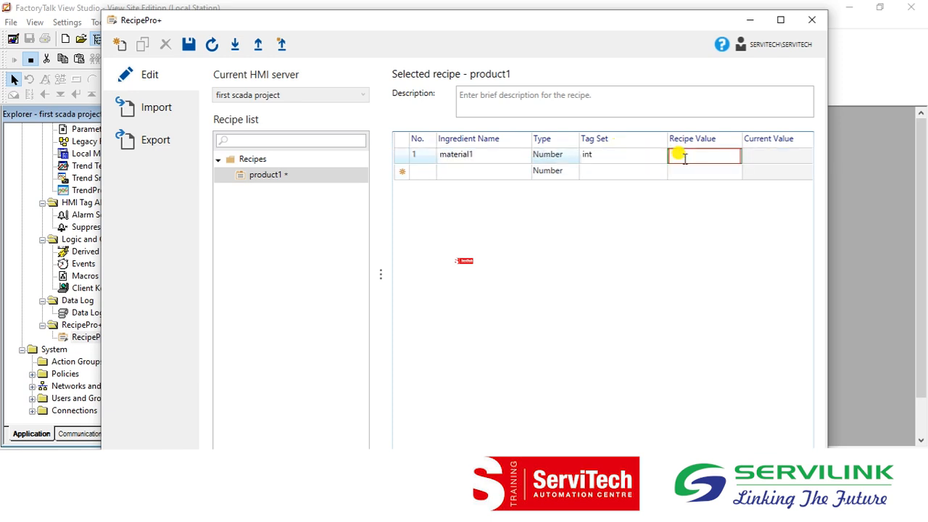
text(5)
key(Return)
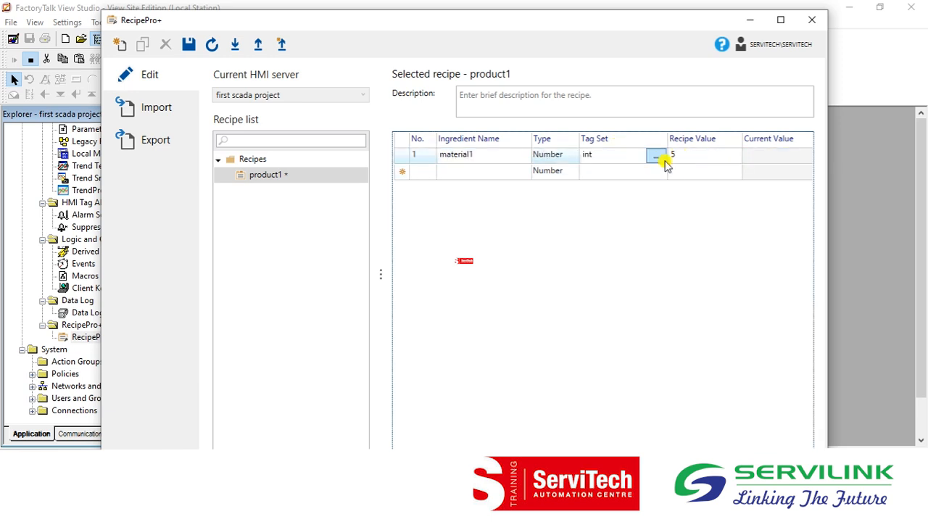
Add a second ingredient, material2, with tag int1 and recipe value 10.
click(473, 171)
text(materia)
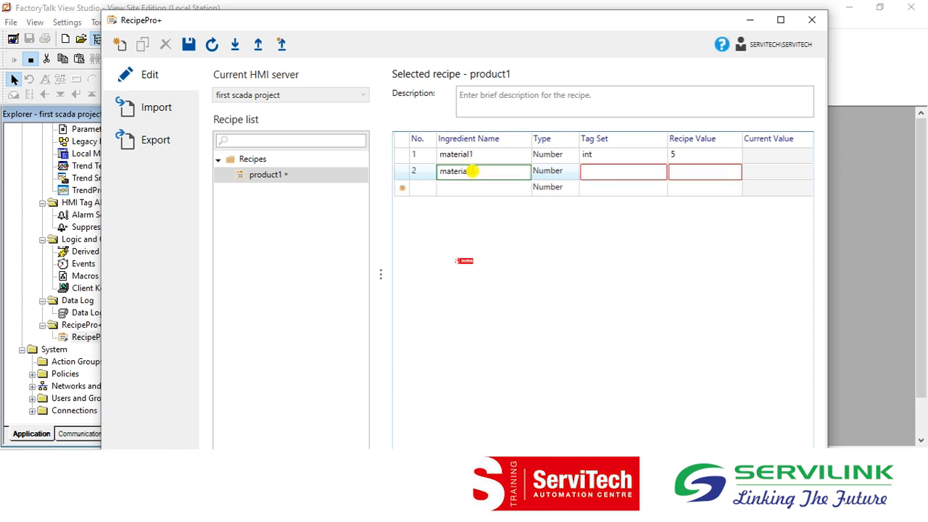
key(Tab)
text(int1)
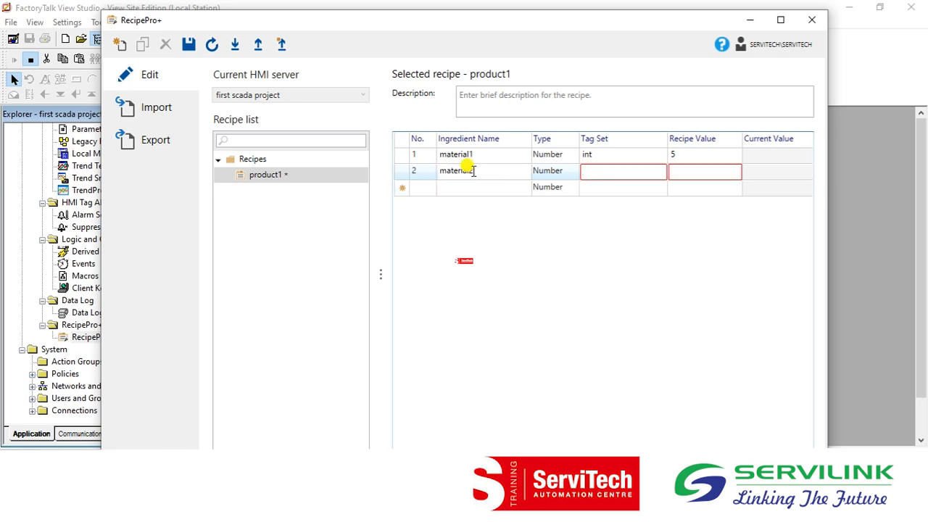
key(Return)
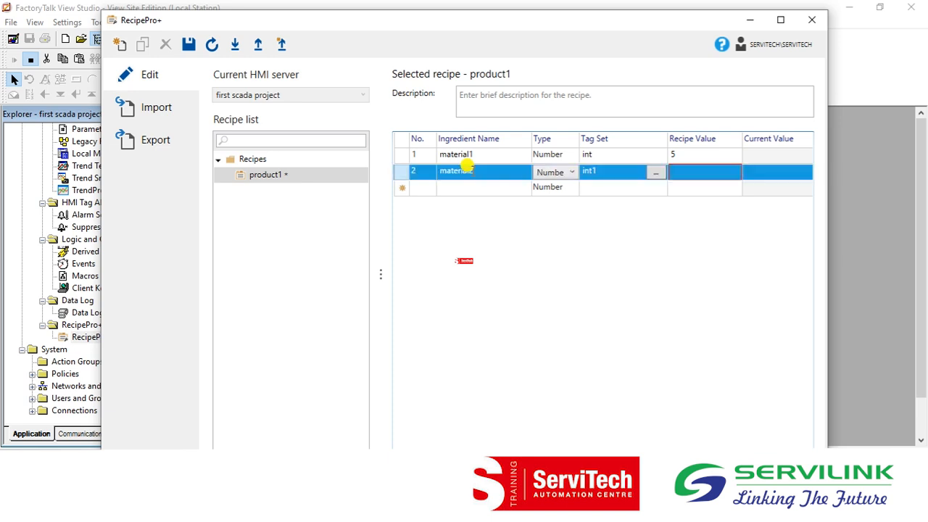
click(700, 175)
text(10)
key(Return)
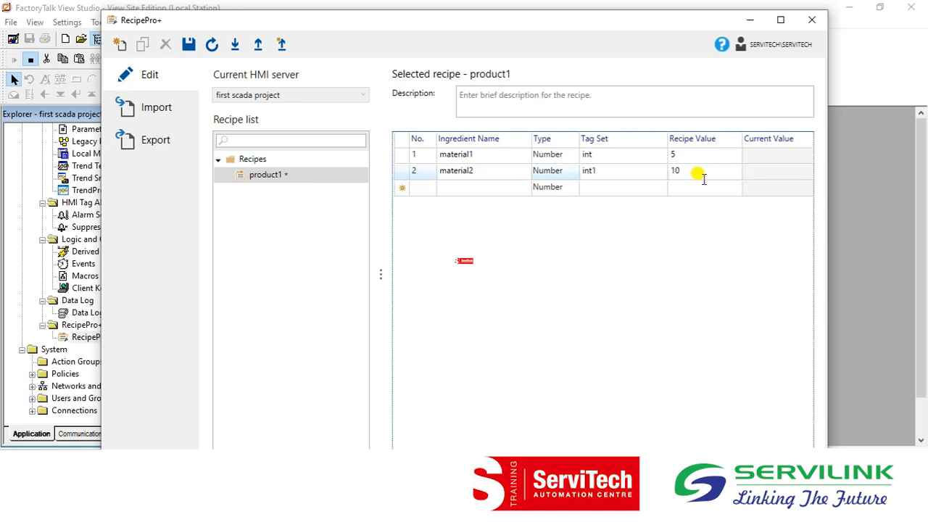
Add a third ingredient, material3, with tag int2 and recipe value 15.
click(474, 191)
click(479, 196)
text(material3)
key(Tab)
text(int22)
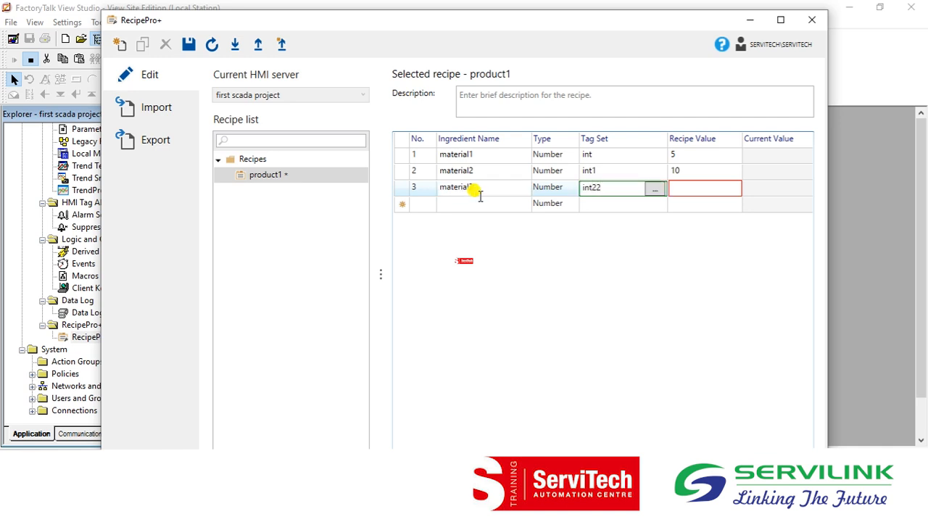
key(BackSpace)
click(701, 187)
text(15)
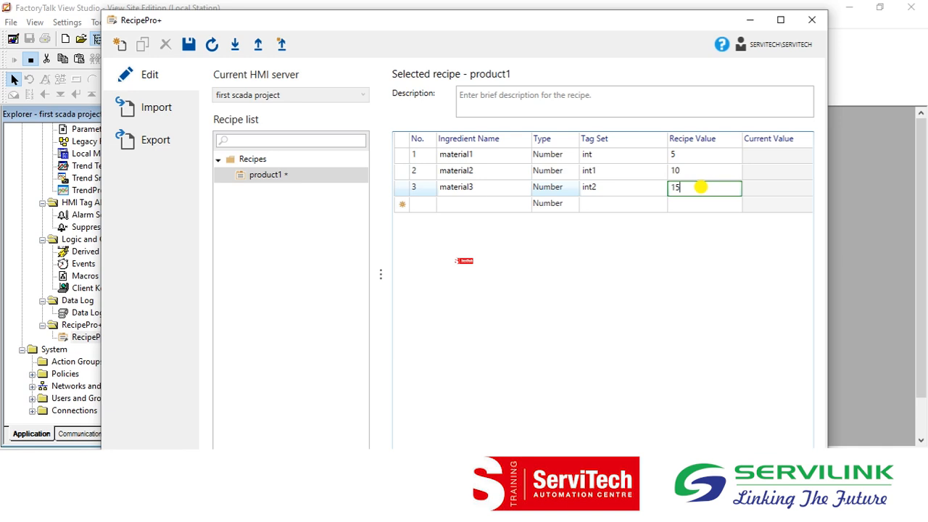
key(Return)
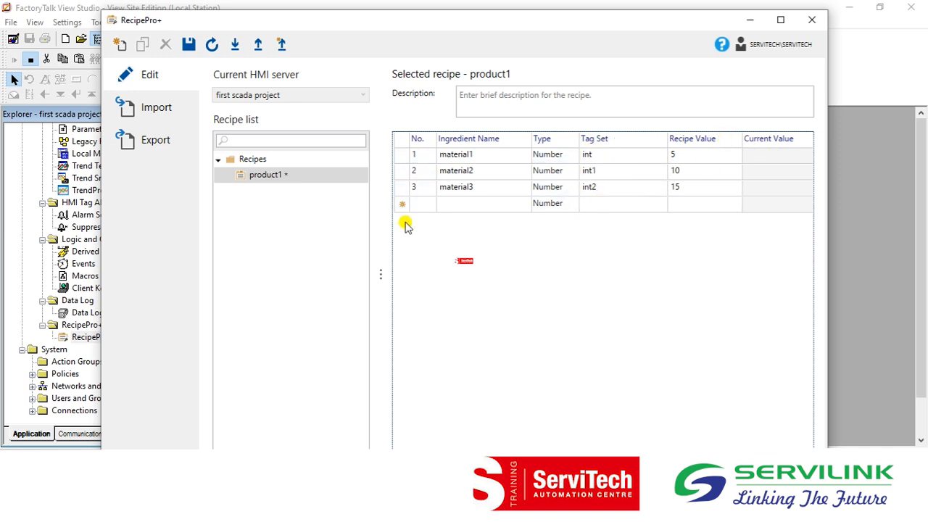
Save the product1 recipe and close the recipe editor.
click(190, 46)
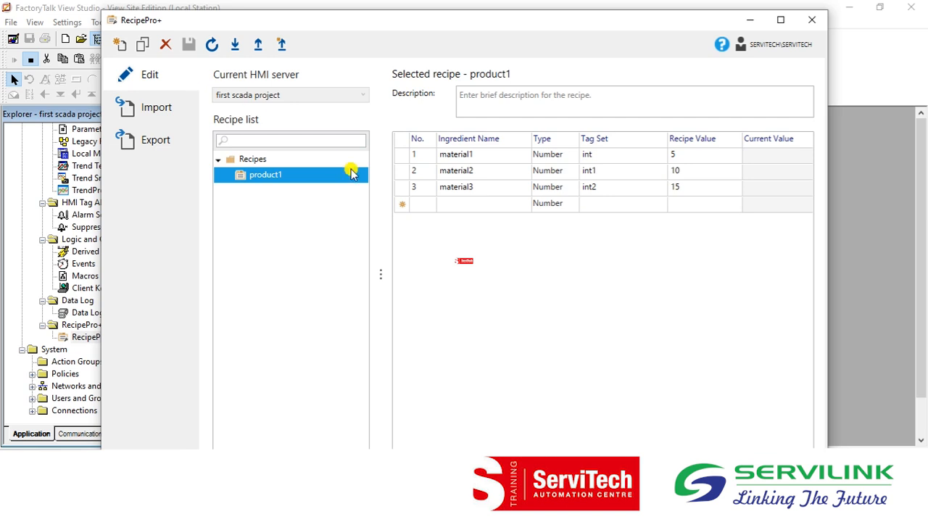
click(817, 24)
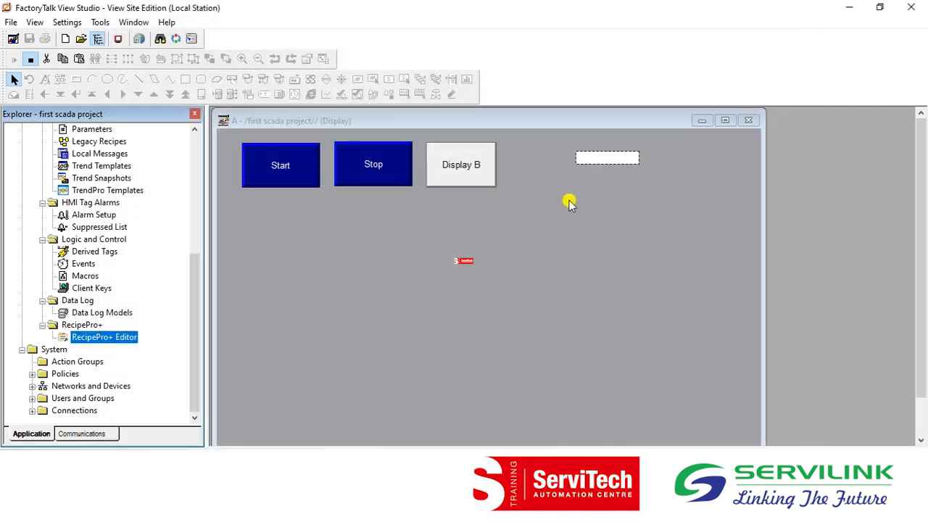
Draw a push button of the plain Button type on display A, in the empty area below the Stop and Display B buttons.
click(378, 268)
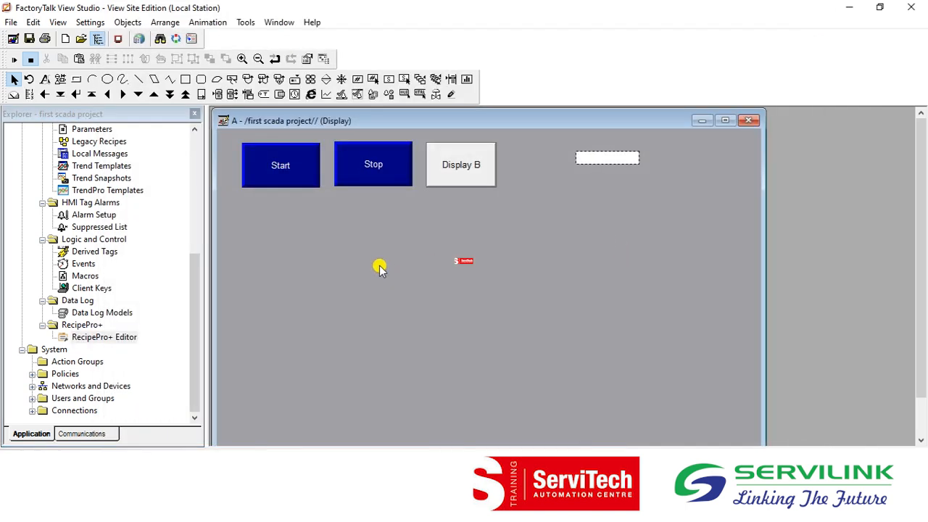
click(139, 23)
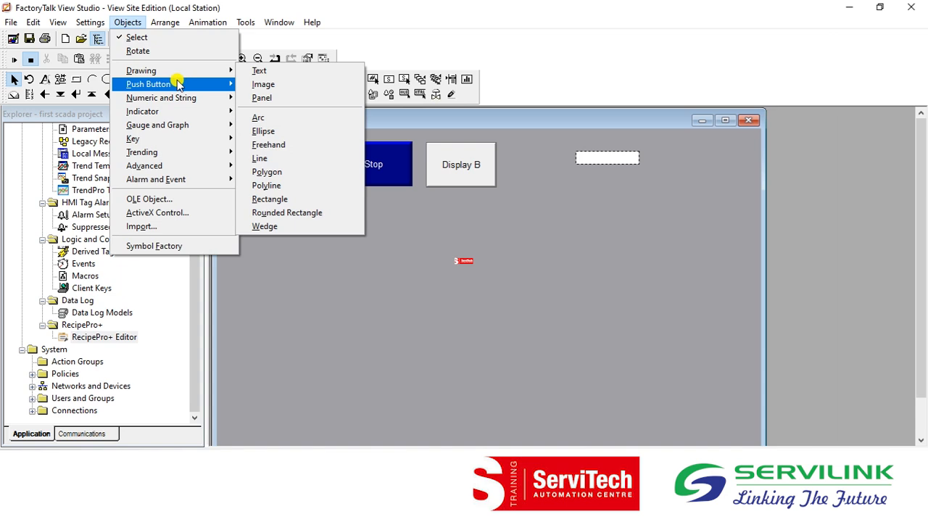
mouse_move(177, 84)
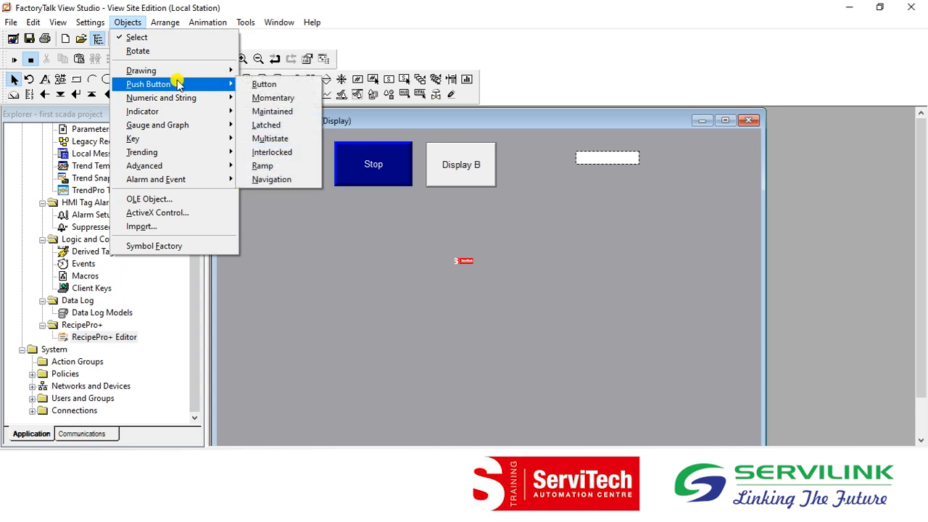
click(285, 88)
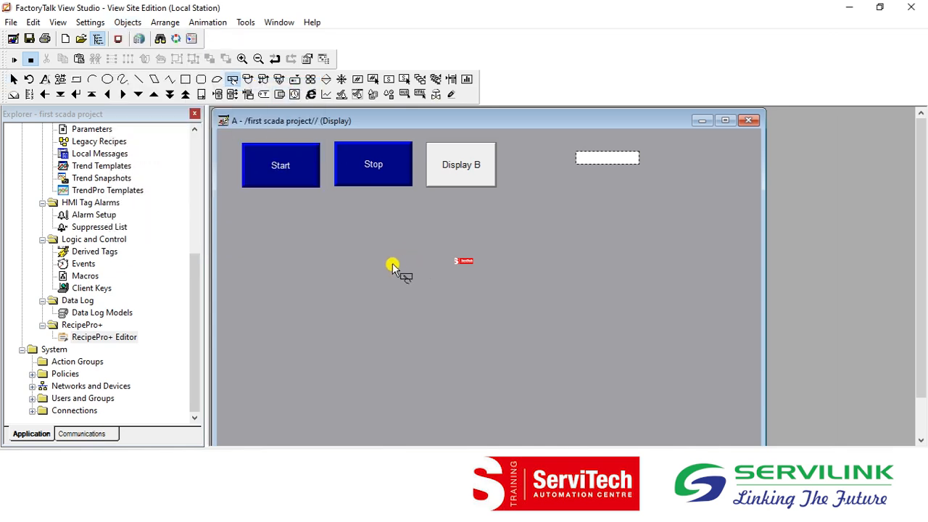
drag(390, 254, 467, 301)
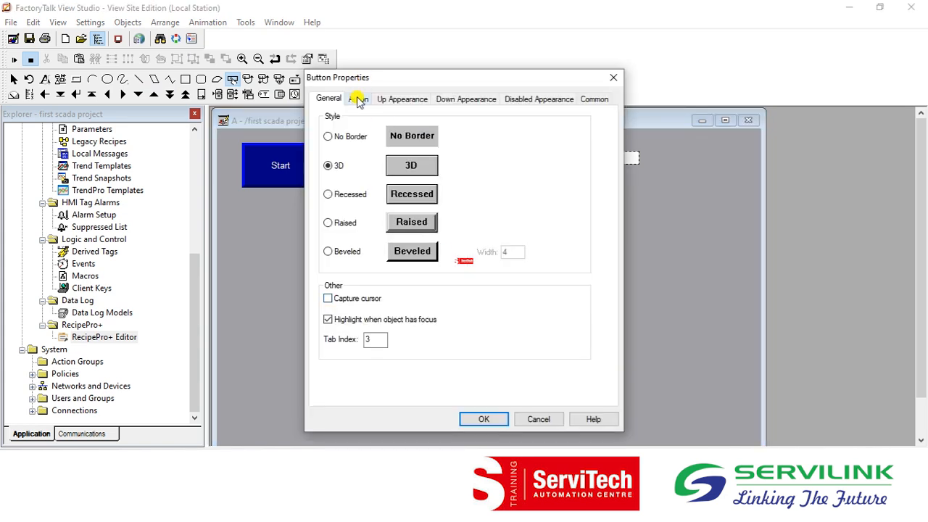
Assign the command RecipeProDownload with recipe file product1 as the new button's press action.
click(358, 100)
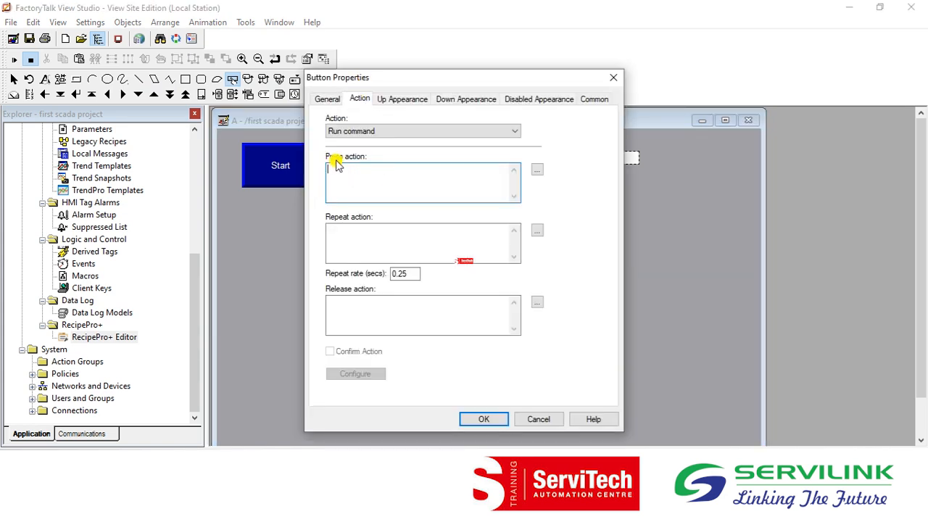
click(358, 170)
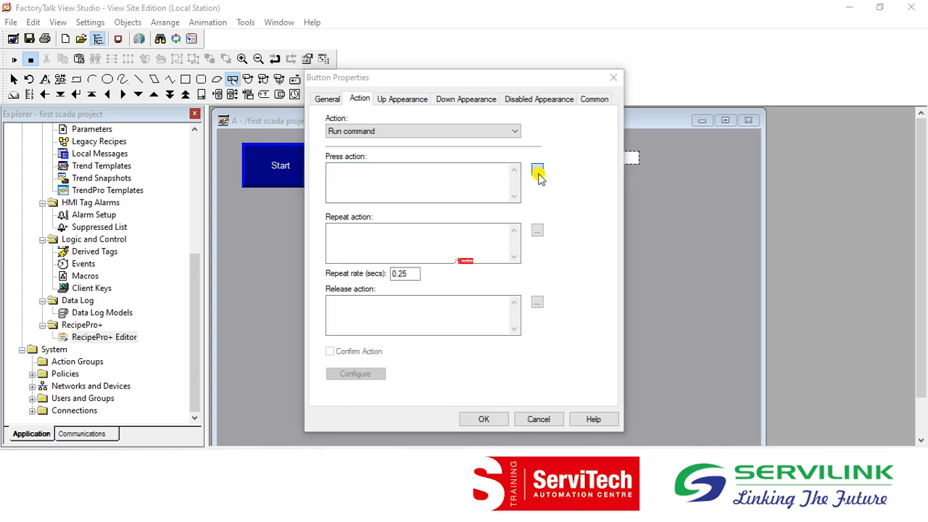
click(537, 171)
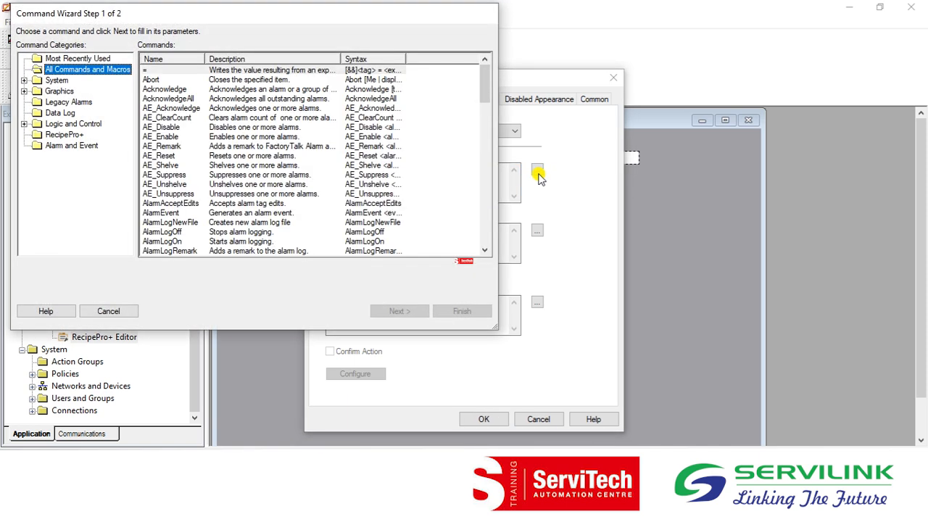
drag(488, 85, 483, 198)
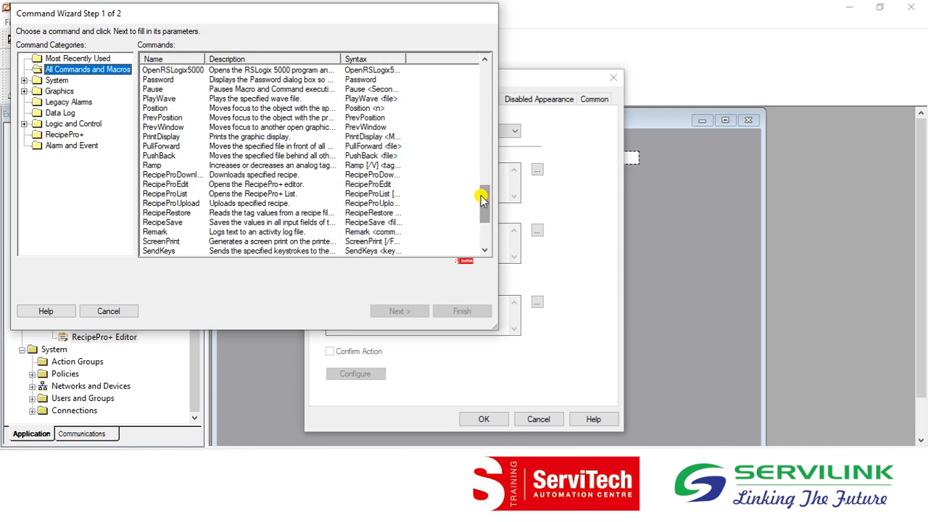
click(188, 177)
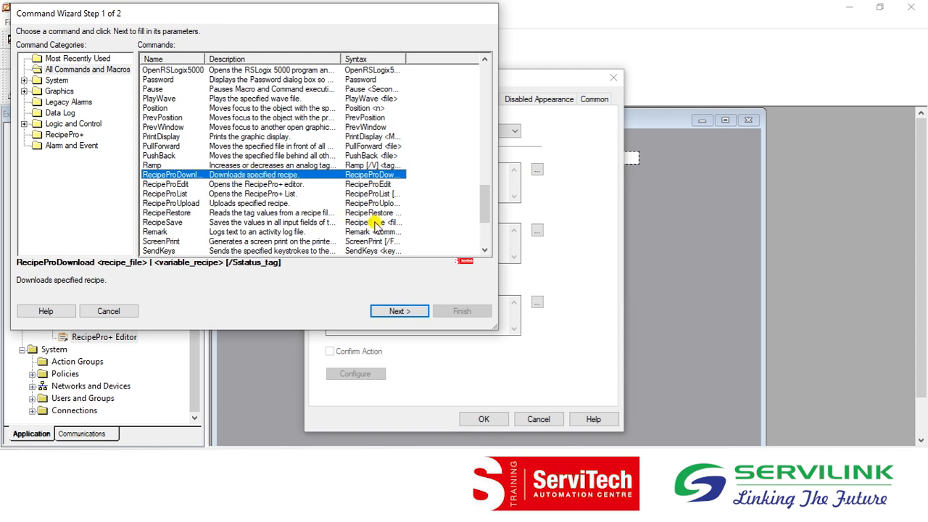
click(395, 310)
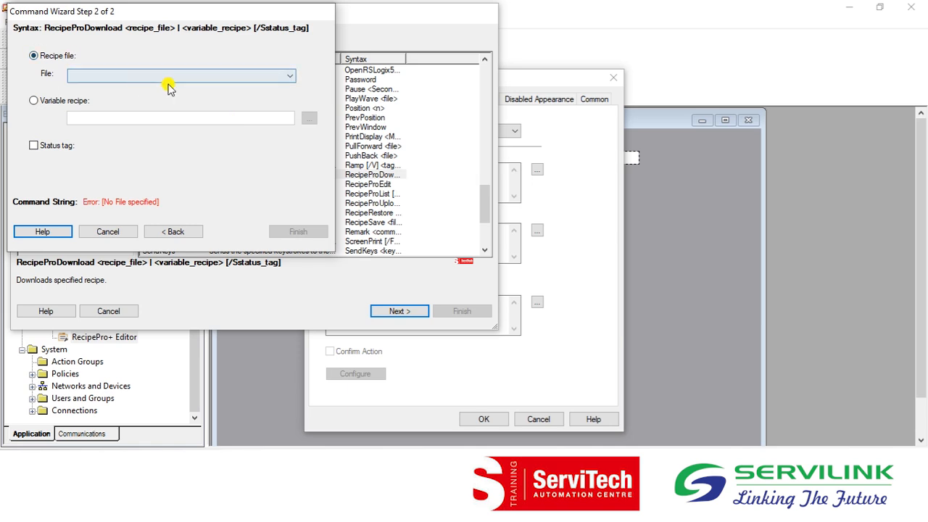
click(273, 76)
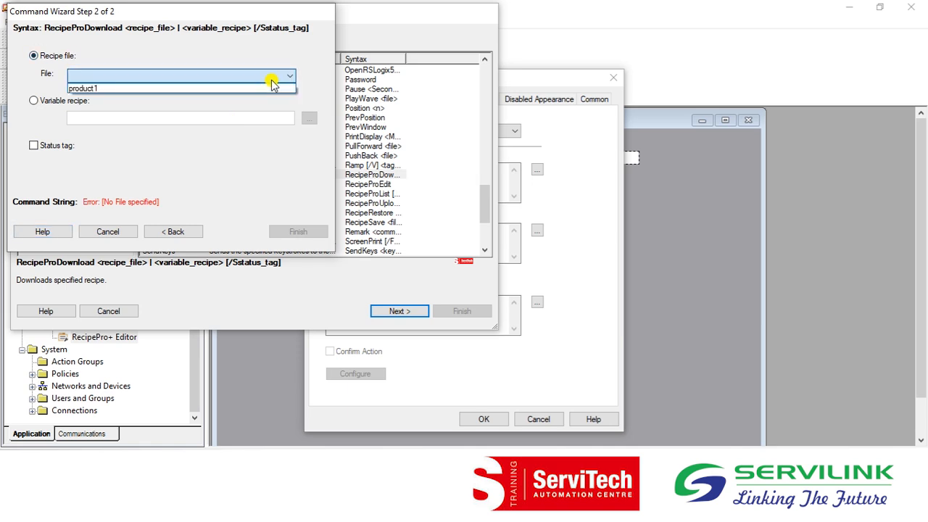
click(123, 88)
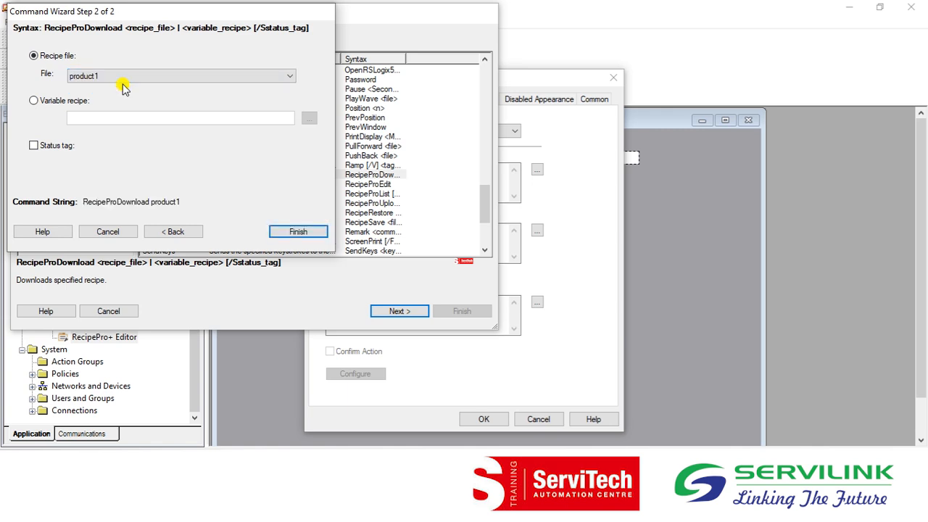
click(297, 231)
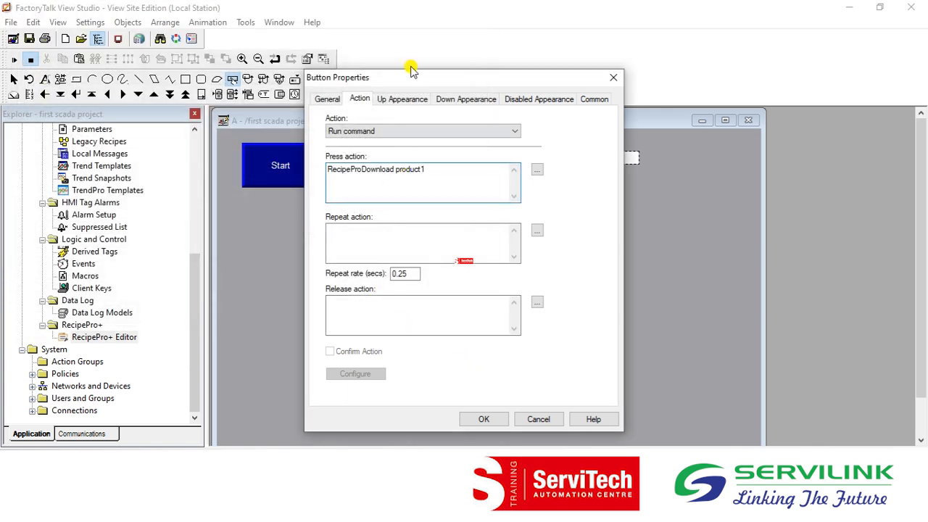
Caption the new button "Product 1" and accept its properties.
click(408, 98)
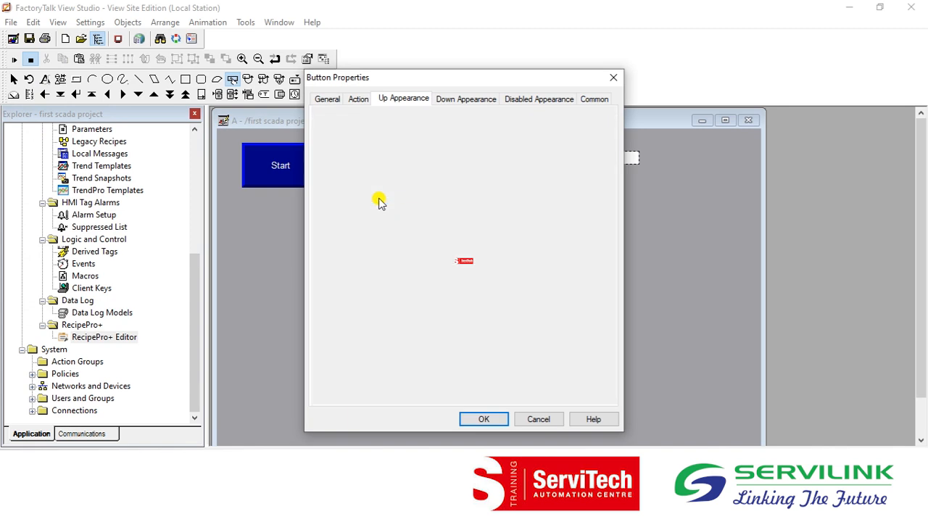
click(366, 217)
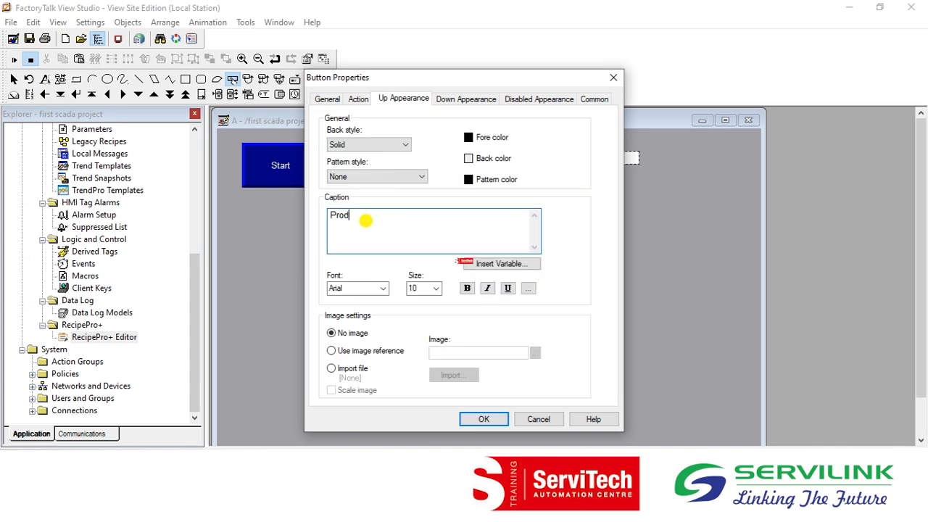
click(486, 419)
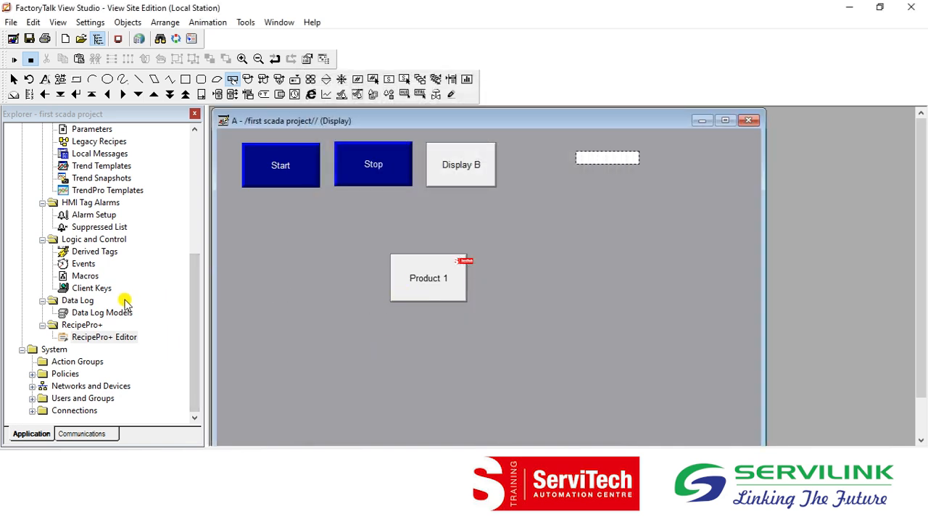
Reopen the RecipePro+ Editor and create a new recipe file named product2.
click(76, 337)
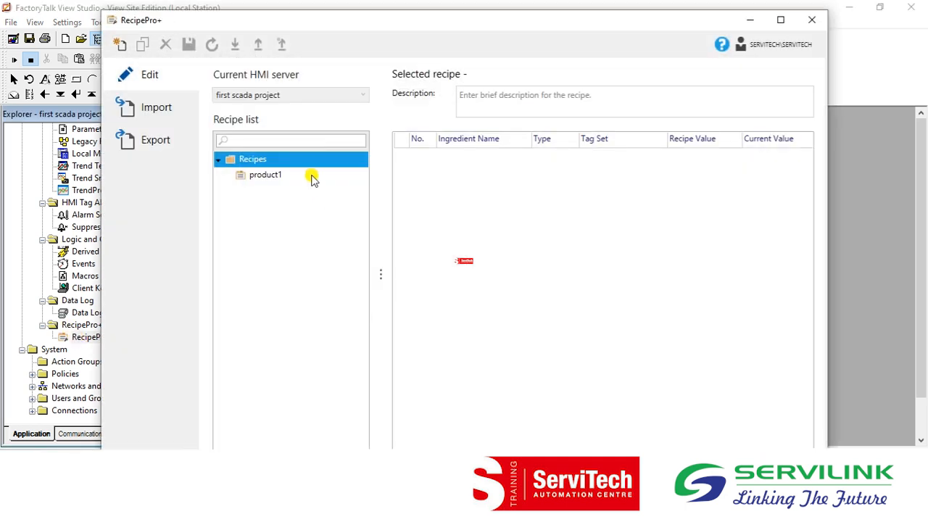
click(116, 46)
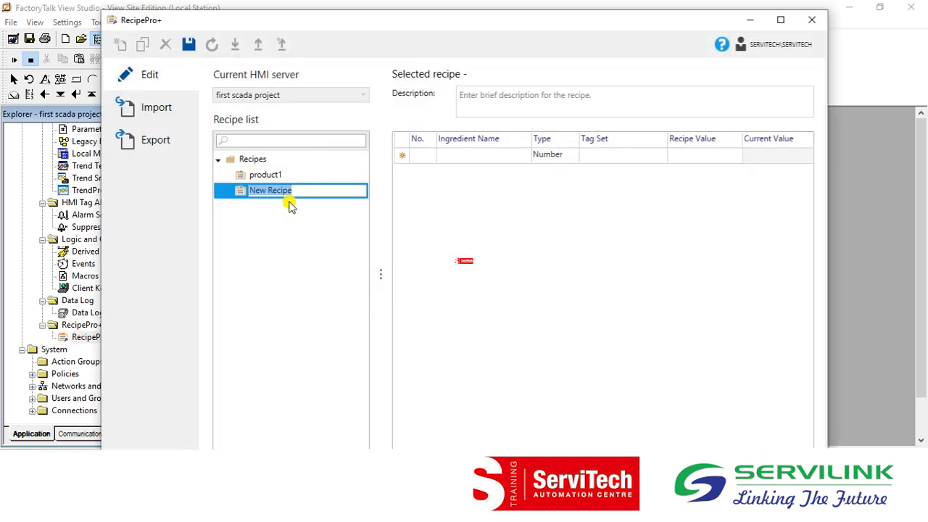
text(product2)
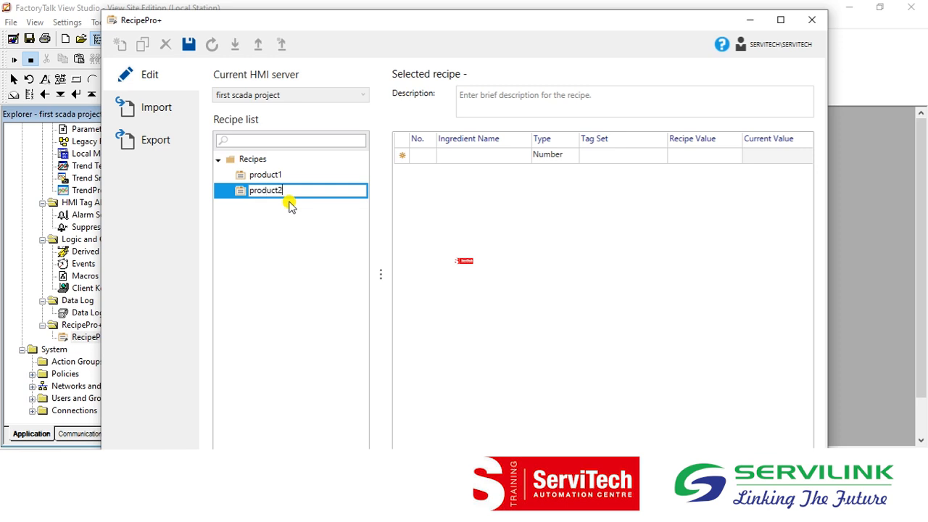
key(Return)
Add the ingredients material1, material2 and material3 to the product2 recipe.
click(476, 154)
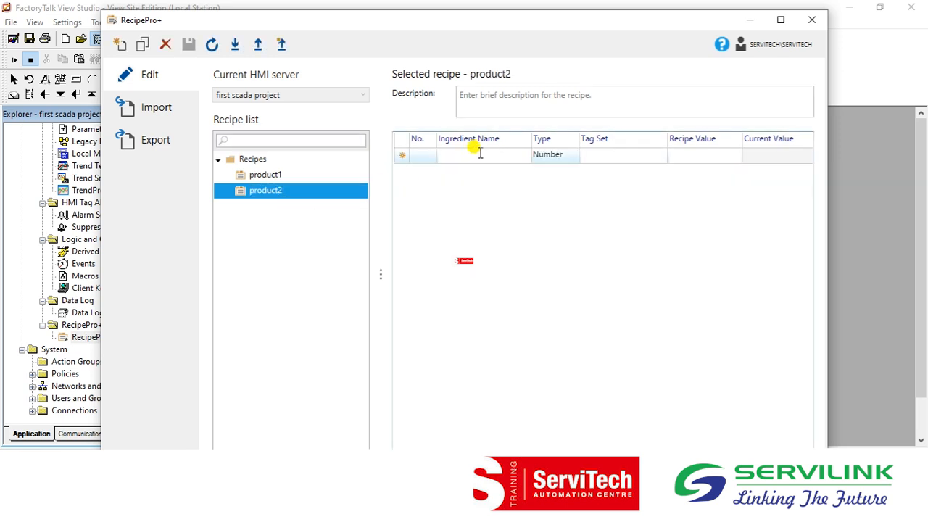
text(material1)
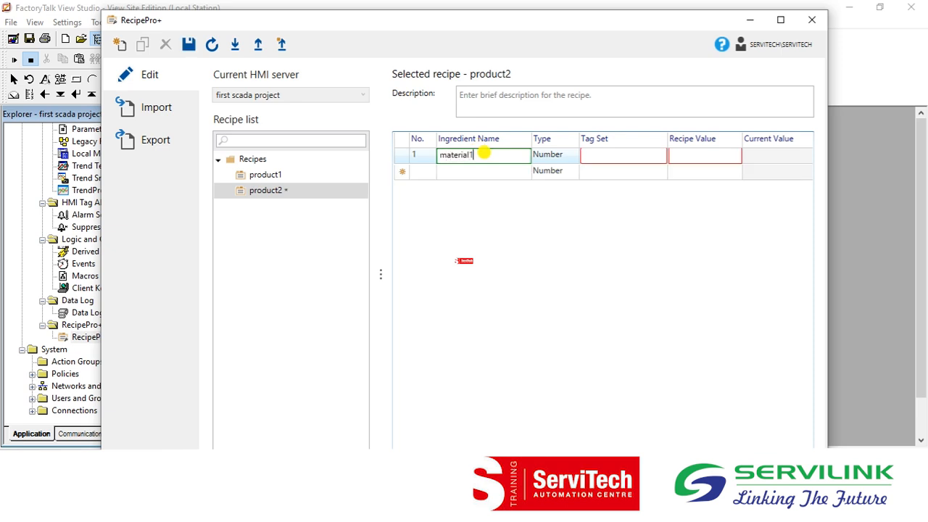
key(Return)
click(480, 168)
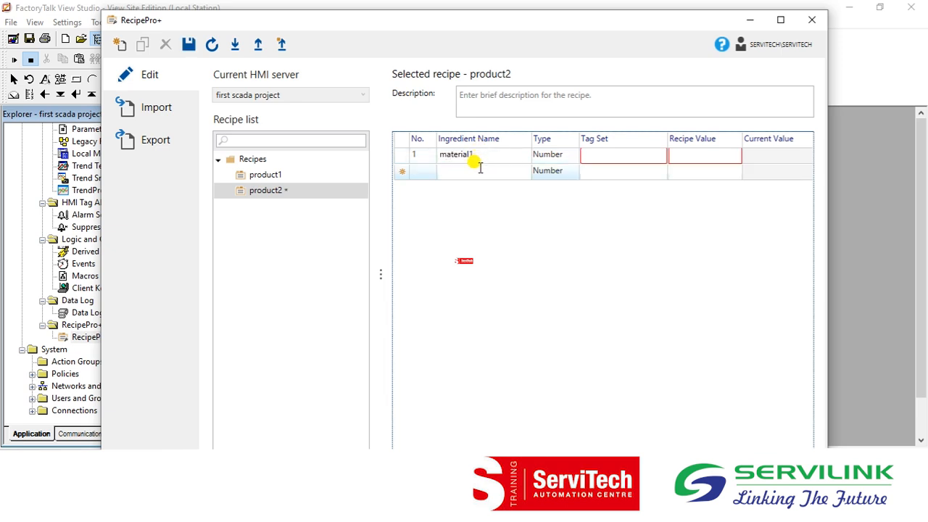
click(480, 167)
text(mate)
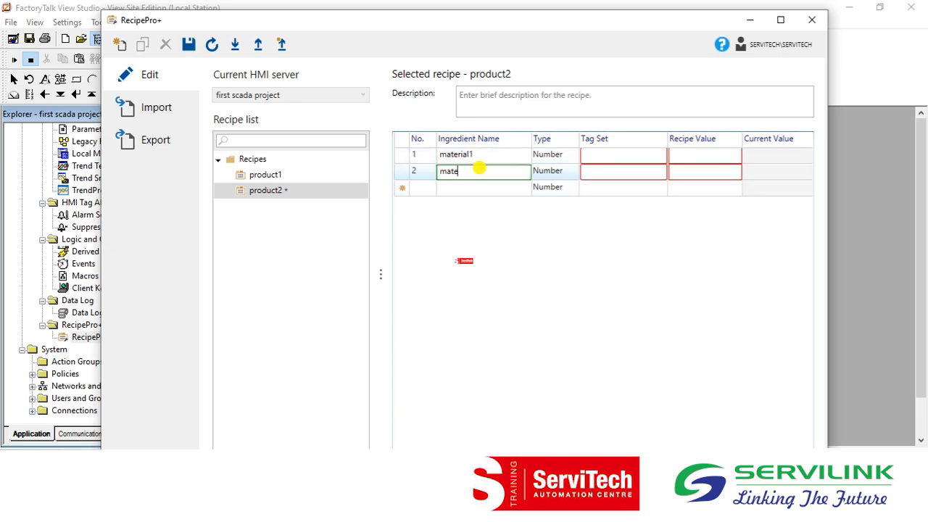
text(rial2)
key(Return)
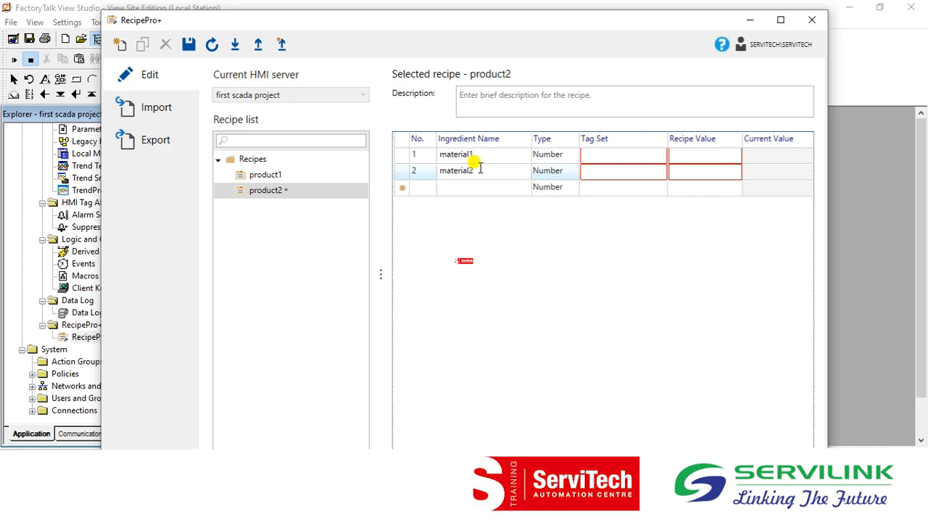
click(466, 188)
text(material3)
key(Return)
Assign the tags int, int1 and int2 to material1, material2 and material3 of product2.
click(582, 155)
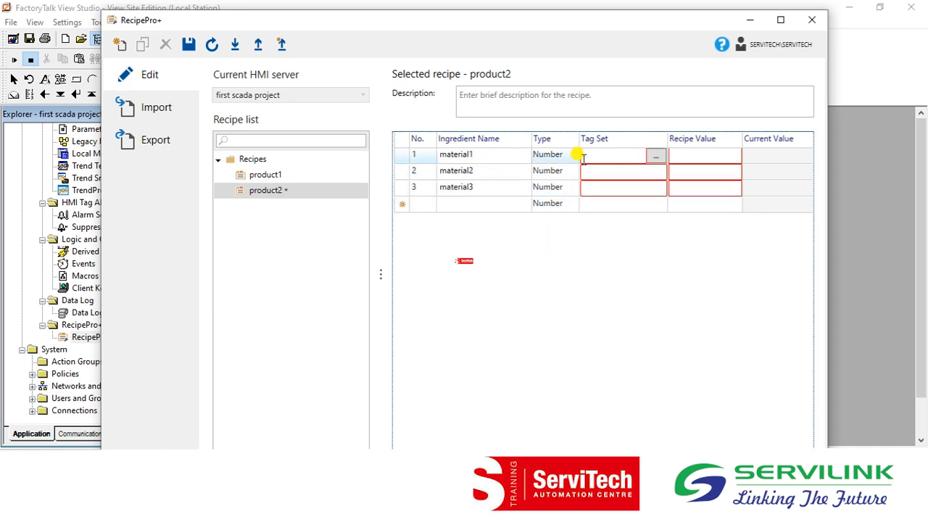
key(Return)
click(593, 170)
text(int)
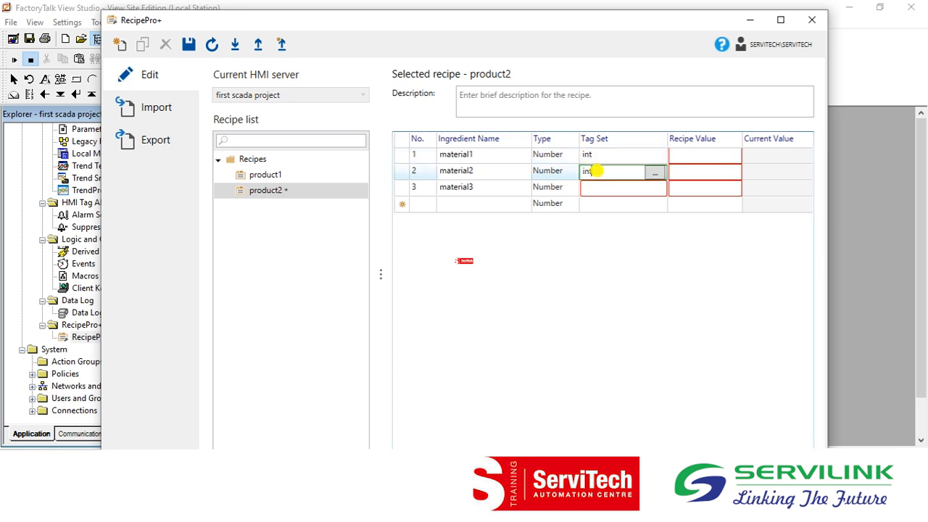
key(Return)
click(595, 186)
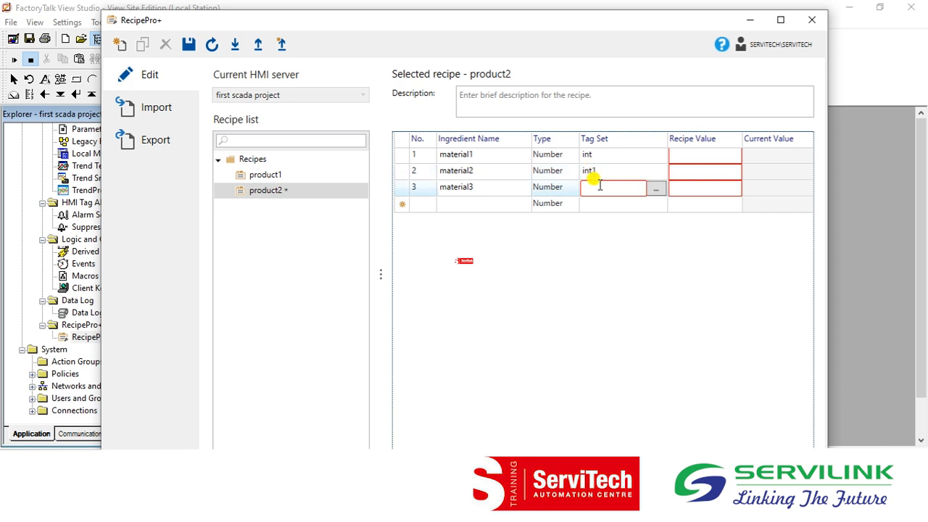
text(int2)
key(Return)
Set the product2 recipe values to 100 for material1, 200 for material2 and 300 for material3.
click(684, 155)
text(100)
key(Return)
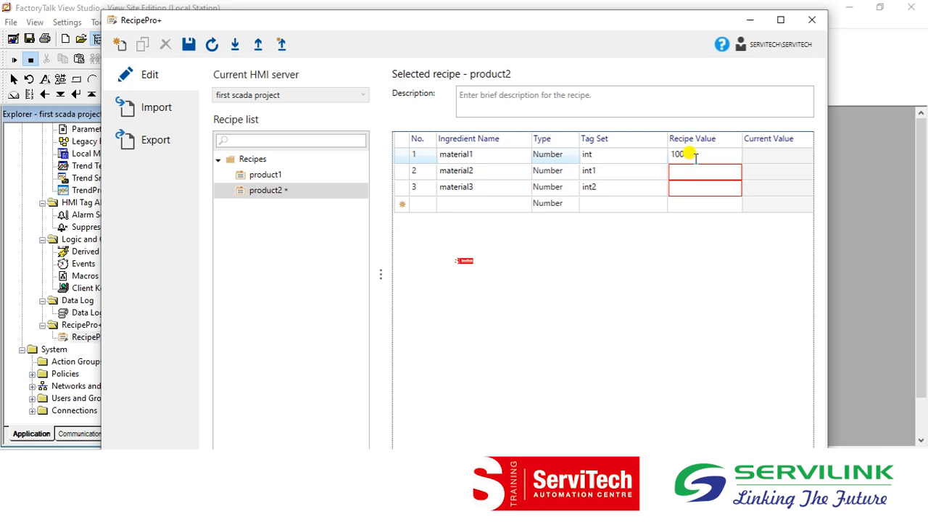
click(696, 168)
text(200)
key(Return)
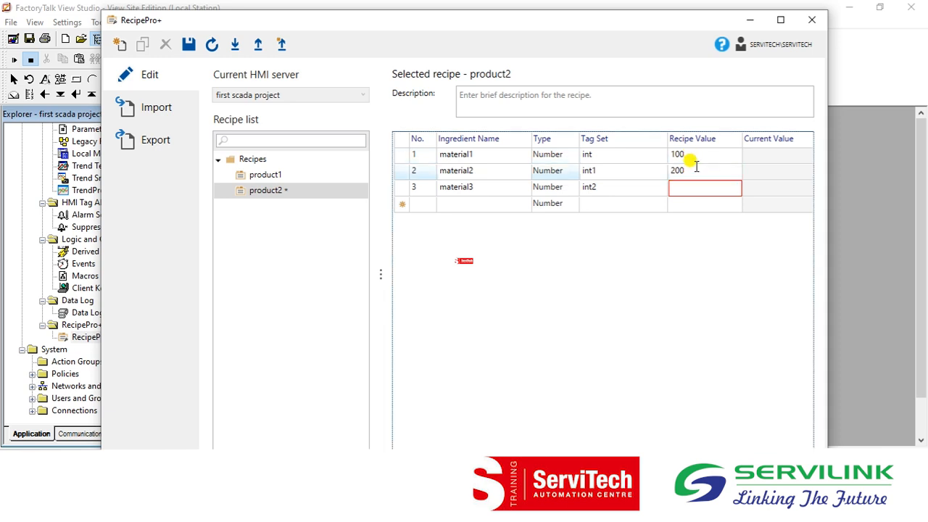
click(694, 187)
text(300)
key(Return)
Save the product2 recipe and close the recipe editor.
click(189, 44)
click(820, 26)
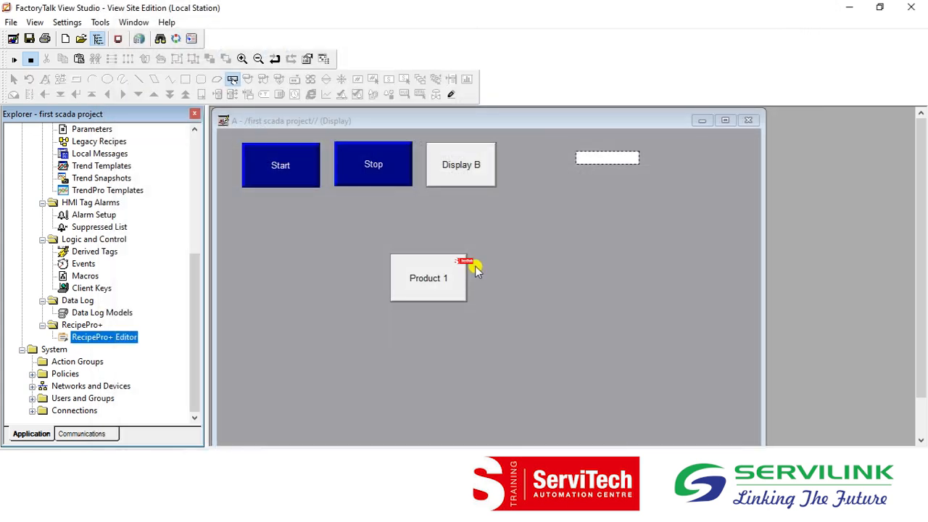
Draw a push button directly below the Product 1 button on display A, about the same size.
click(435, 283)
click(128, 22)
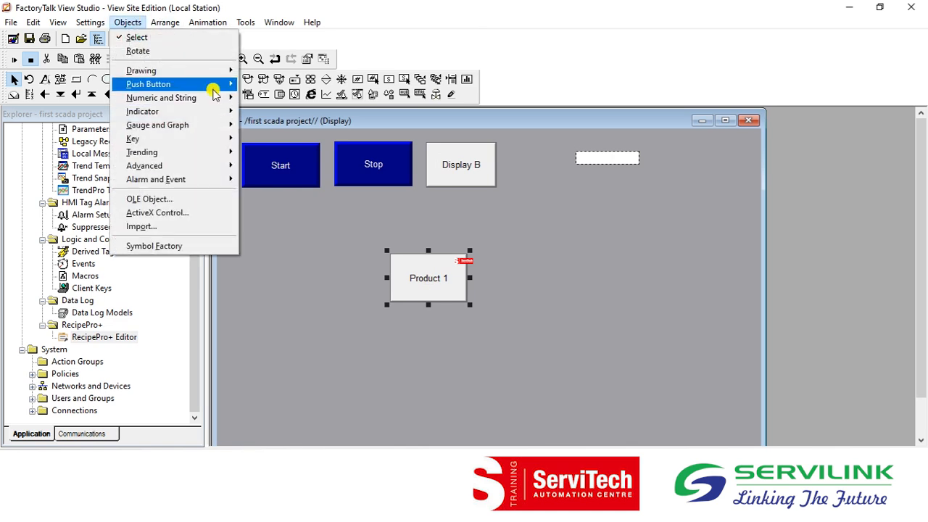
mouse_move(201, 72)
mouse_move(219, 85)
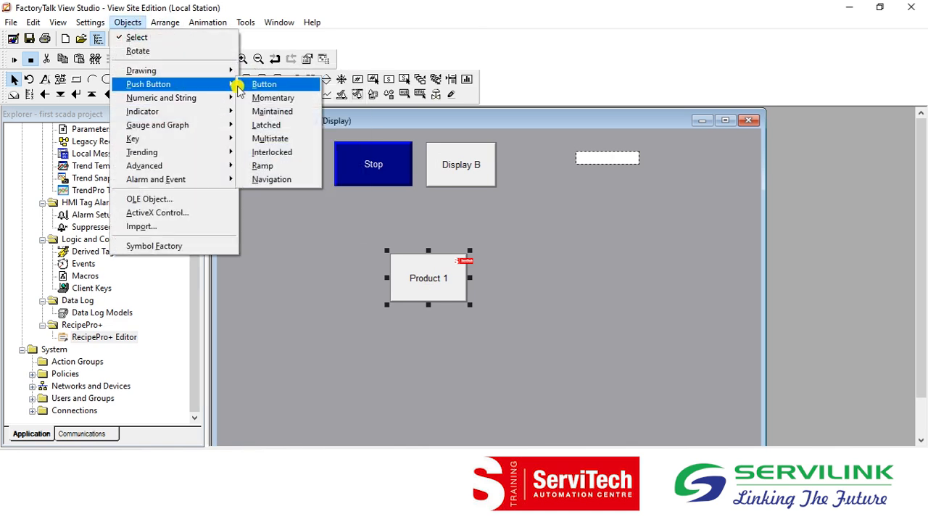
click(254, 85)
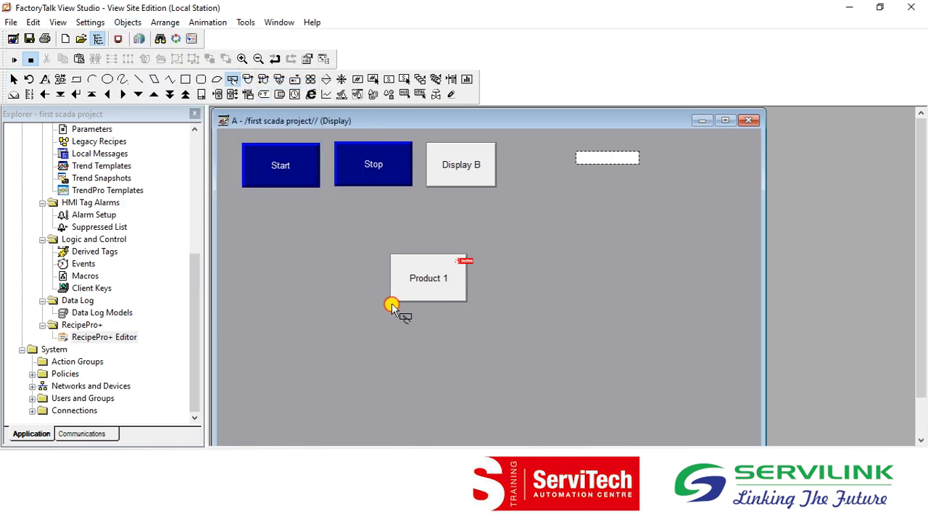
drag(469, 349, 467, 350)
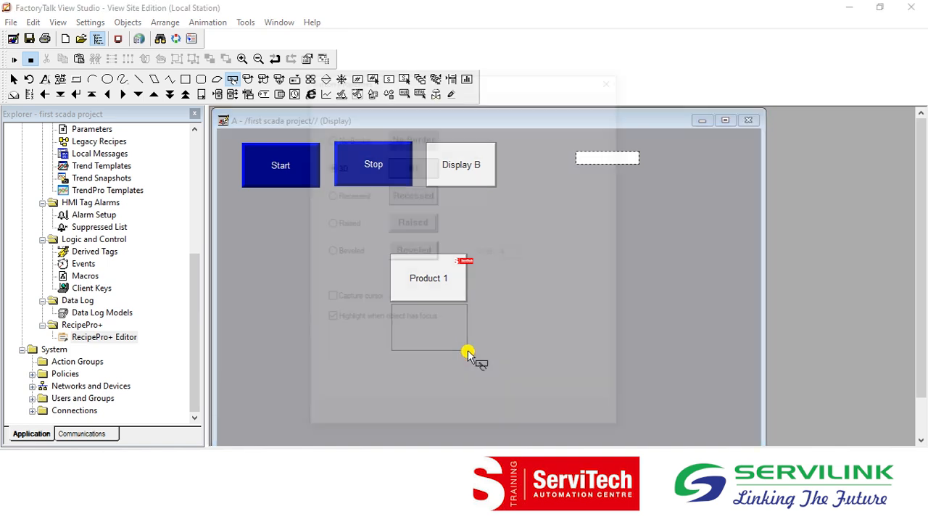
Set the new button's press action to the RecipeProDownload command with the recipe file product2.
click(358, 100)
click(536, 169)
drag(487, 85, 489, 201)
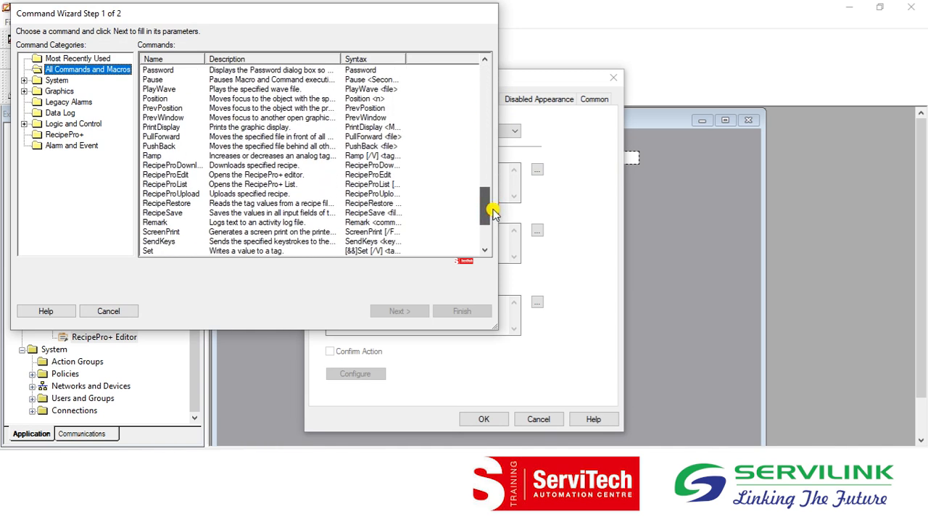
click(190, 165)
click(400, 311)
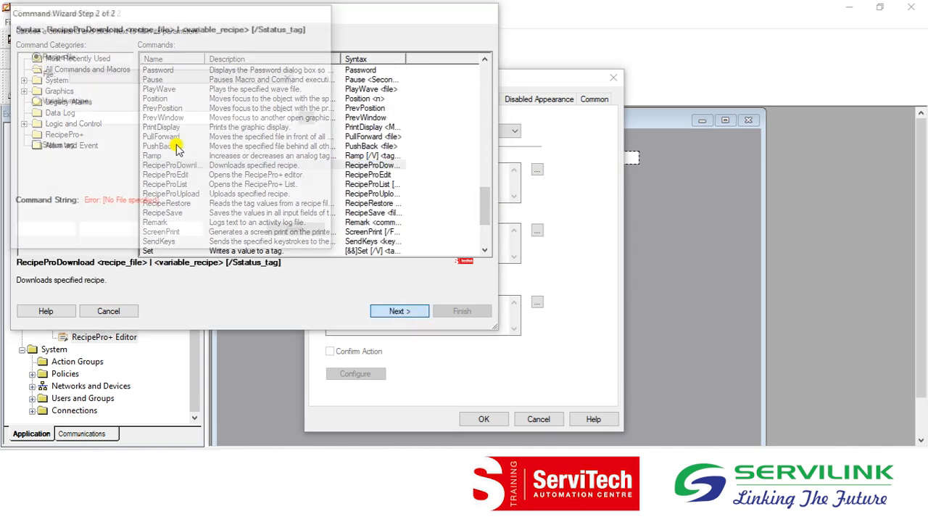
click(128, 76)
click(123, 97)
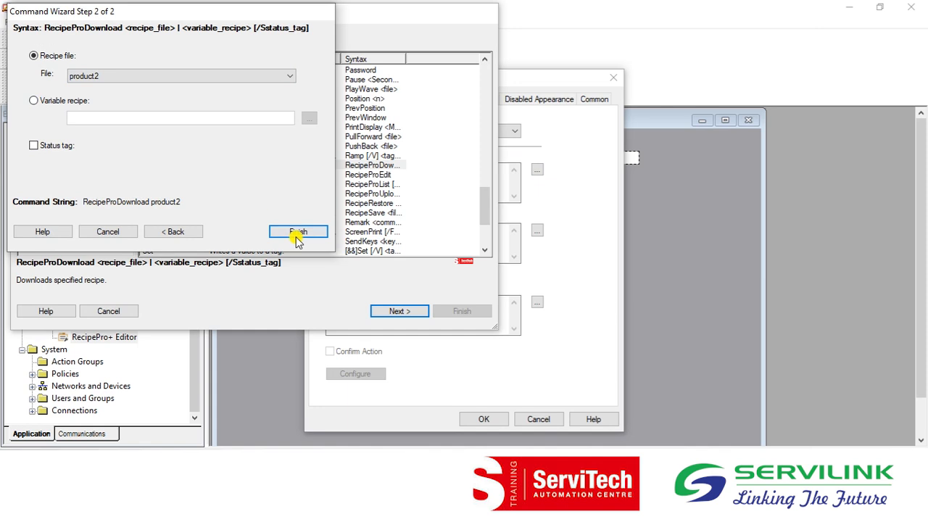
click(298, 232)
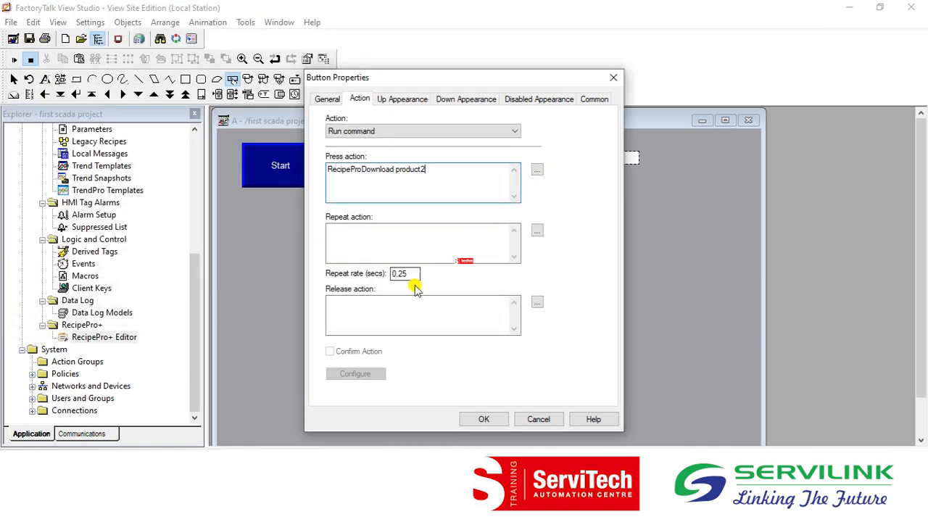
Caption the new button "Product 2" and apply its properties.
click(399, 99)
click(367, 236)
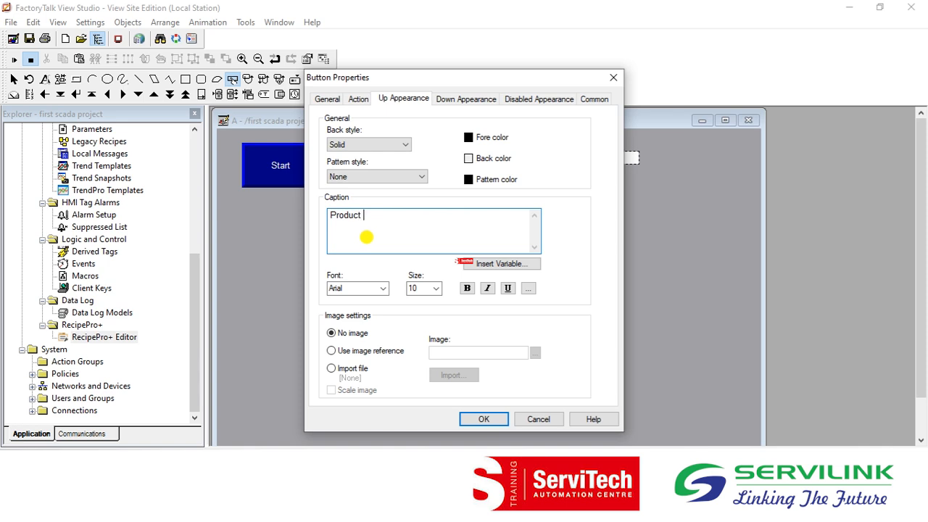
click(482, 417)
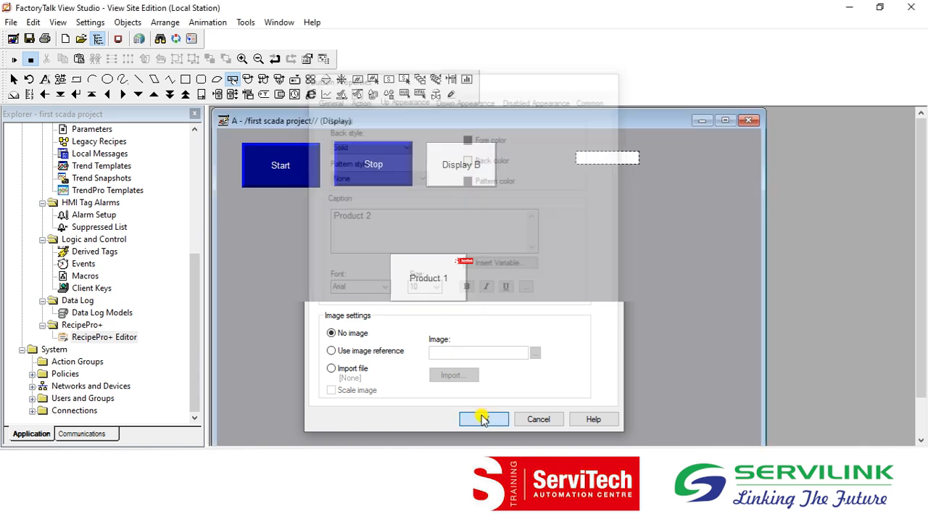
Delete the empty input field from display A and add a numeric display for the tag int beside the Product 1 button.
click(604, 160)
key(Delete)
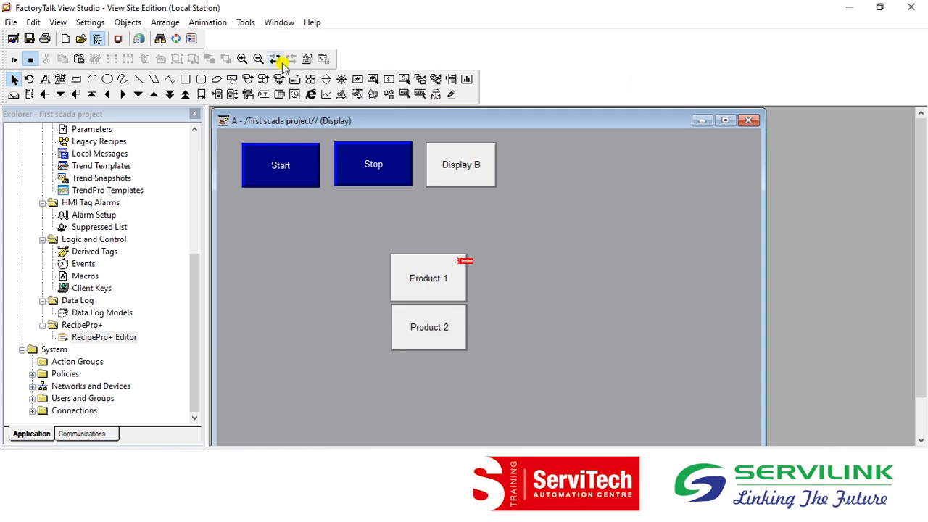
click(126, 24)
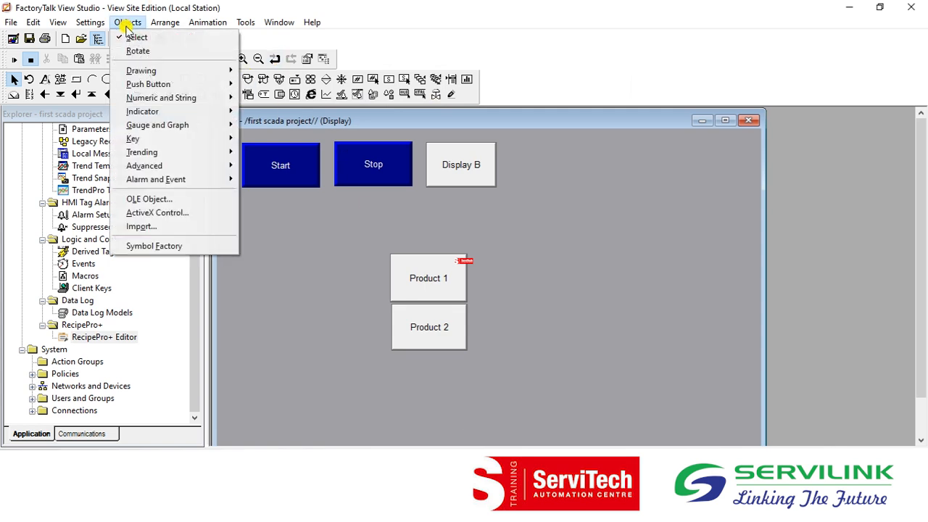
mouse_move(222, 72)
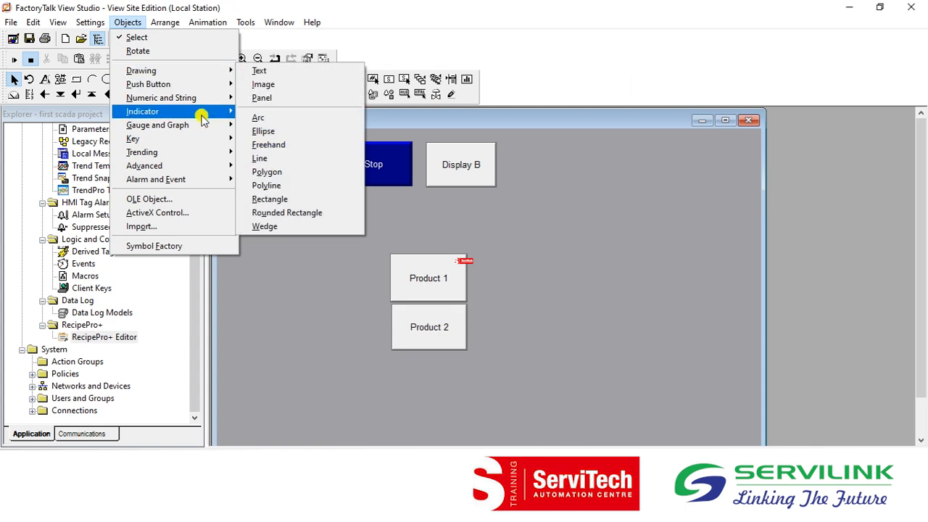
mouse_move(203, 98)
click(273, 101)
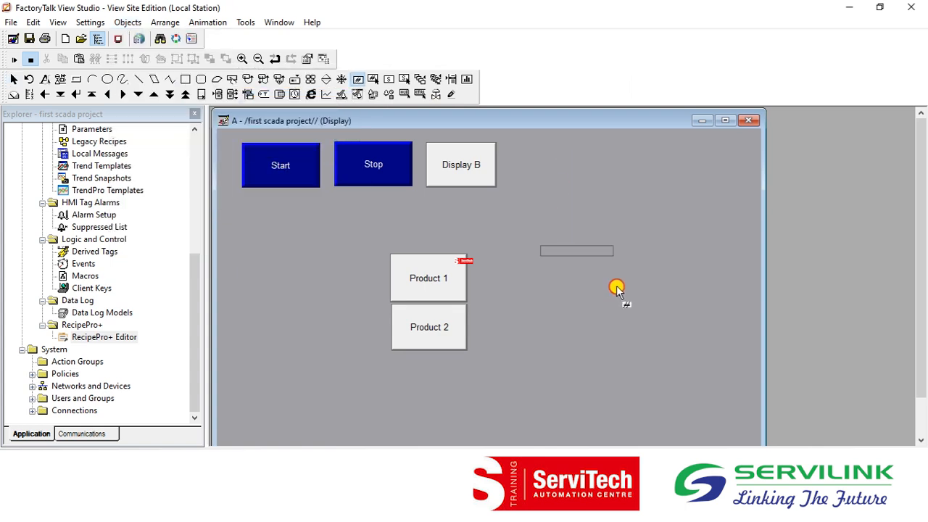
click(597, 286)
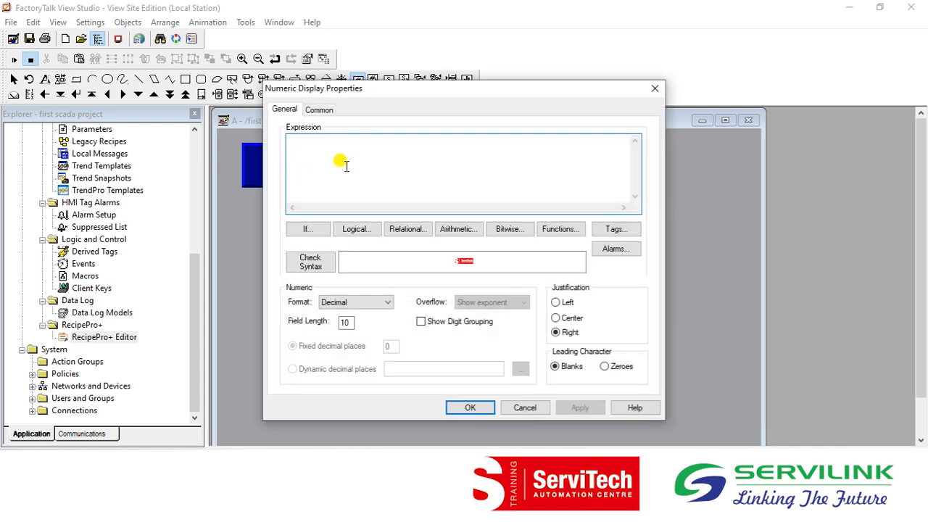
text(int)
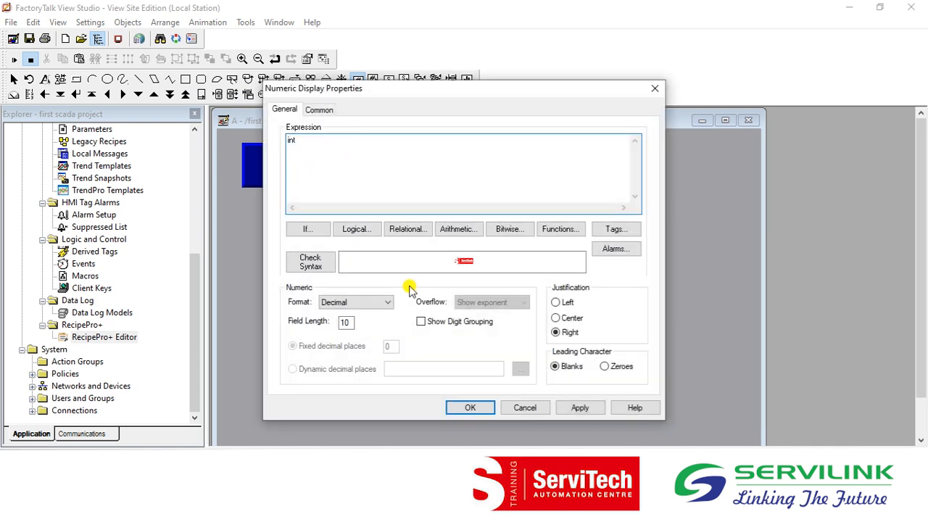
click(471, 407)
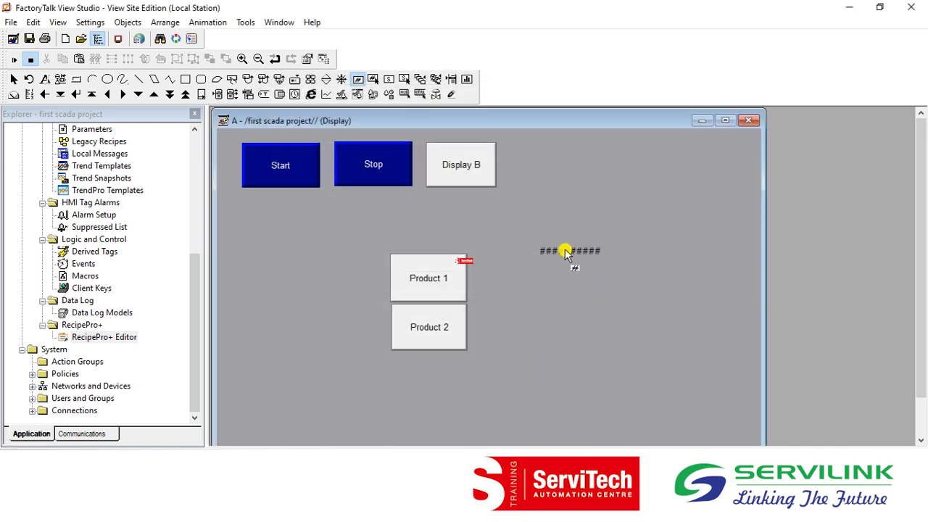
Duplicate the int numeric display, place the copy just below it and set its expression to int1.
right_click(565, 250)
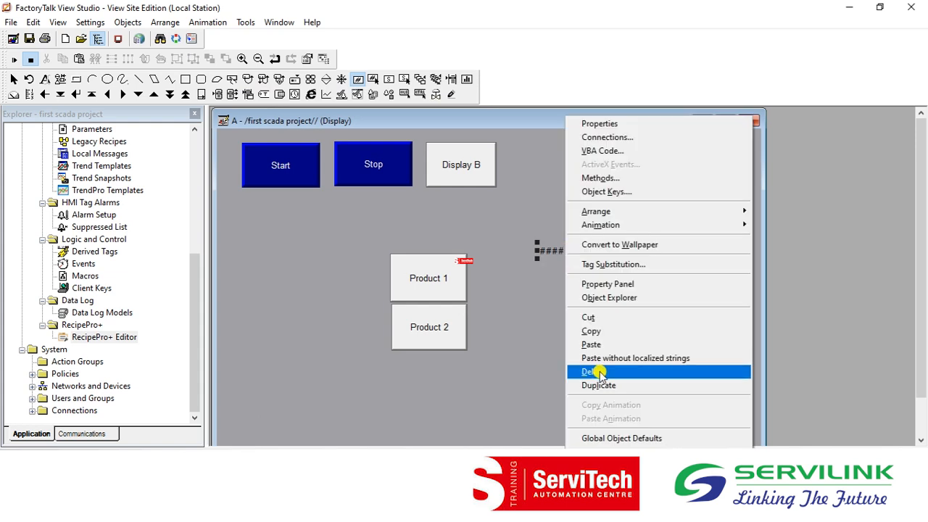
click(590, 382)
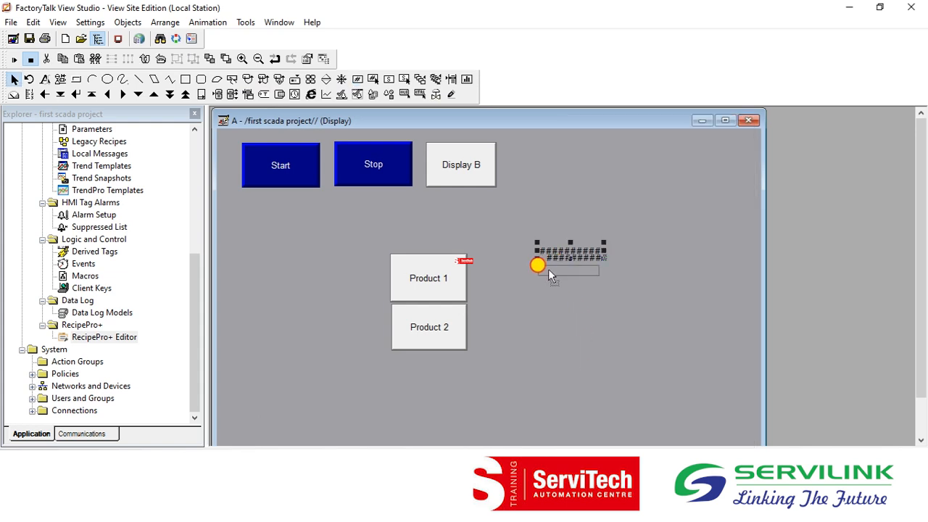
double_click(548, 269)
click(310, 151)
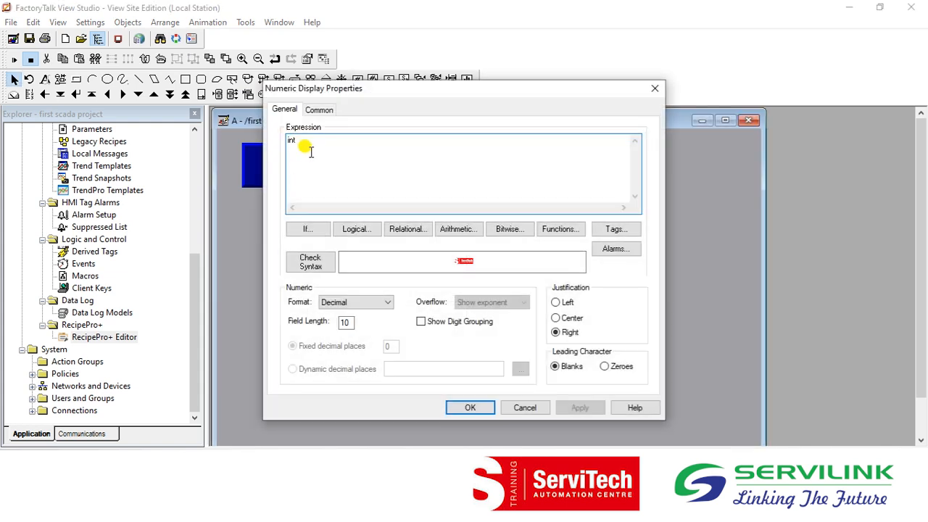
click(476, 406)
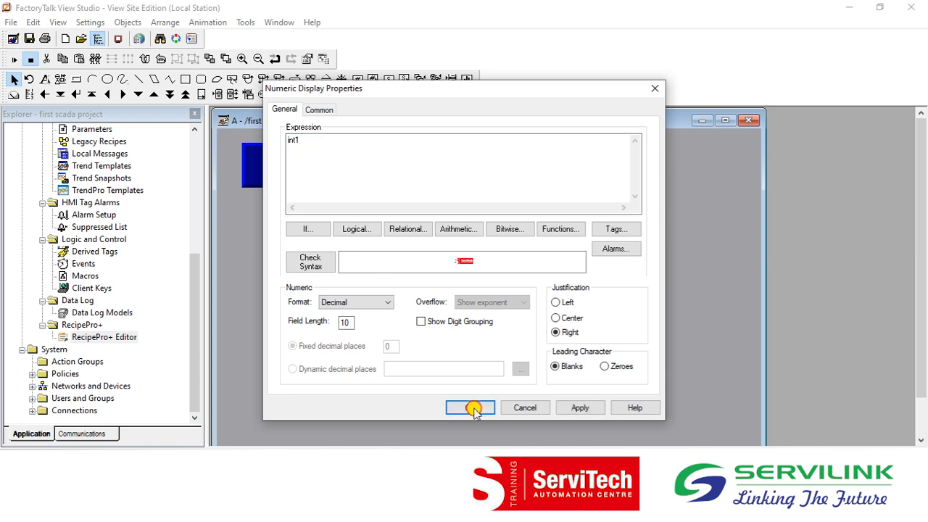
Duplicate the int1 numeric display, place the copy below it and set its expression to int2.
right_click(566, 270)
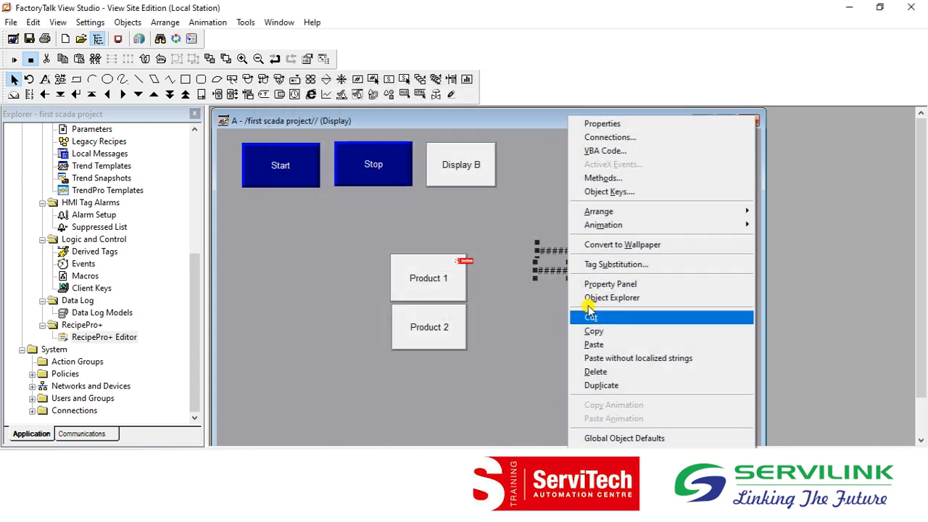
click(596, 385)
double_click(565, 292)
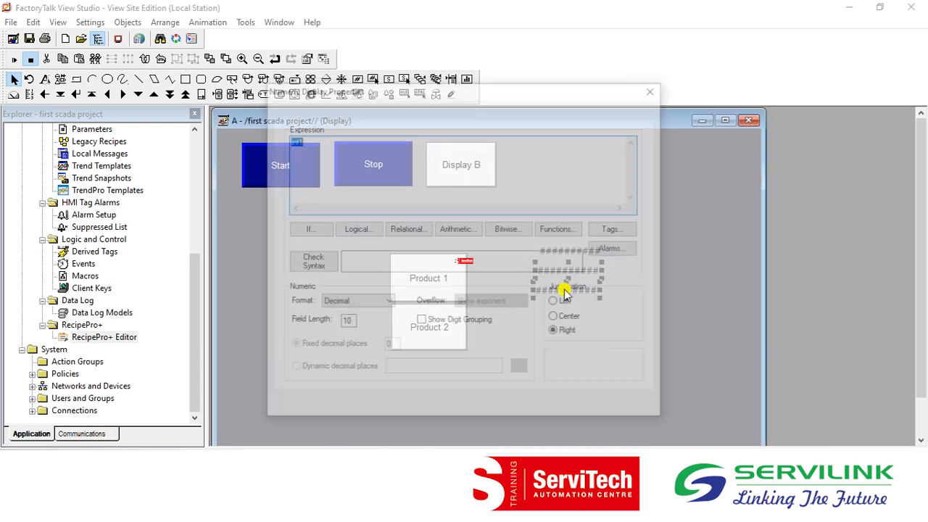
click(312, 145)
key(BackSpace)
text(3)
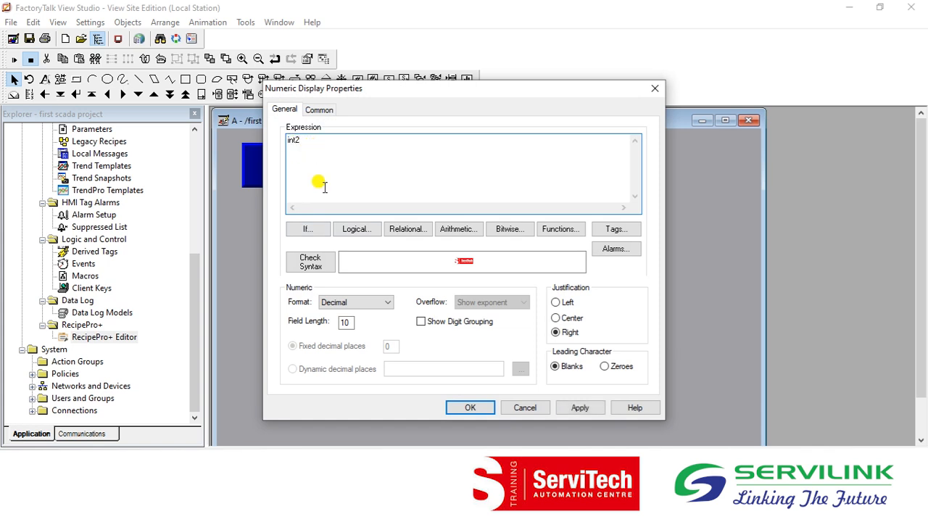
click(469, 407)
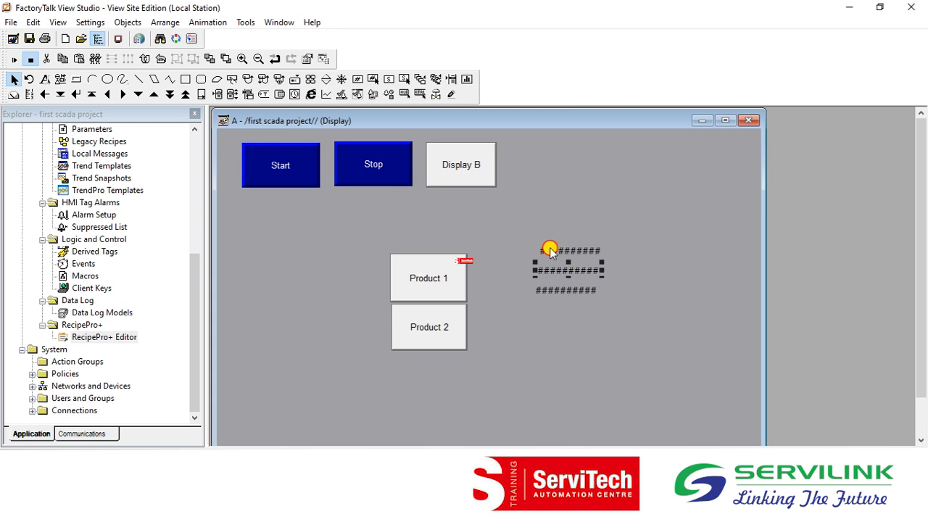
Check the tag expressions of the three numeric displays and line up the first two along their left edges.
double_click(551, 250)
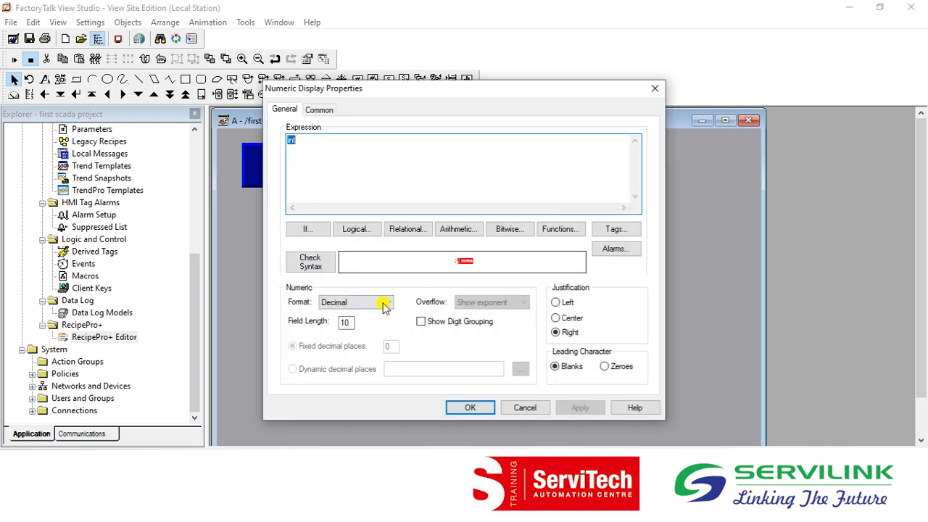
click(471, 406)
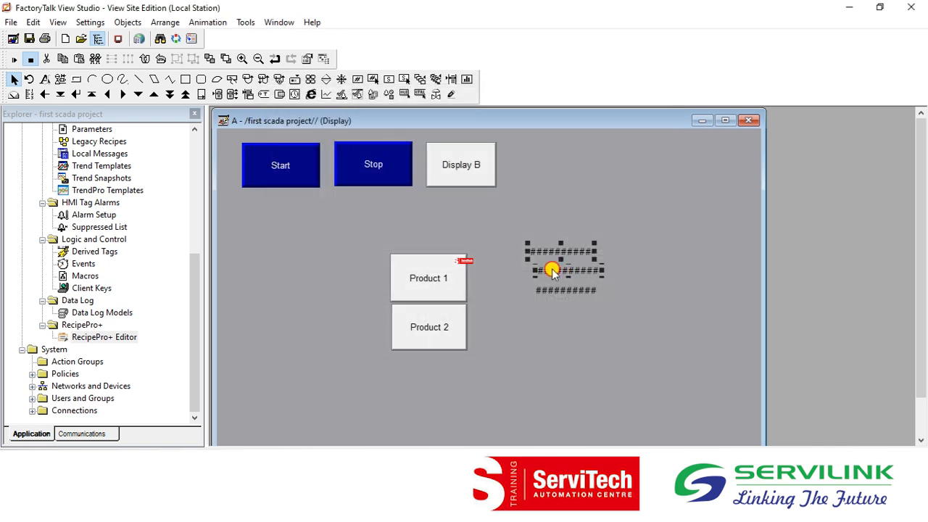
double_click(551, 271)
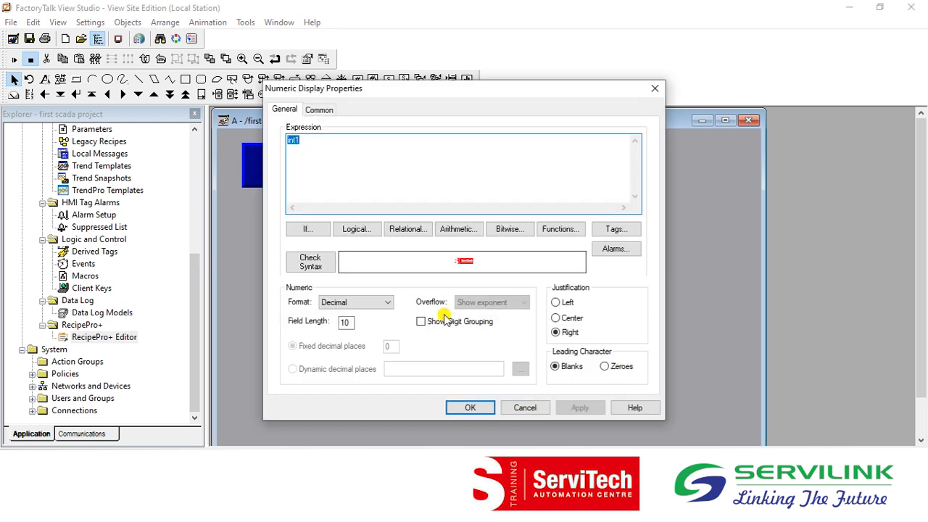
click(470, 407)
click(556, 284)
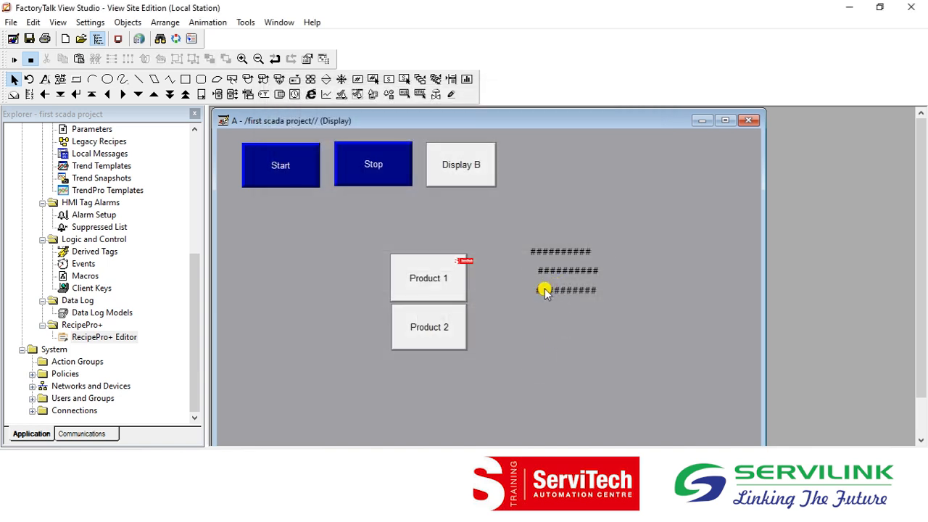
double_click(545, 290)
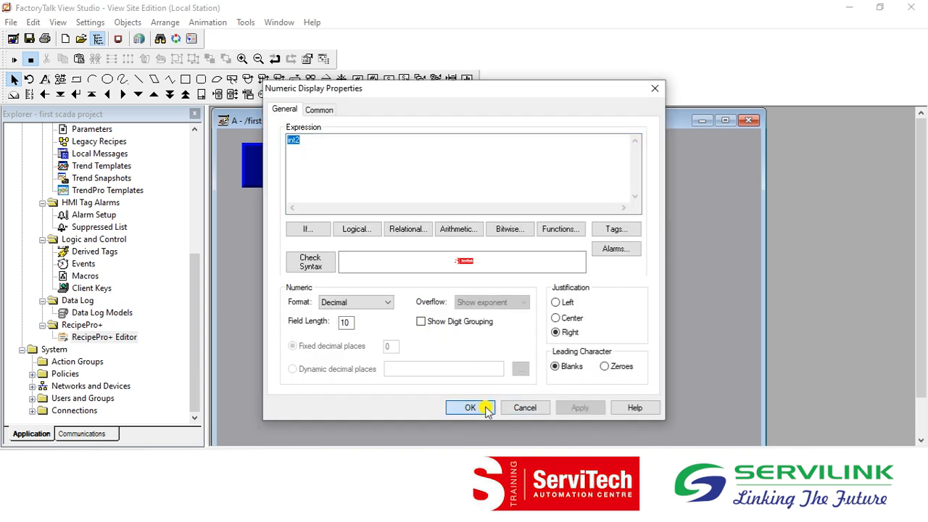
click(471, 407)
click(564, 274)
click(556, 322)
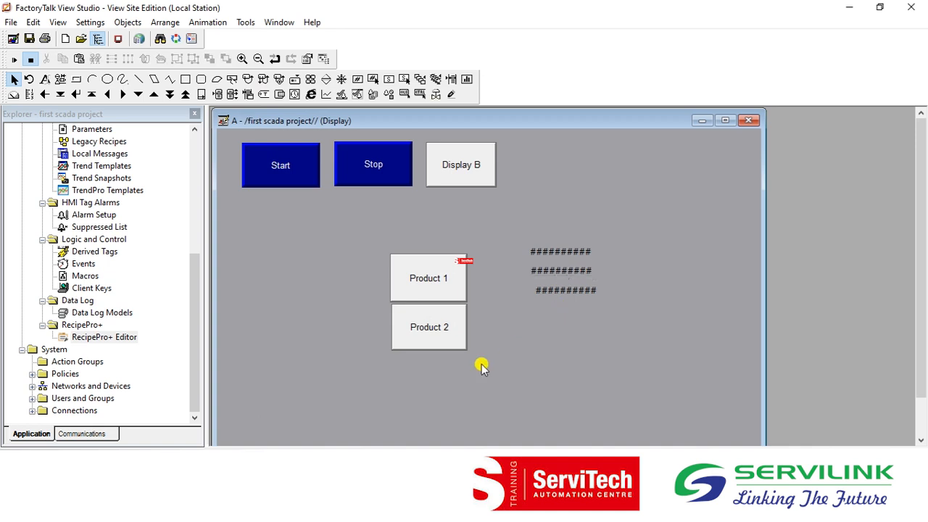
Run display A in test mode.
click(16, 59)
click(451, 280)
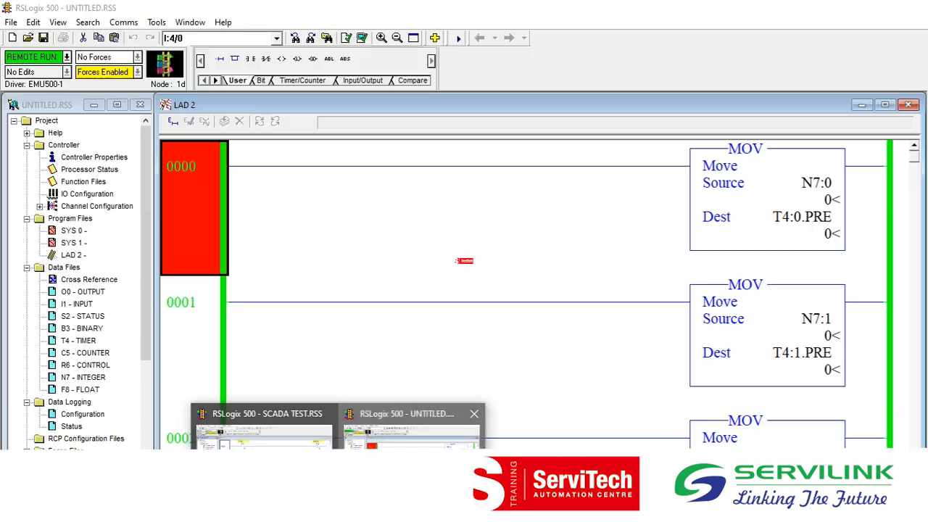
Switch to the UNTITLED.RSS program in RSLogix 500 and examine its MOV rungs and timer presets.
click(406, 428)
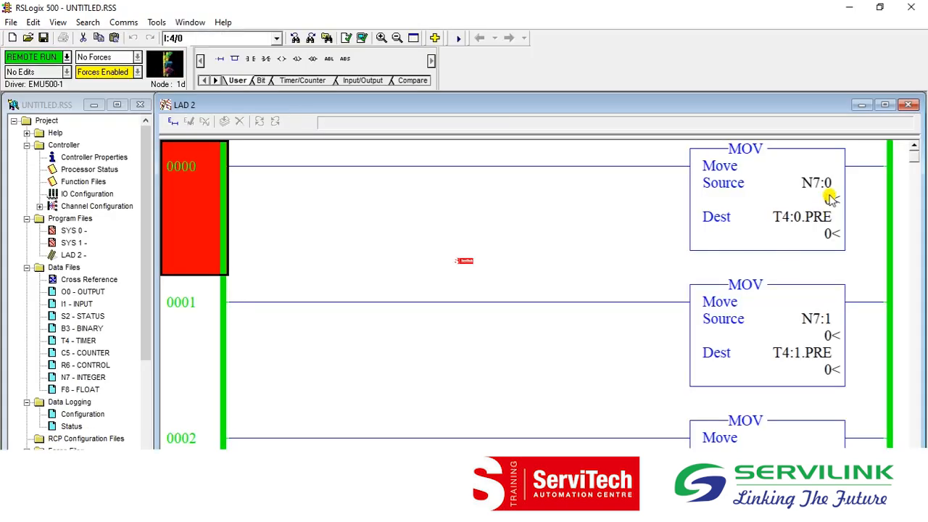
click(828, 195)
click(202, 387)
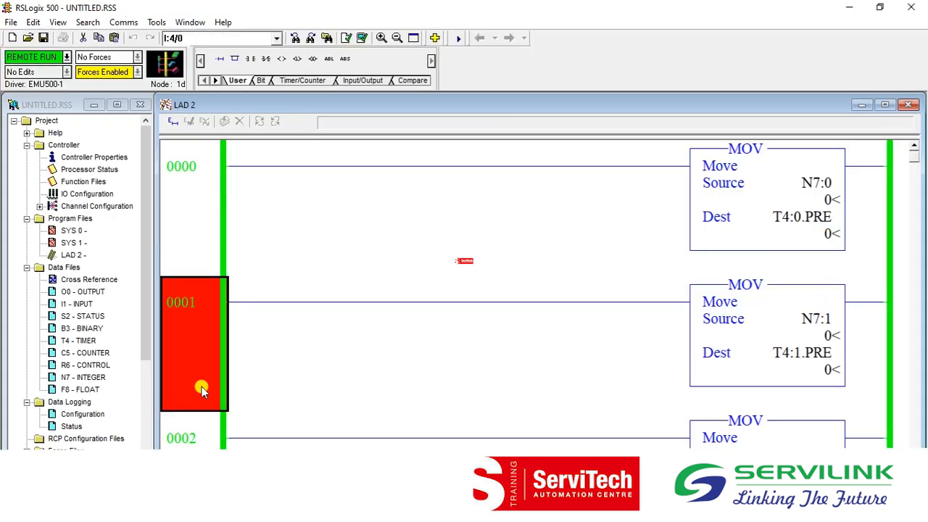
key(Down)
key(Down)
key(Down)
key(Down)
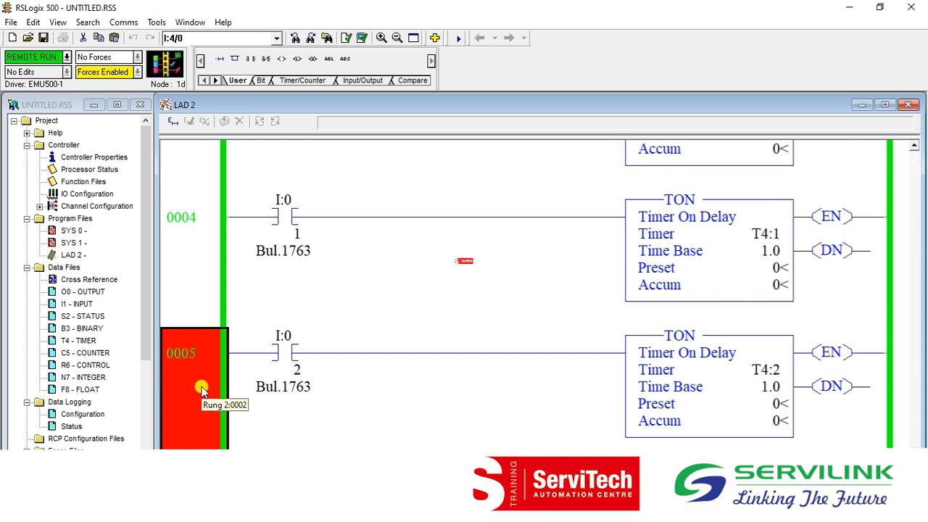
Review the timer presets on the TON rungs and go back up to the MOV instruction on rung 0000.
key(Up)
key(Up)
key(Down)
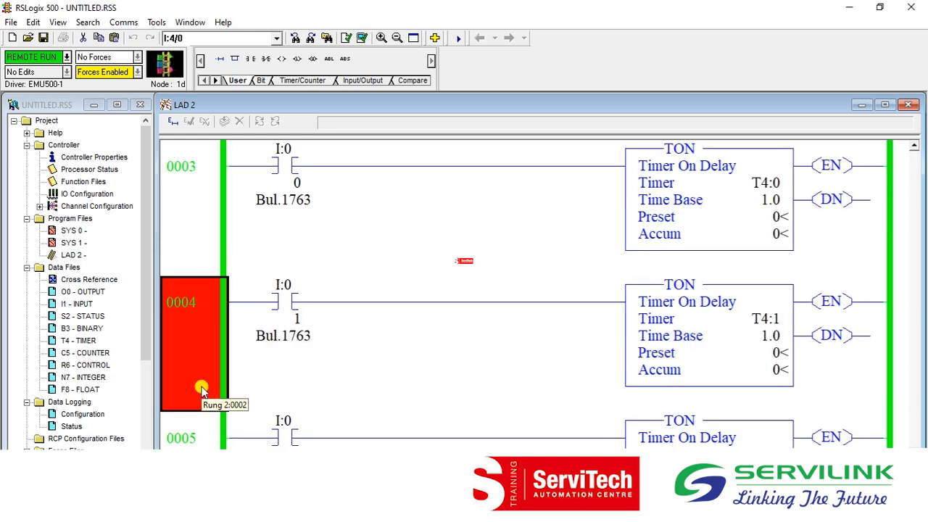
key(Up)
key(Up)
key(Up)
key(Up)
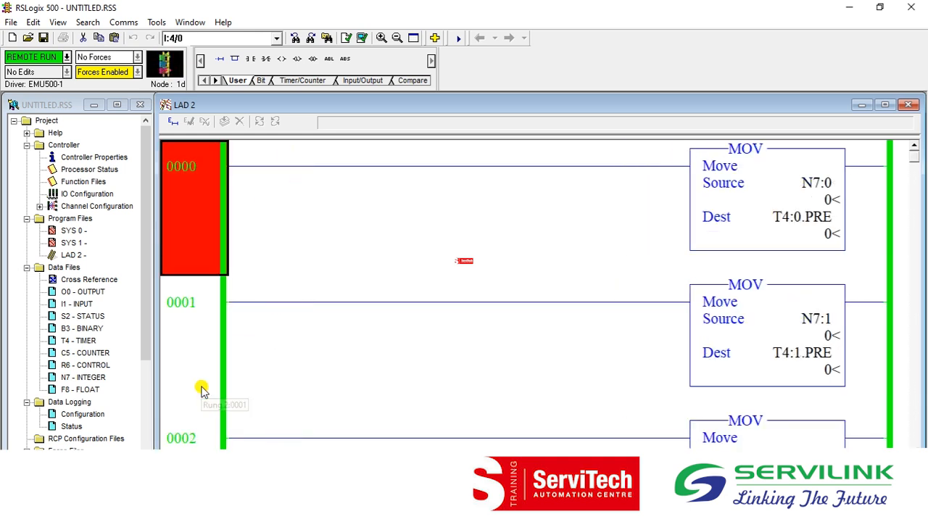
Return to FactoryTalk View Studio and trigger the Product 1 recipe download on display A.
click(847, 8)
click(429, 275)
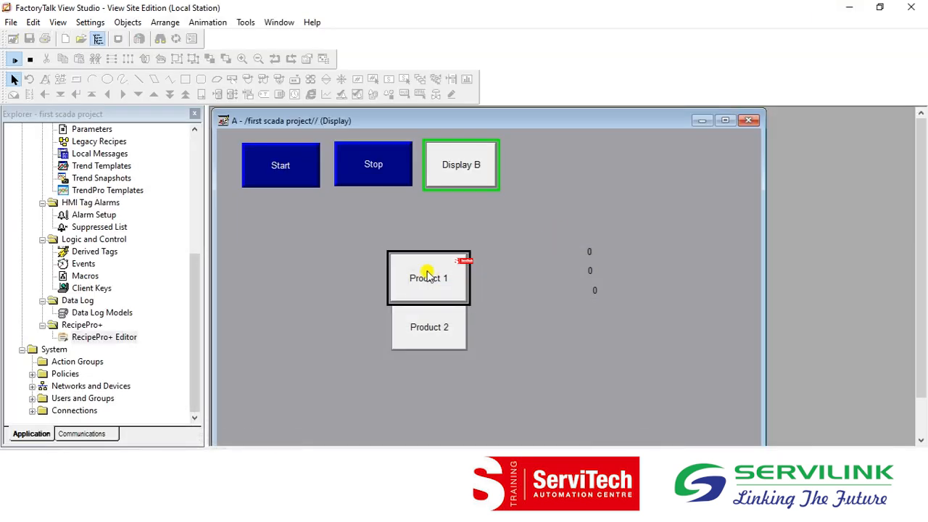
click(428, 275)
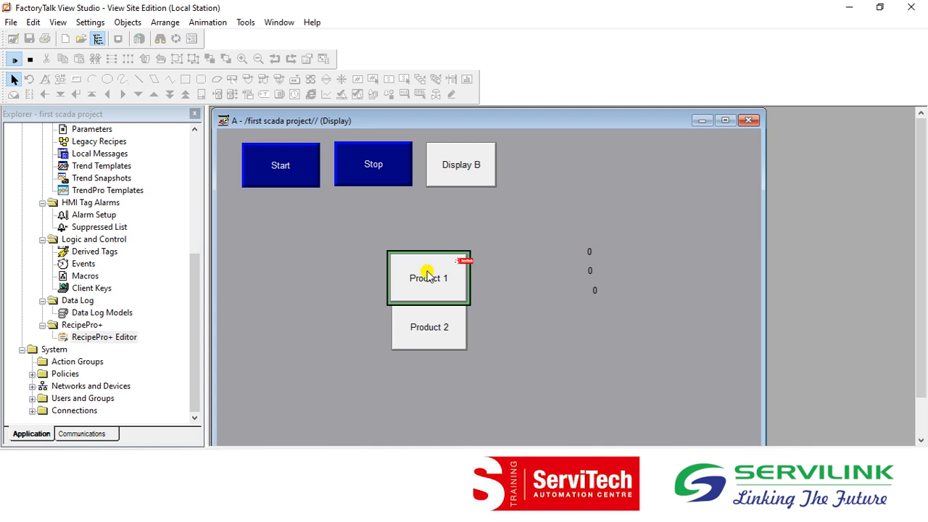
click(428, 276)
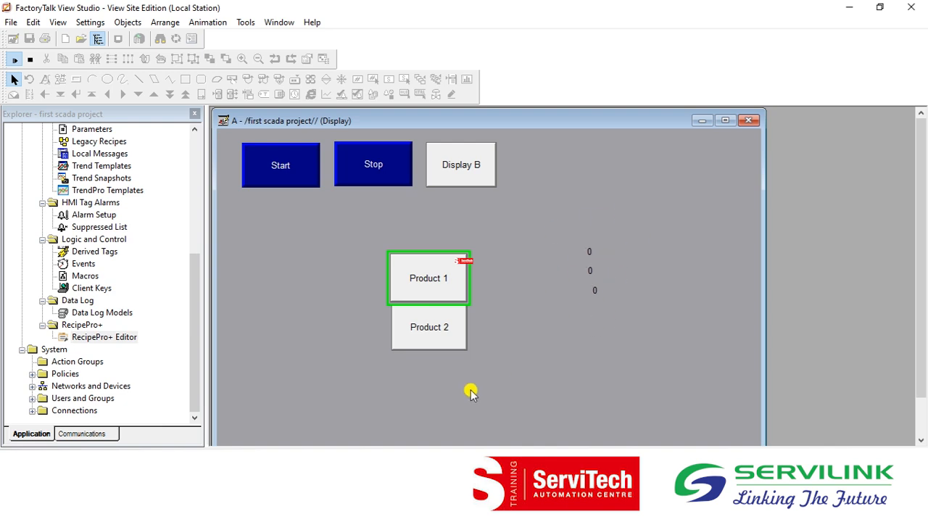
Switch to the UNTITLED.RSS program in RSLogix 500 and check the source and destination values of the three MOV rungs.
mouse_move(339, 511)
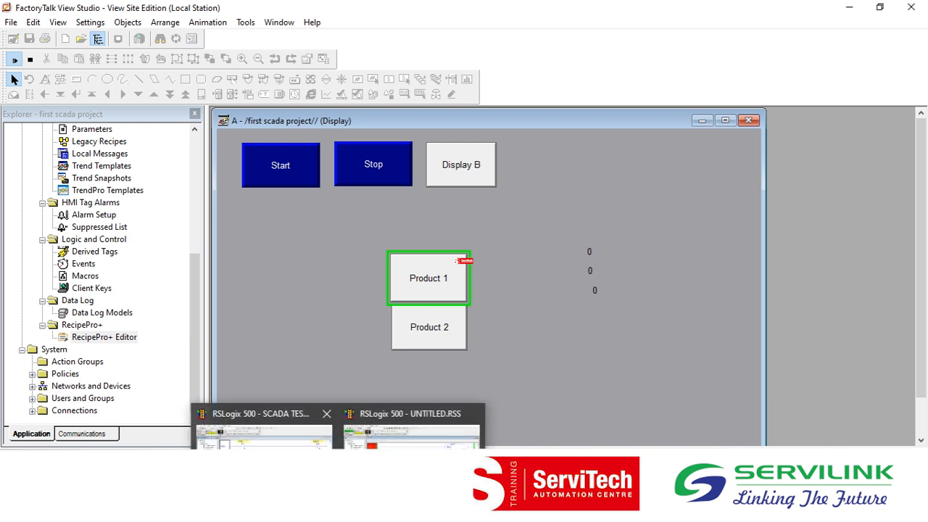
click(412, 464)
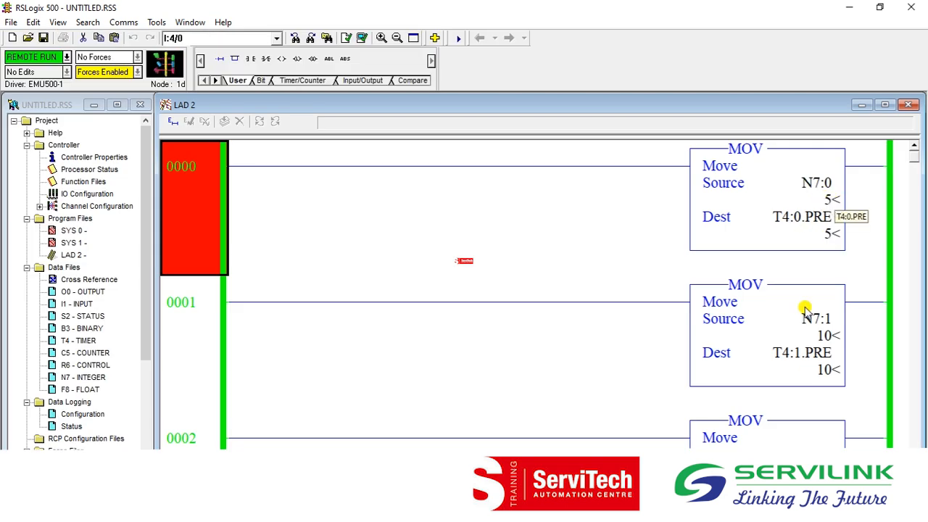
click(184, 362)
key(Down)
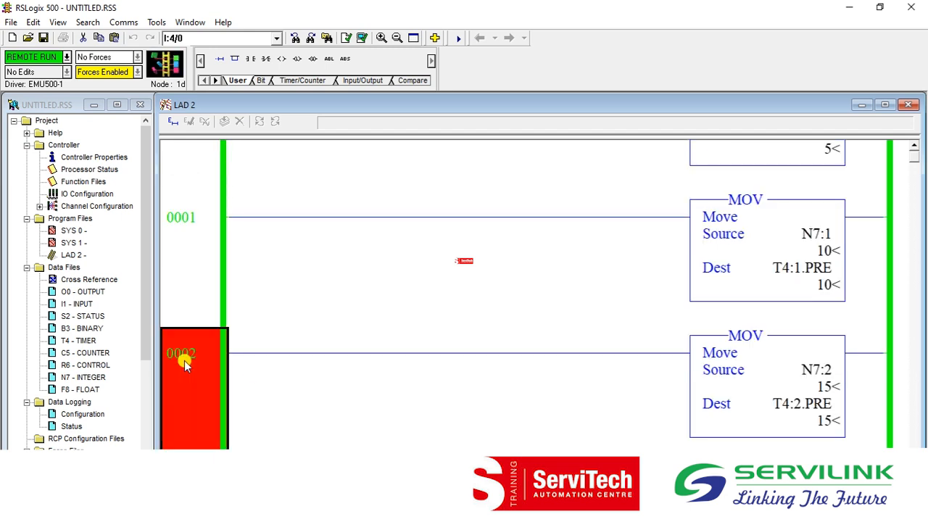
key(Down)
key(Down)
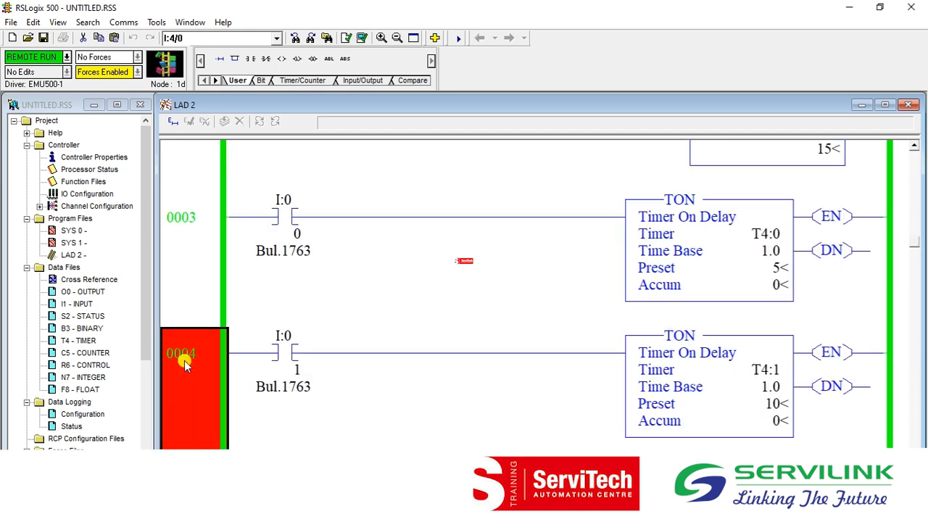
Check the preset values of timers T4:0, T4:1 and T4:2, and return to the first rung.
double_click(754, 268)
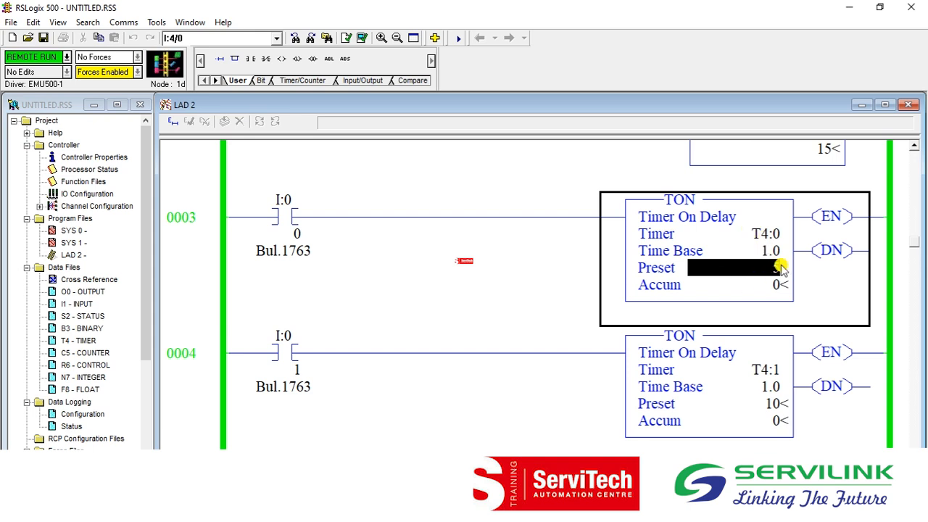
click(714, 418)
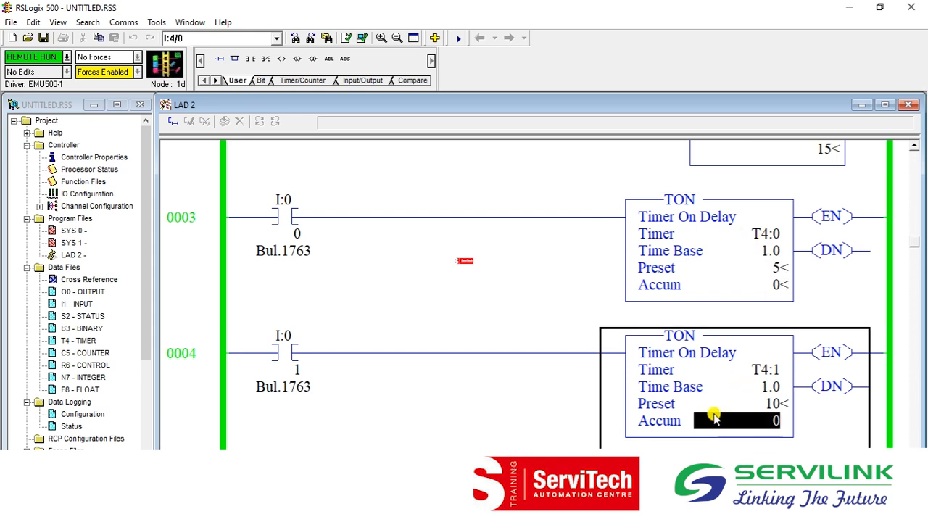
double_click(725, 403)
click(186, 399)
scroll(186, 398, down, 1)
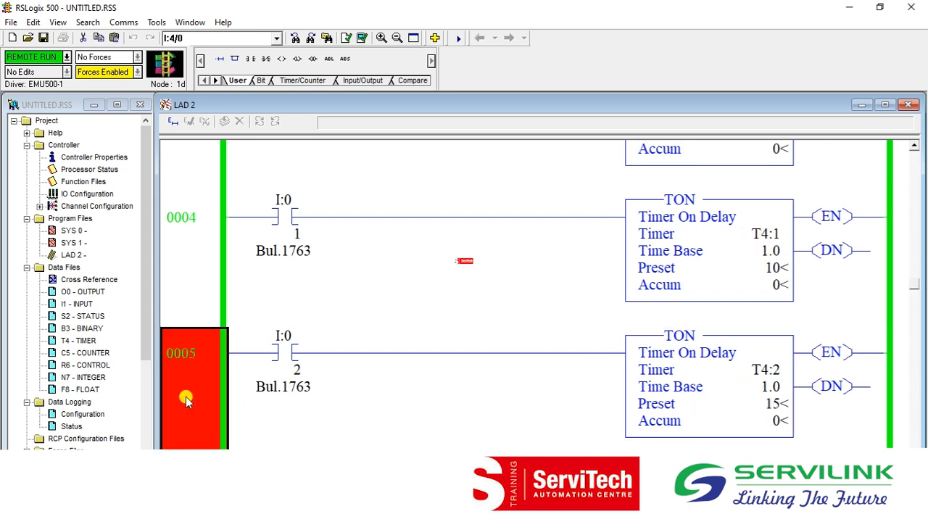
double_click(772, 400)
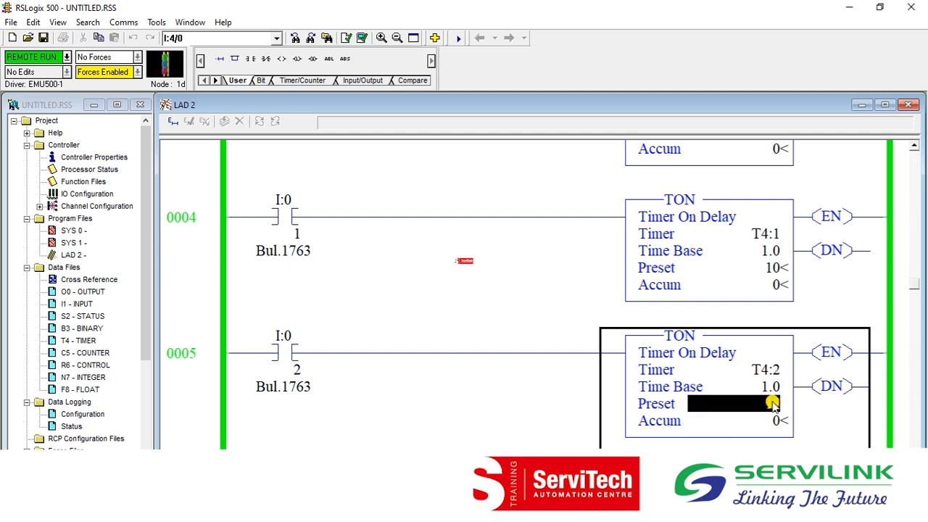
scroll(524, 360, up, 3)
scroll(524, 364, up, 2)
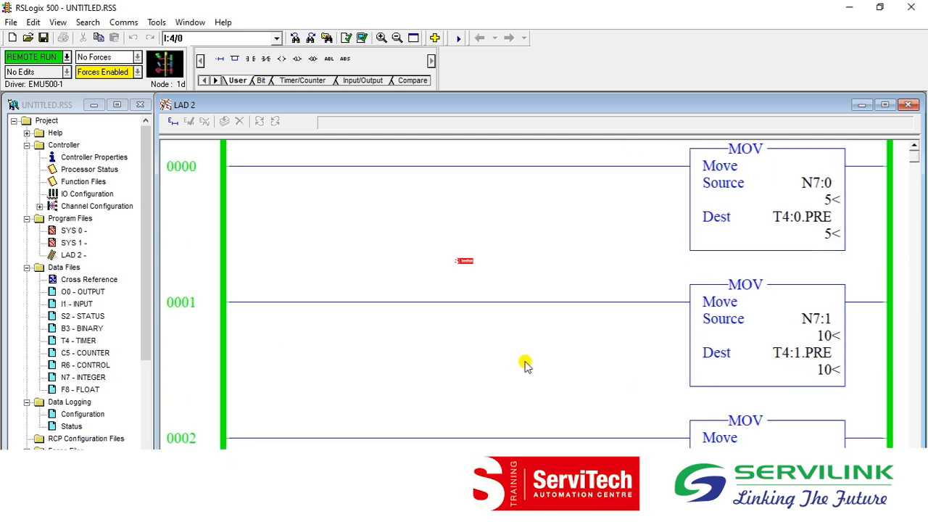
Trigger the Product 2 recipe download in FactoryTalk View Studio and check the MOV values in the UNTITLED.RSS program in RSLogix 500.
click(848, 7)
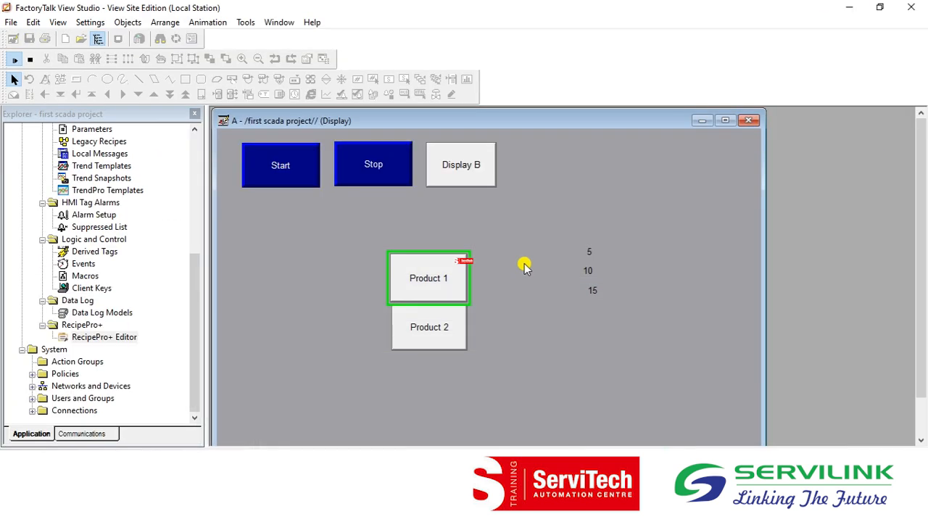
click(433, 281)
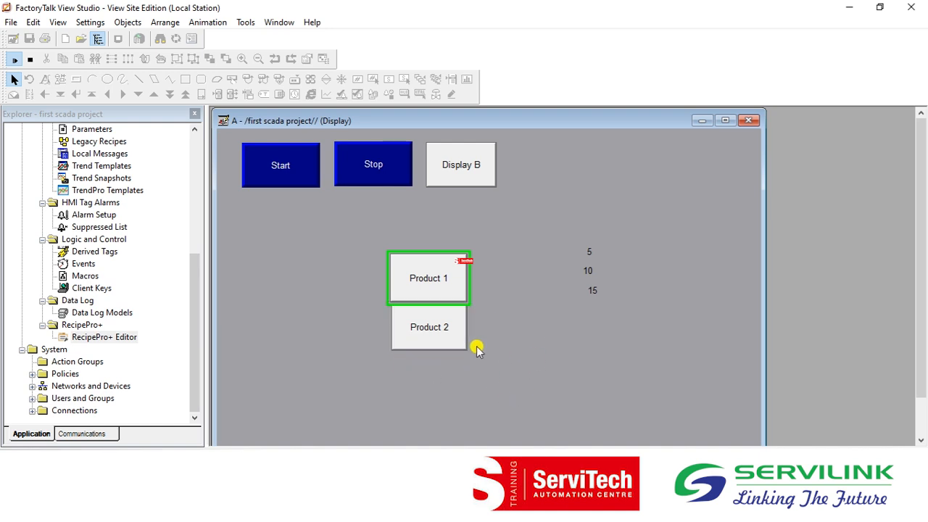
click(431, 337)
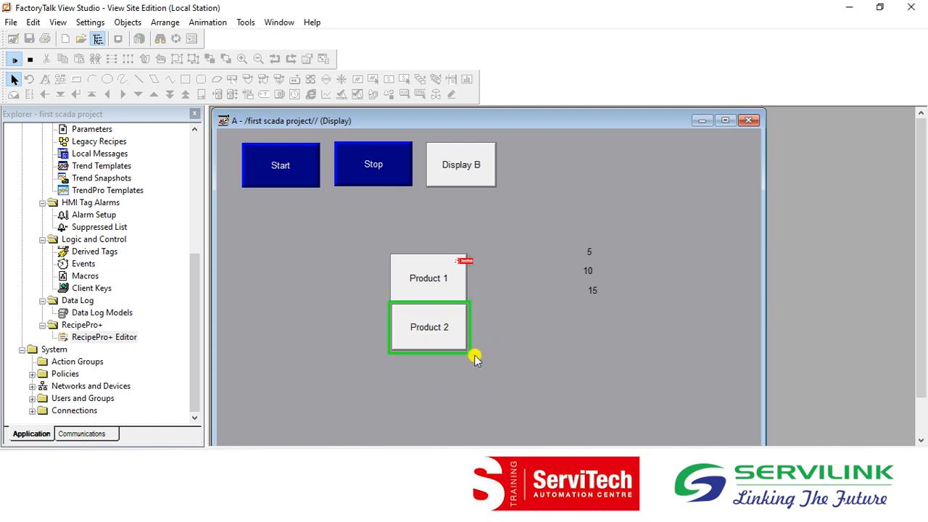
click(443, 346)
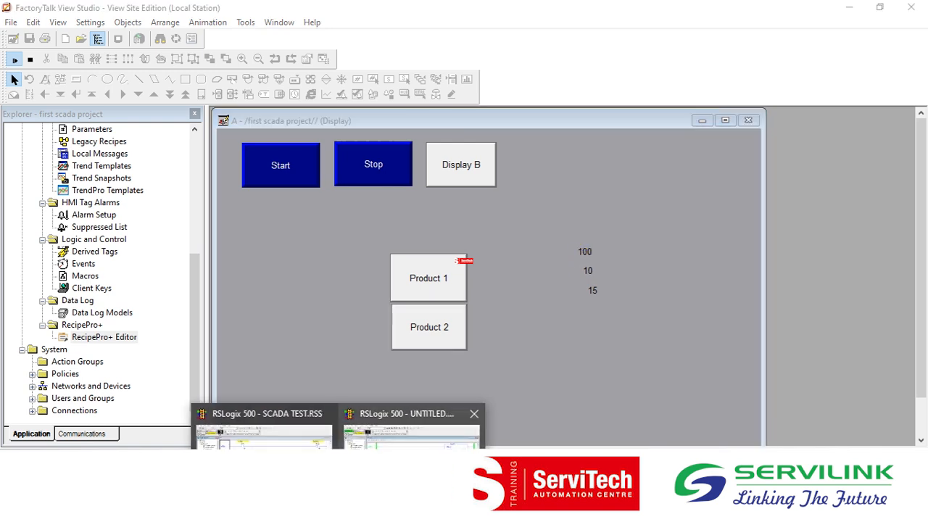
click(414, 433)
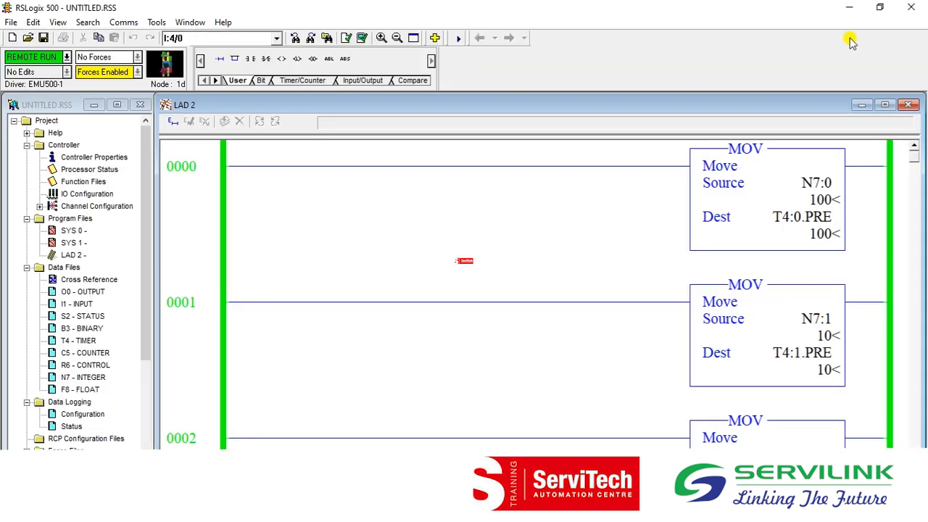
Switch back to FactoryTalk View Studio, end the test run of display A and open the HMI tag database.
click(850, 6)
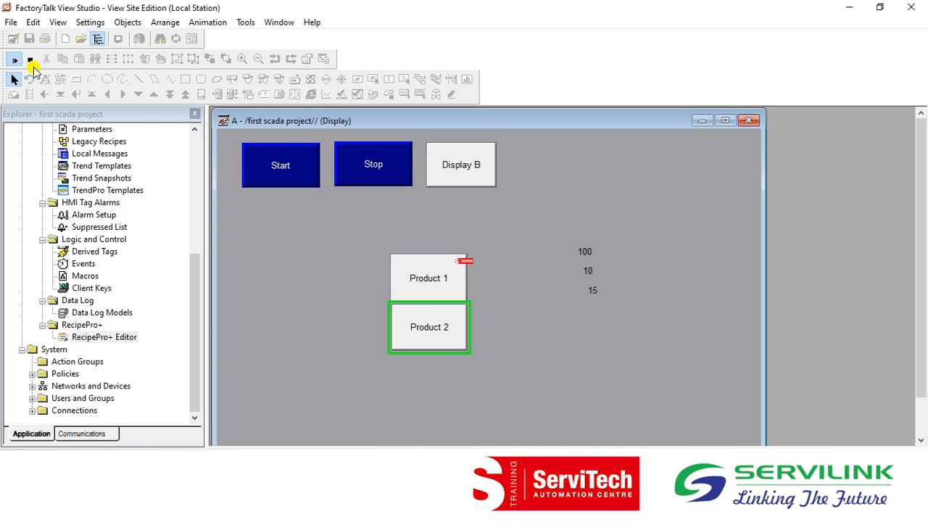
click(29, 61)
drag(193, 266, 193, 181)
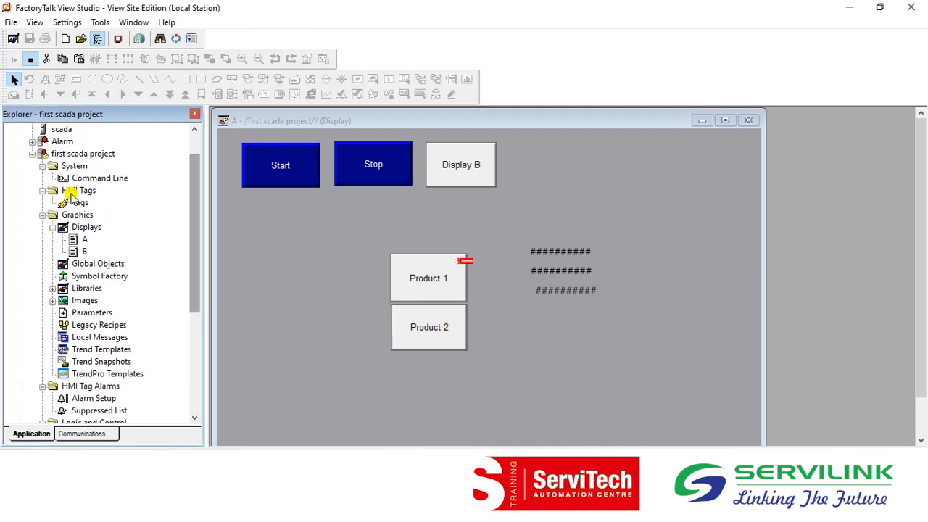
click(76, 202)
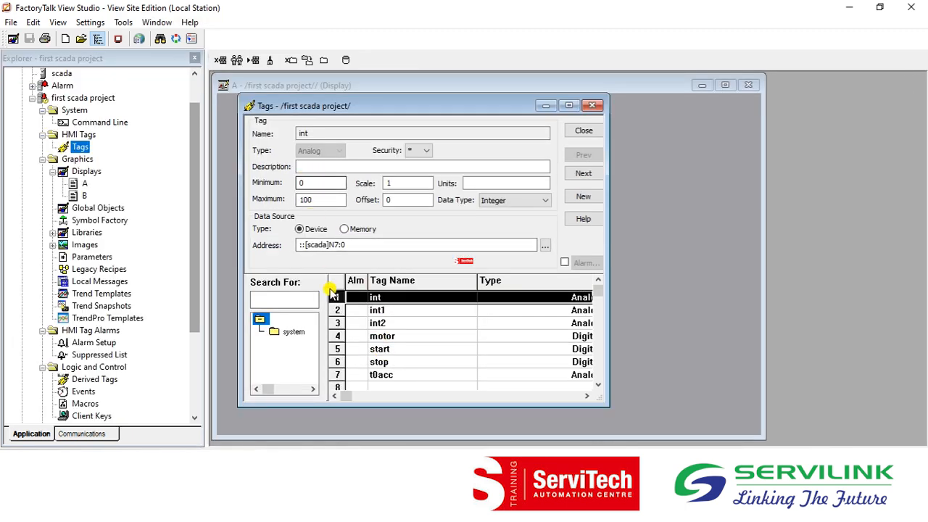
Set the maximum of the int1 tag to 500 and accept the change.
click(392, 314)
click(323, 197)
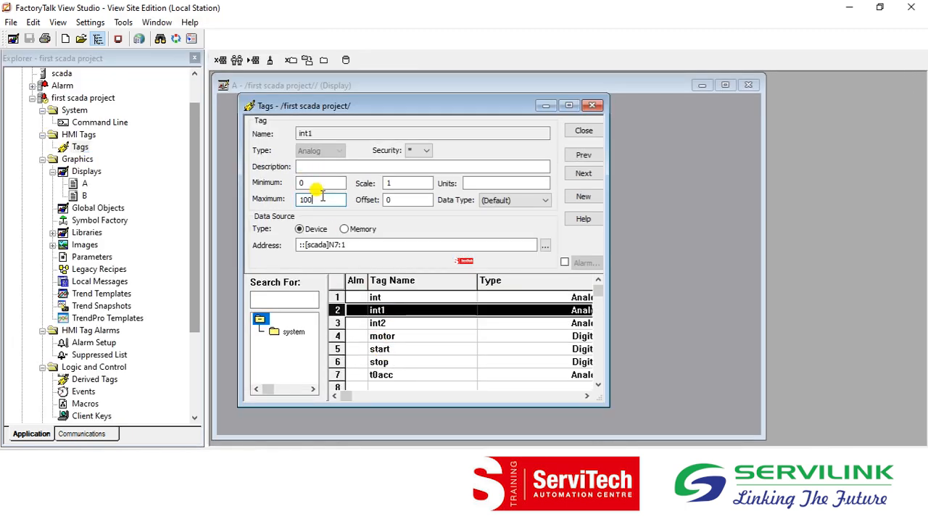
key(BackSpace)
key(BackSpace)
key(BackSpace)
text(500)
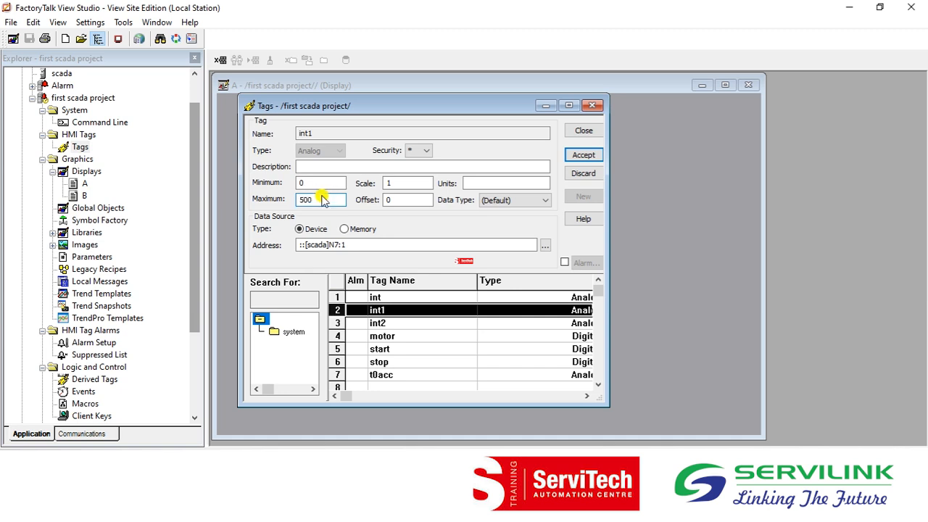
key(Return)
Set the maximum of the int2 tag to 500, accept it and close the tag editor.
click(387, 323)
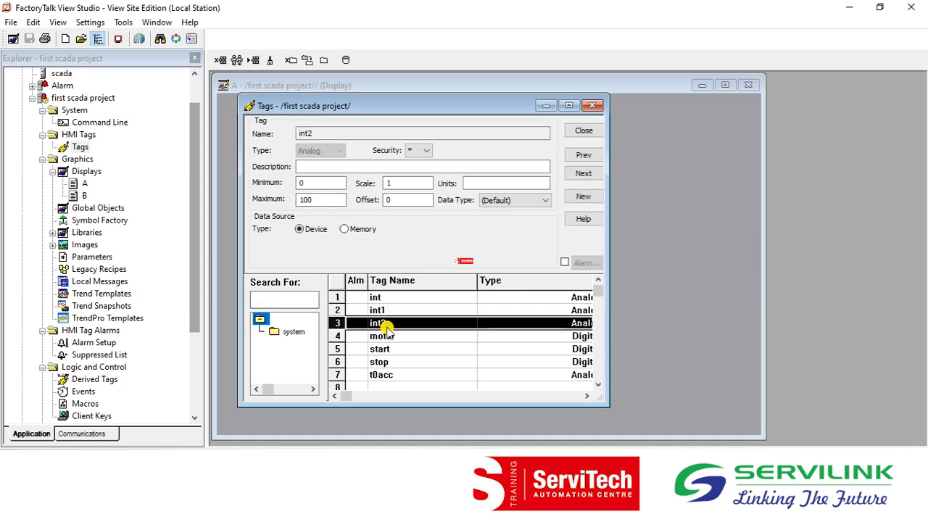
double_click(311, 199)
text(500)
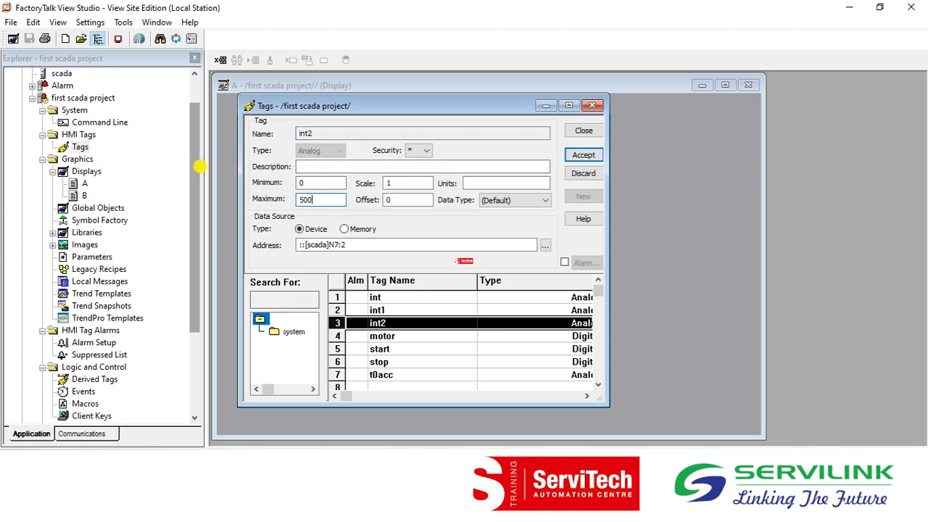
key(Return)
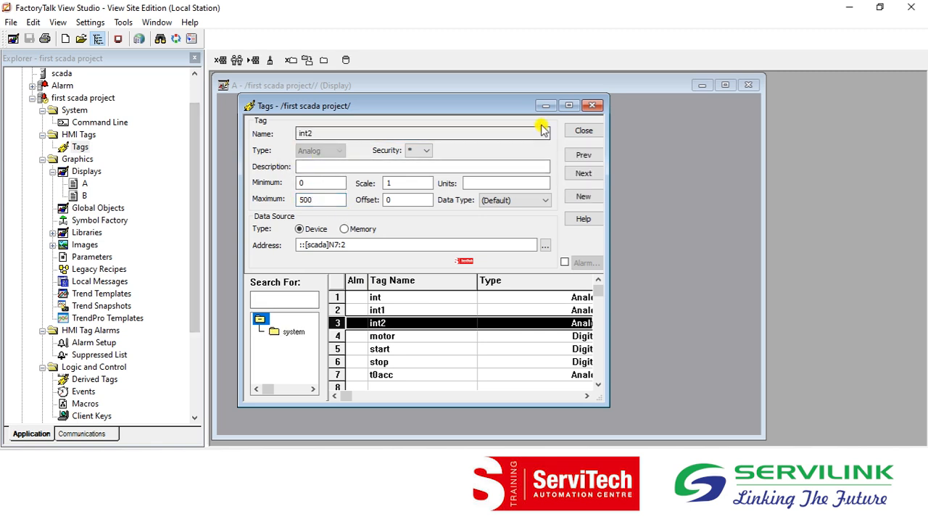
click(591, 130)
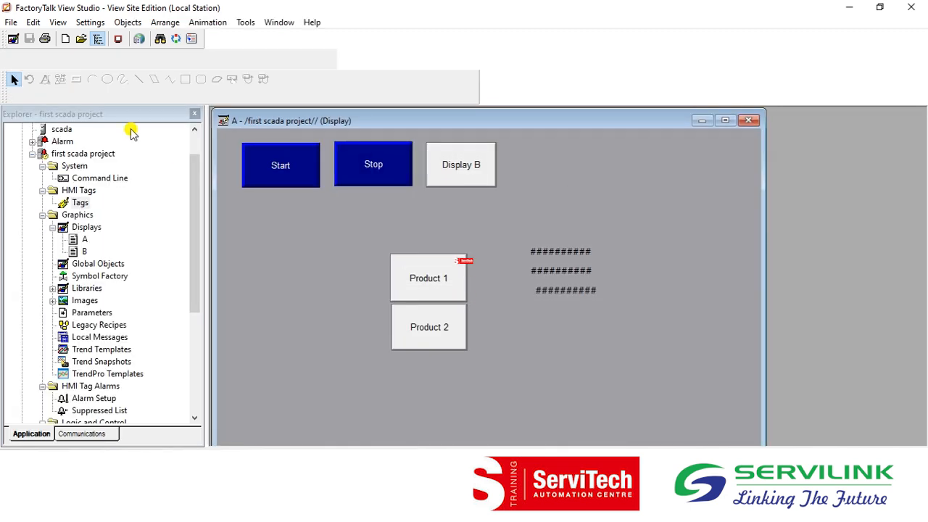
Run display A in test mode and trigger the Product 2 recipe download again.
click(13, 59)
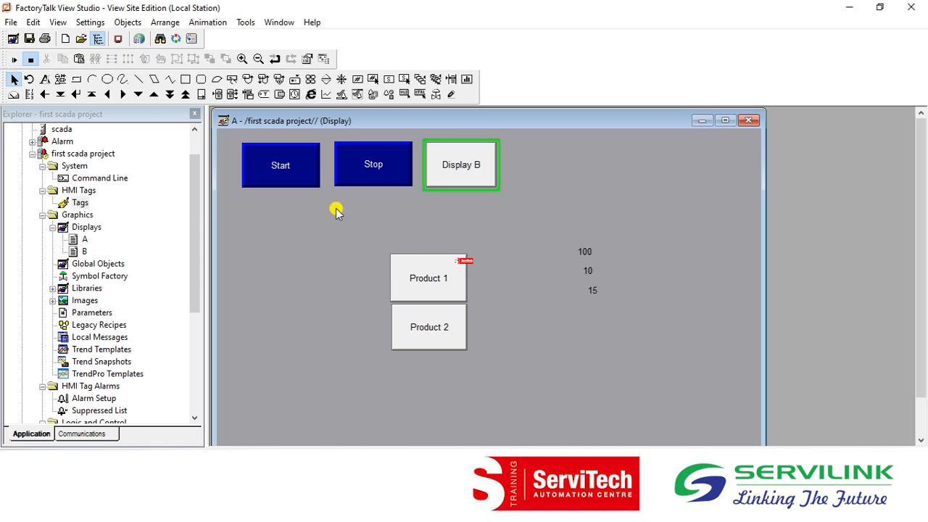
click(451, 347)
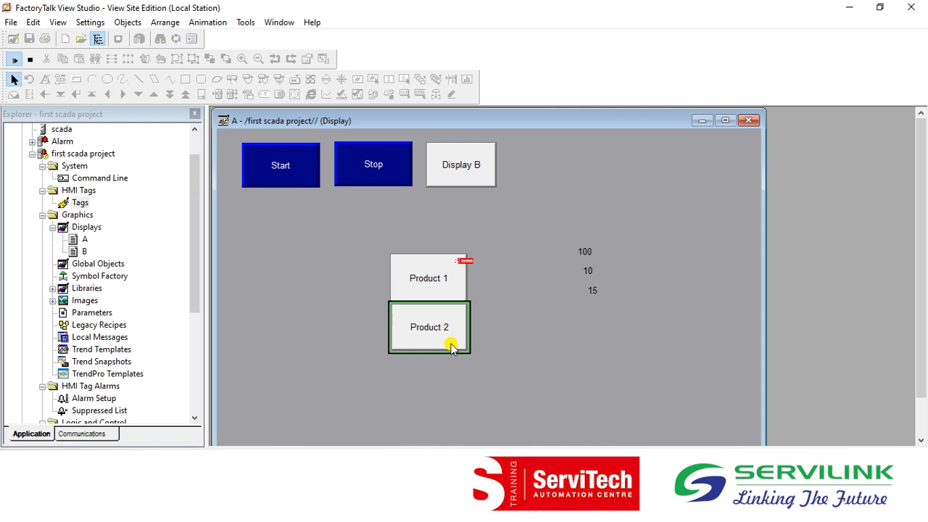
click(450, 346)
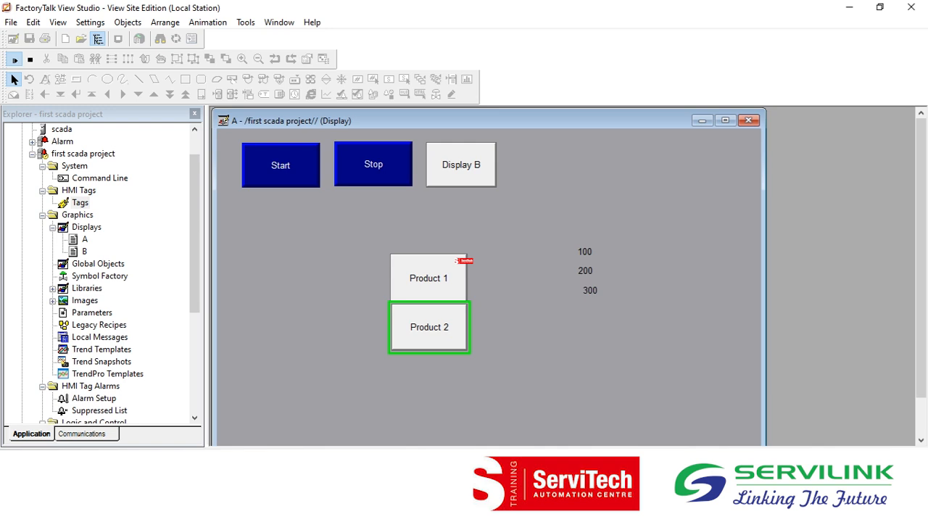
Switch to UNTITLED.RSS in RSLogix 500 and verify the values that the MOV rungs pass to the timer presets.
mouse_move(339, 510)
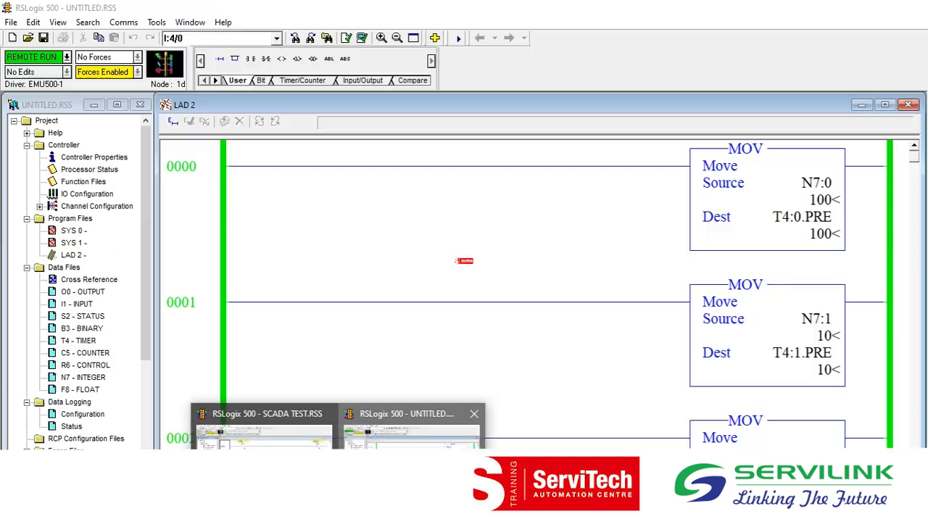
click(411, 464)
click(206, 346)
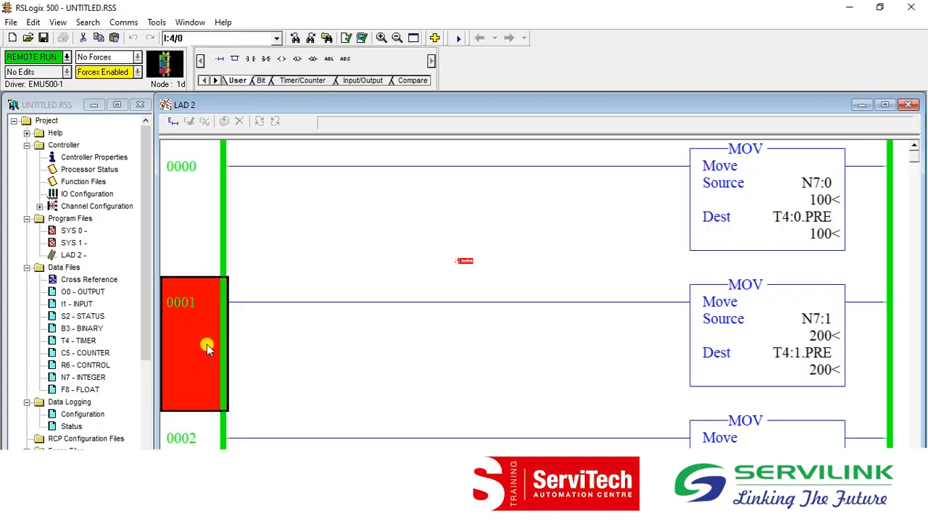
key(Down)
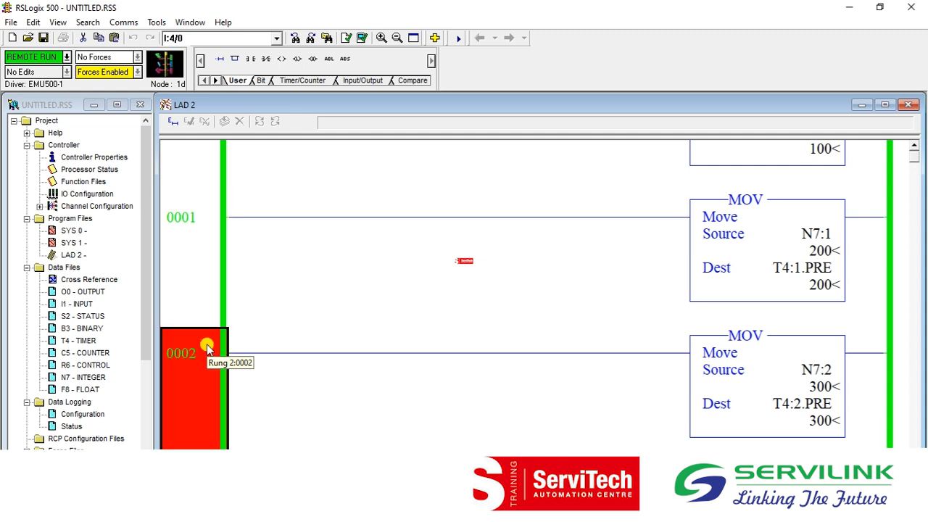
key(Down)
key(Down)
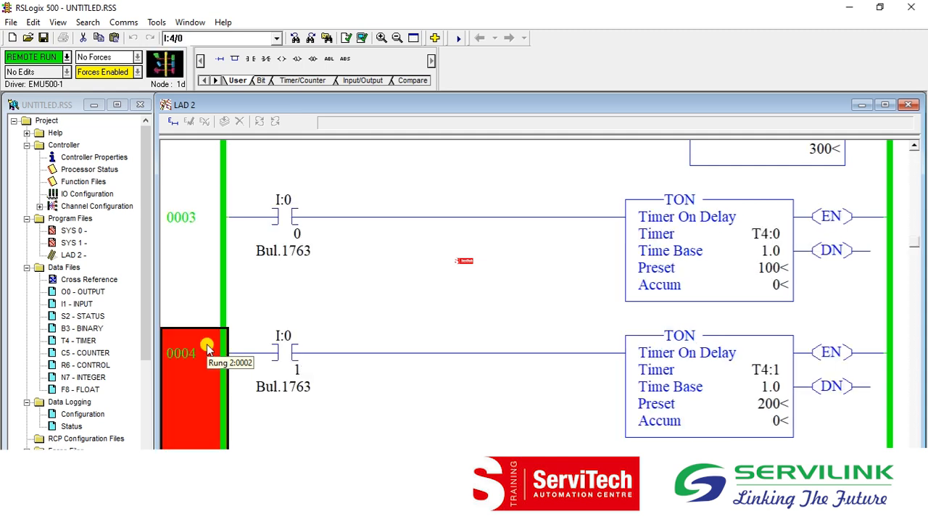
Inspect the presets on the TON timer rungs, go back to rung 0000 and return to FactoryTalk View Studio.
click(768, 268)
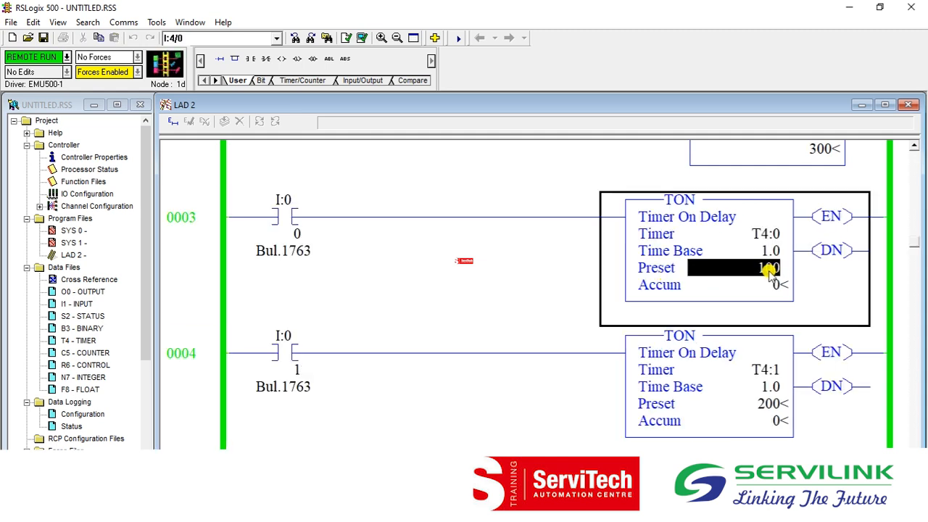
click(768, 404)
key(Left)
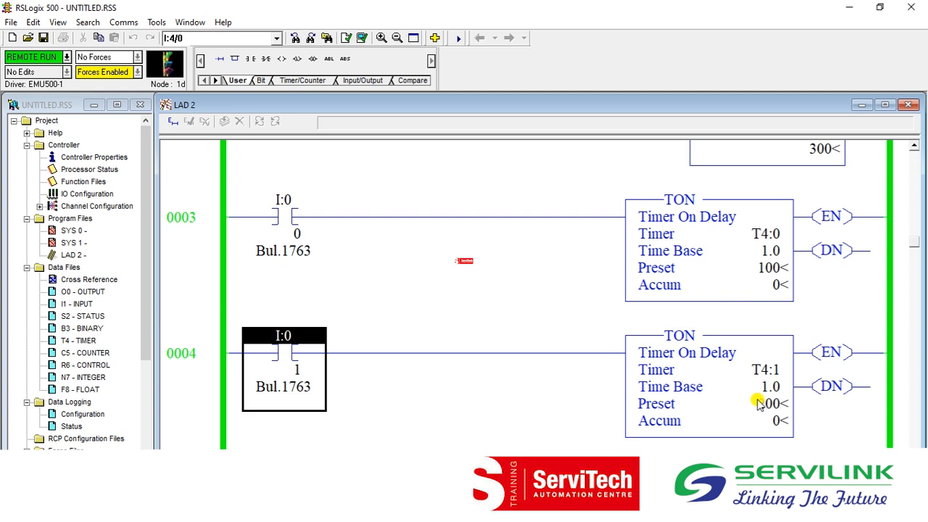
scroll(142, 412, down, 4)
click(224, 391)
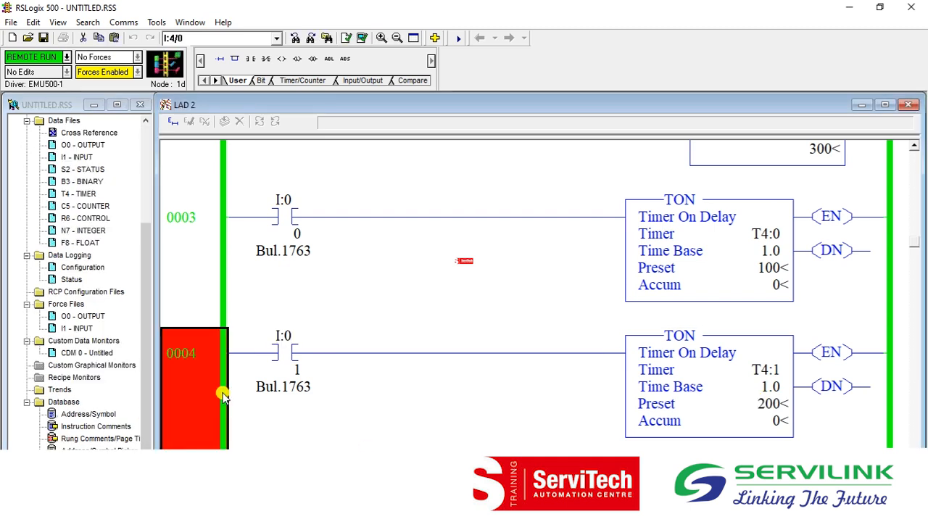
key(Down)
key(Up)
key(Up)
key(Up)
key(Up)
key(Up)
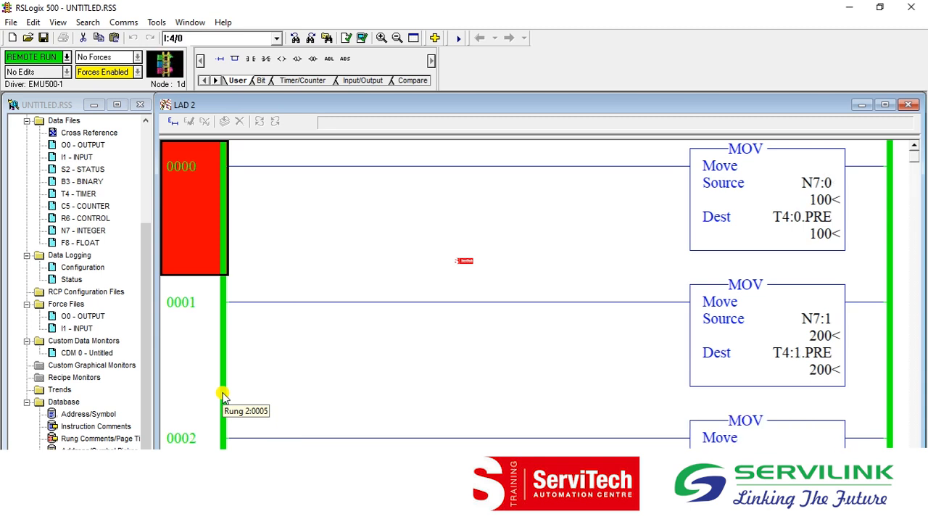
click(855, 6)
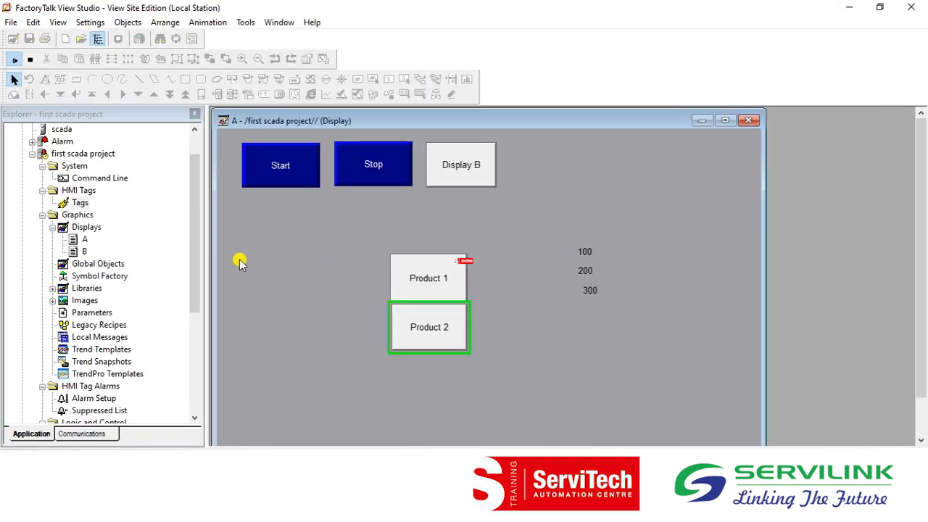